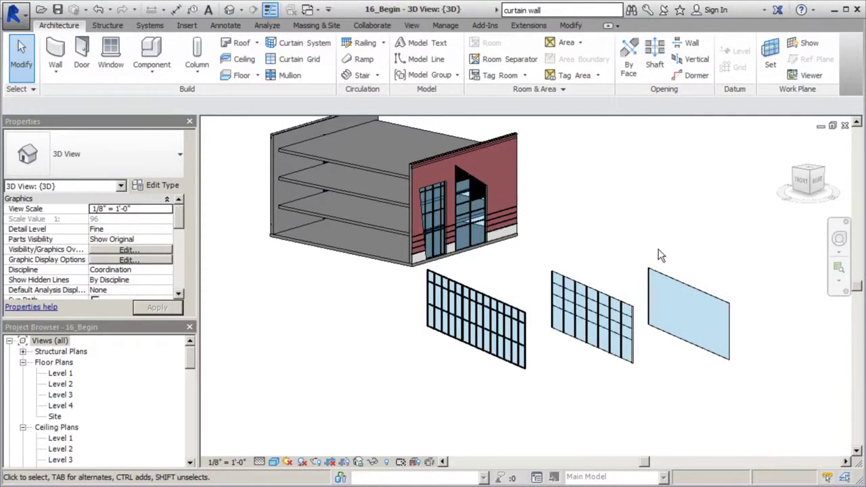
Load the Profile_Mullion_Tubesteel profile family into the 16_Begin.rvt project
key("ctrl+Tab")
key("ctrl+Tab")
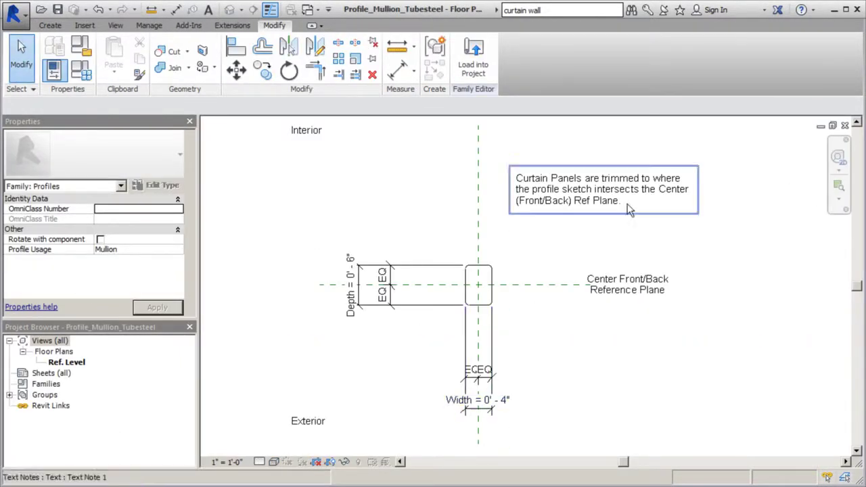
left_click(481, 75)
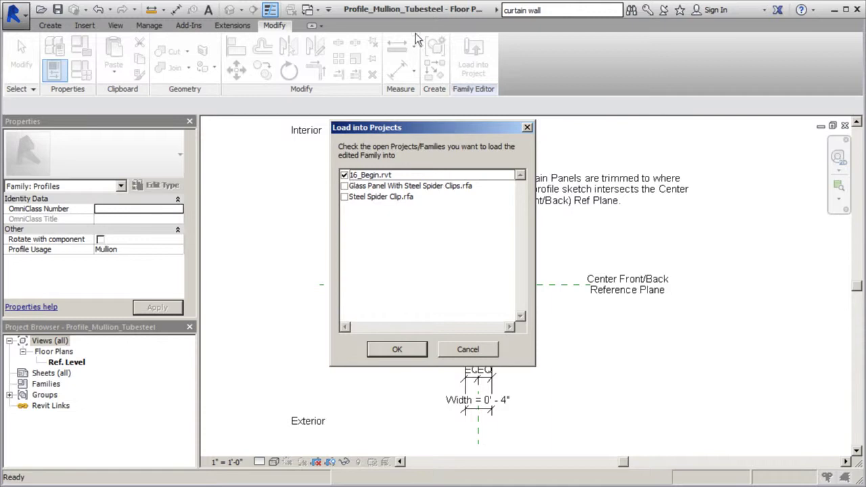
left_click(398, 349)
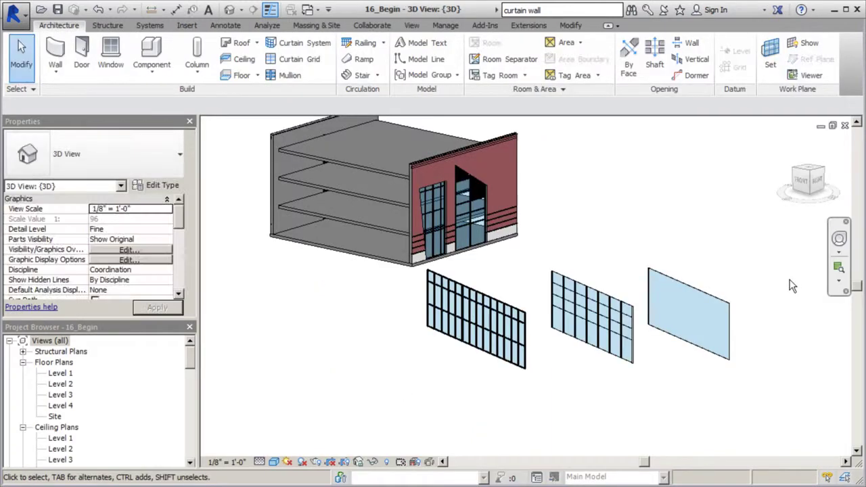
Load the Glass Panel With Steel Spider Clips family into the 16_Begin.rvt project
key("ctrl+Tab")
key("ctrl+Tab")
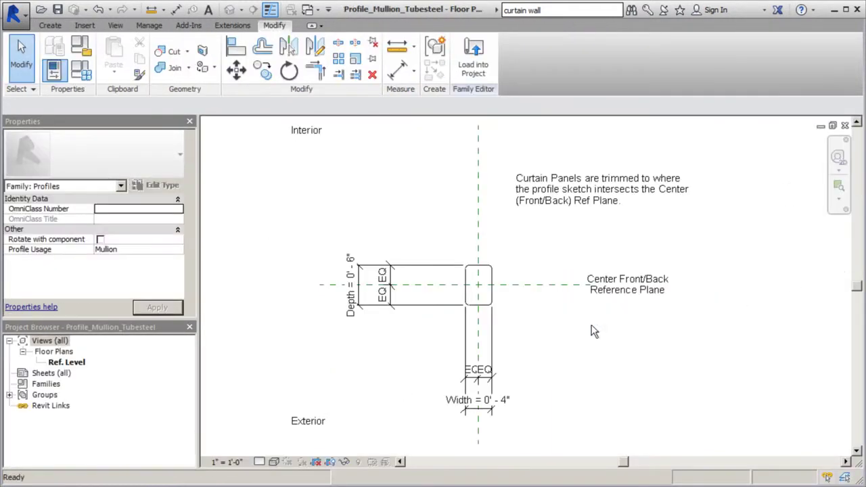
left_click(837, 65)
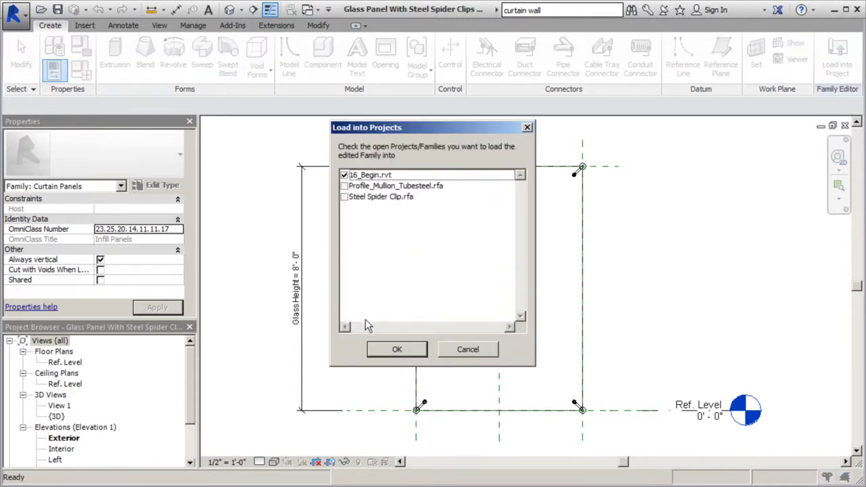
left_click(387, 350)
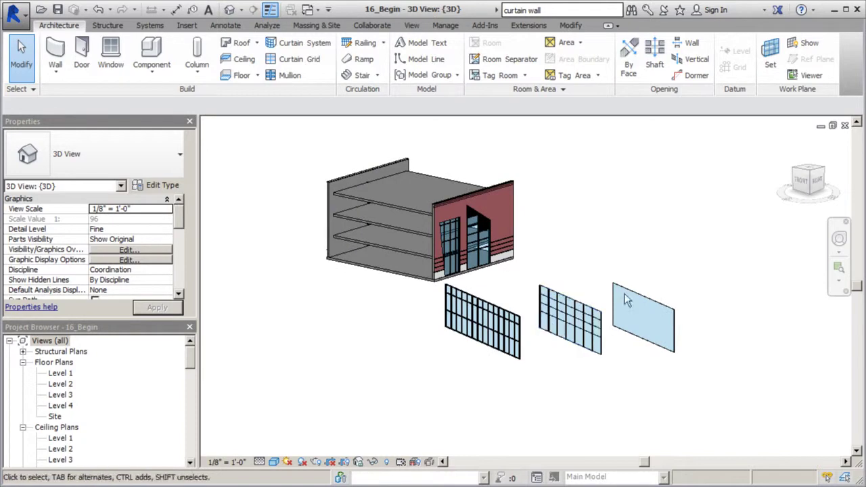
Duplicate the type of the freestanding Storefront curtain wall as "Spider Clip Curtain Wall"
scroll(443, 332, "up", 1)
scroll(526, 302, "up", 2)
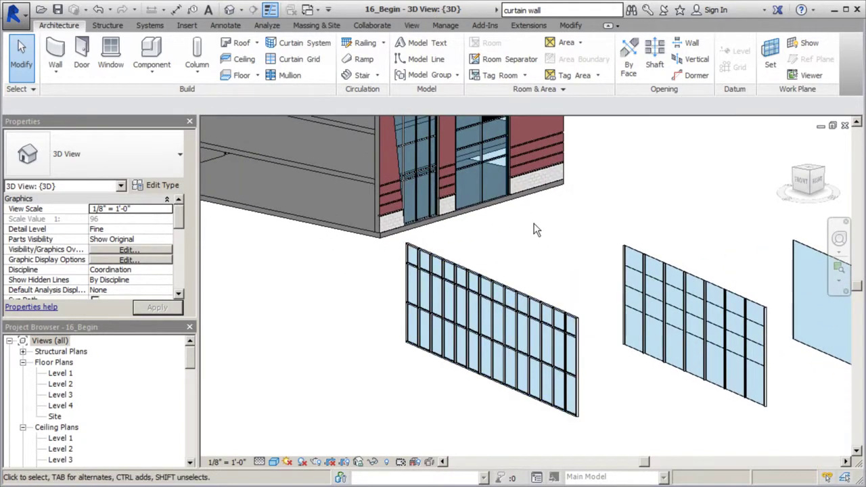
left_click(510, 288)
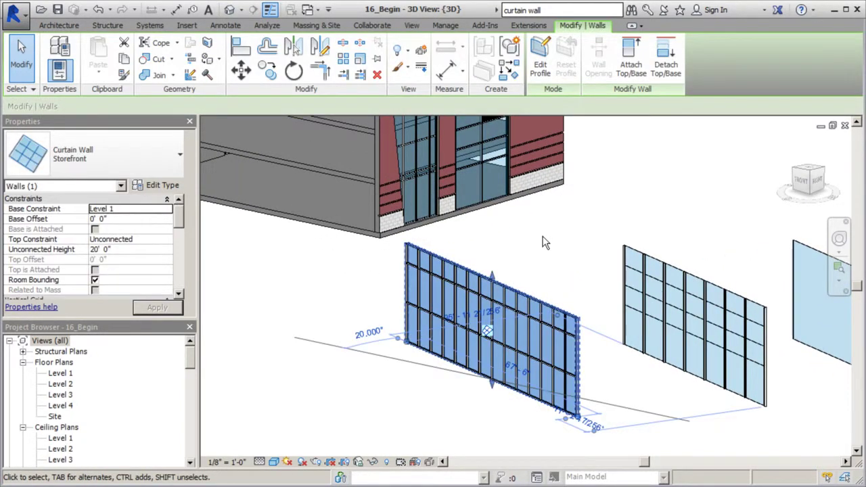
left_click(138, 185)
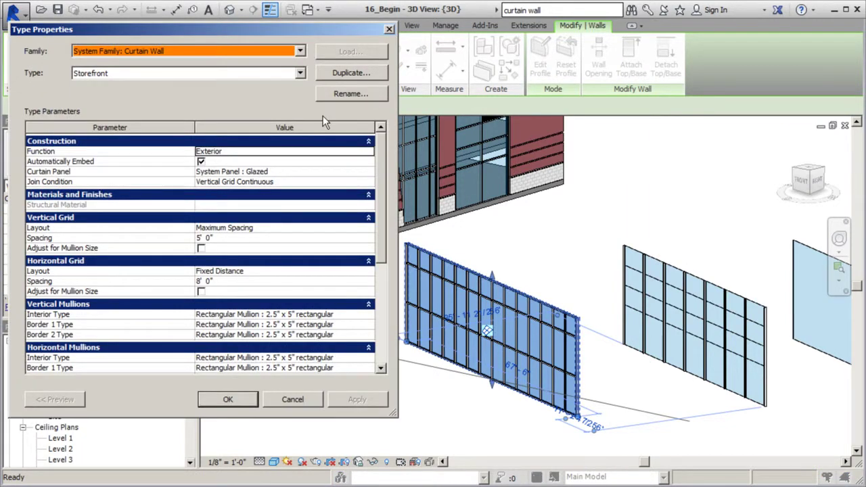
left_click(341, 73)
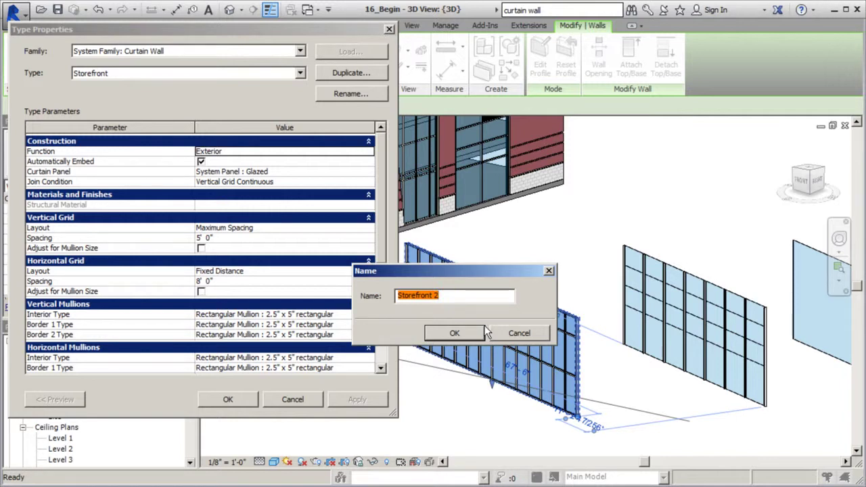
type("Curtai")
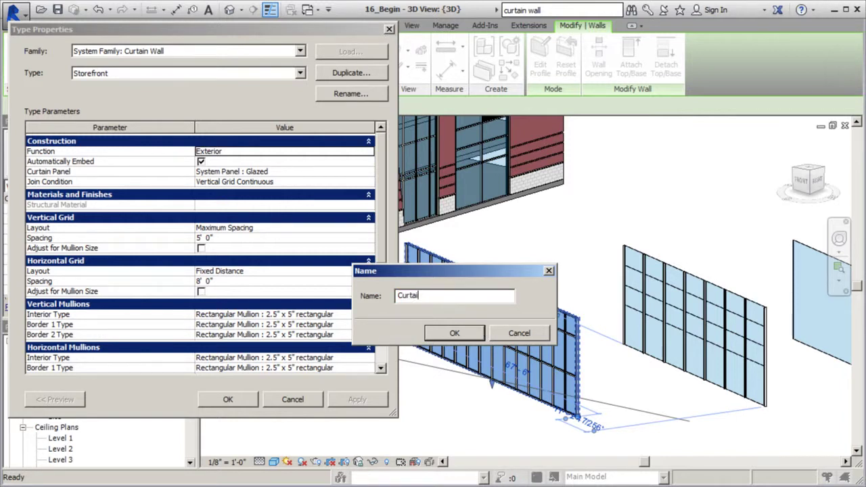
key("BackSpace")
key("BackSpace")
key("BackSpace")
key("BackSpace")
key("BackSpace")
key("BackSpace")
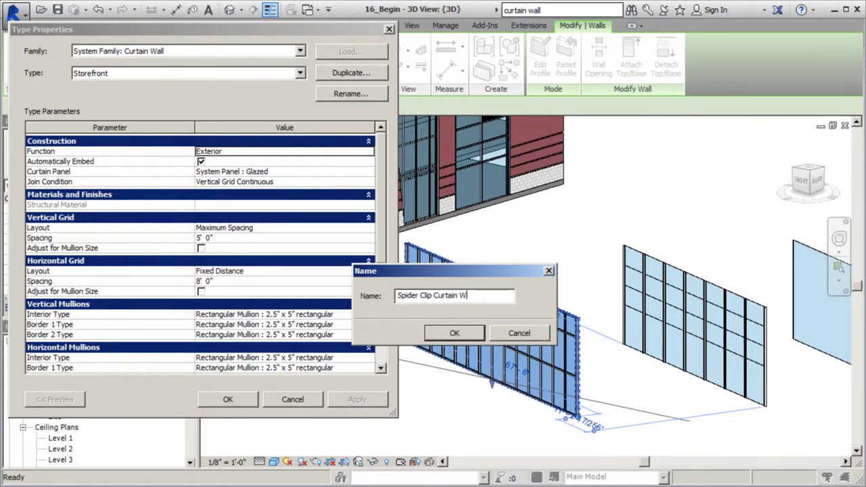
left_click(465, 331)
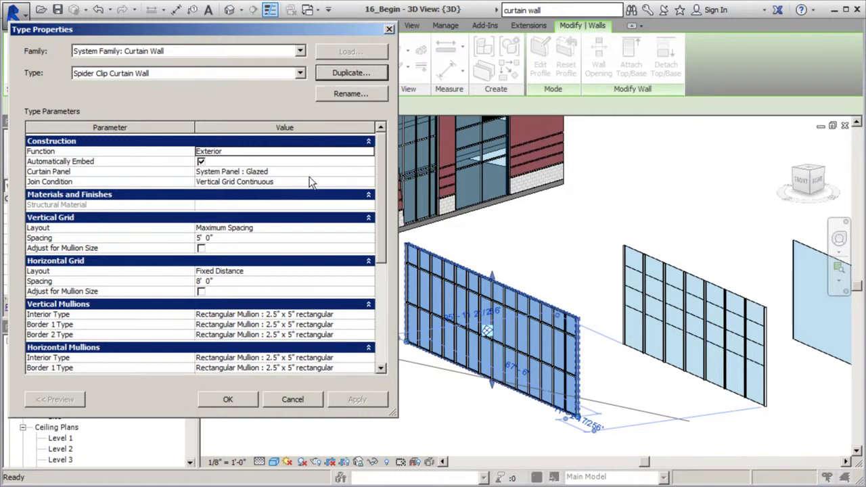
Set the type's curtain panel to Glass Panel With Steel Spider Clips and apply it to the selected wall
left_click(371, 172)
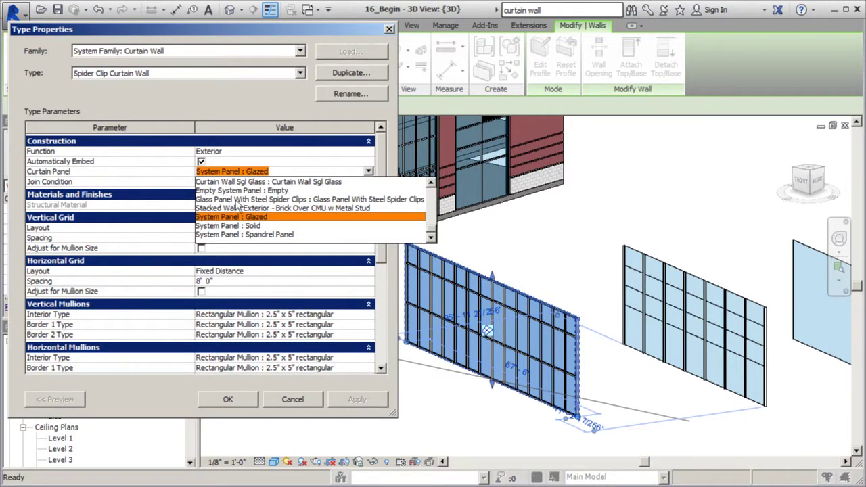
left_click(326, 201)
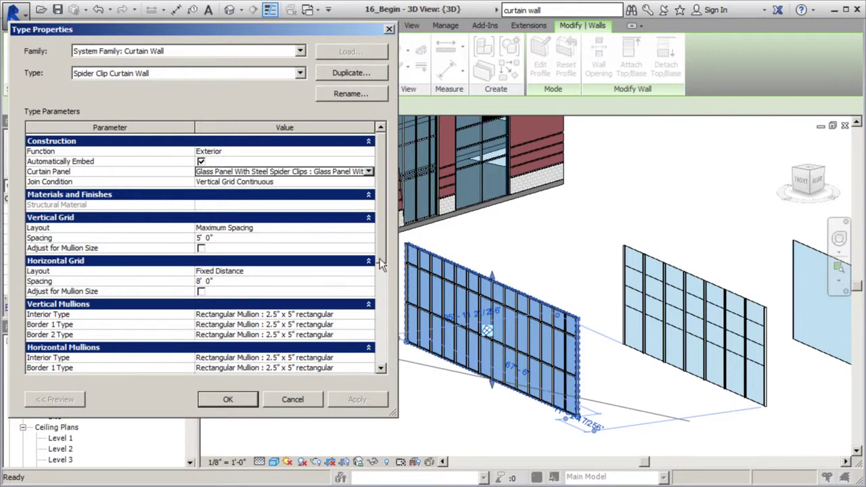
left_click(372, 314)
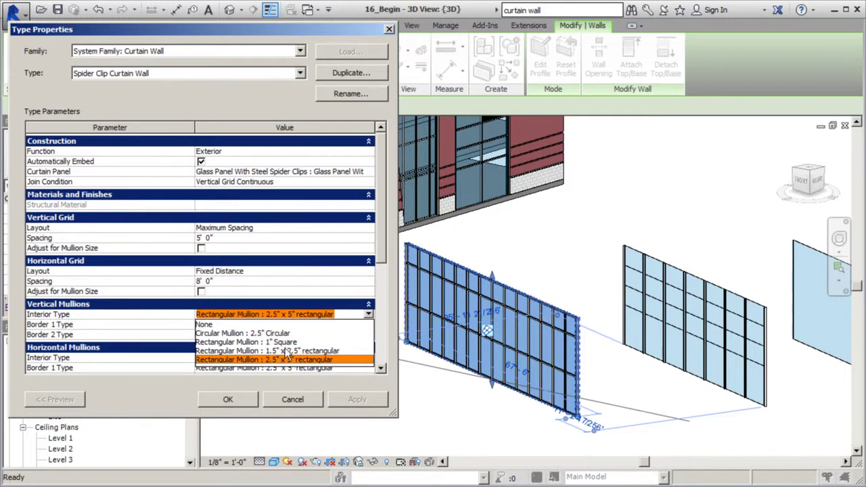
left_click(372, 296)
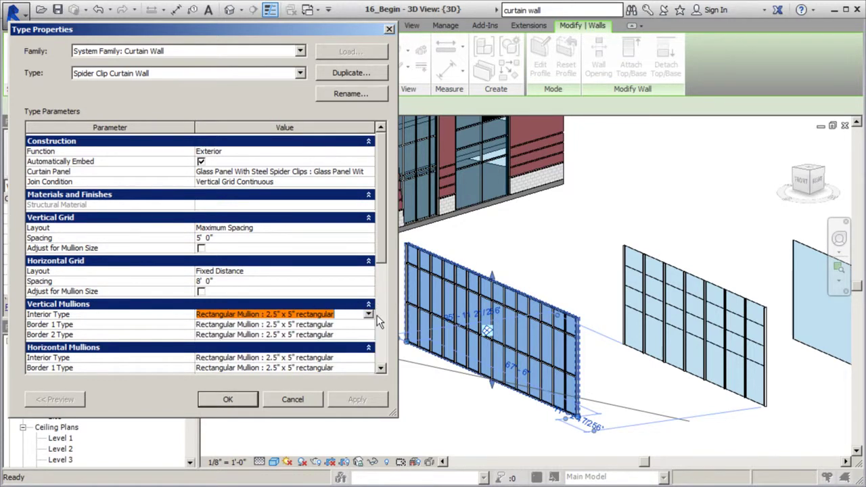
left_click(247, 399)
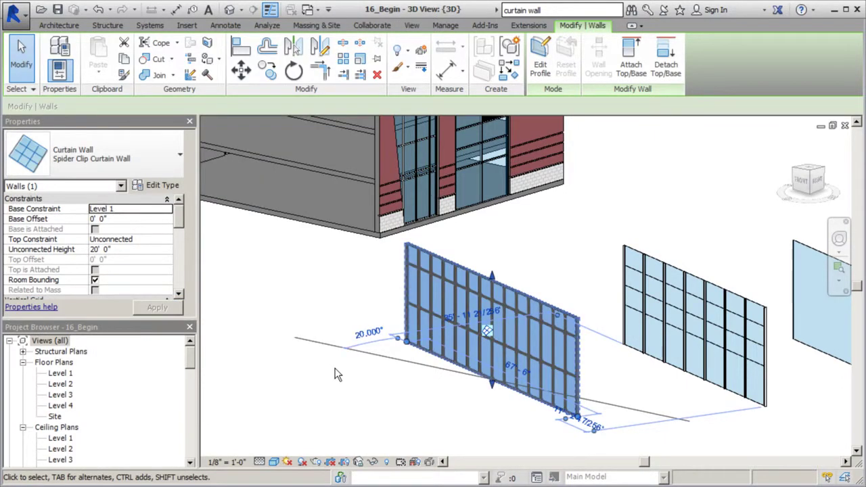
Examine how the spider clips meet the mullions at the panel corners of the modified curtain wall
scroll(575, 331, "up", 6)
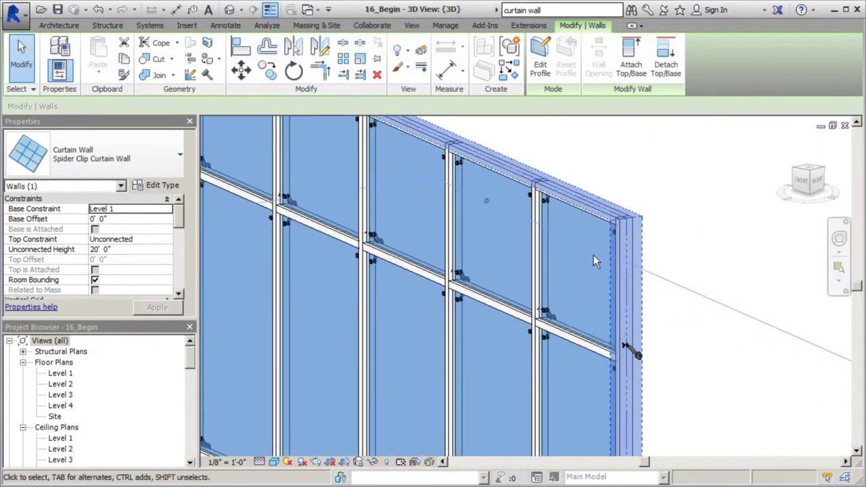
scroll(559, 291, "down", 1)
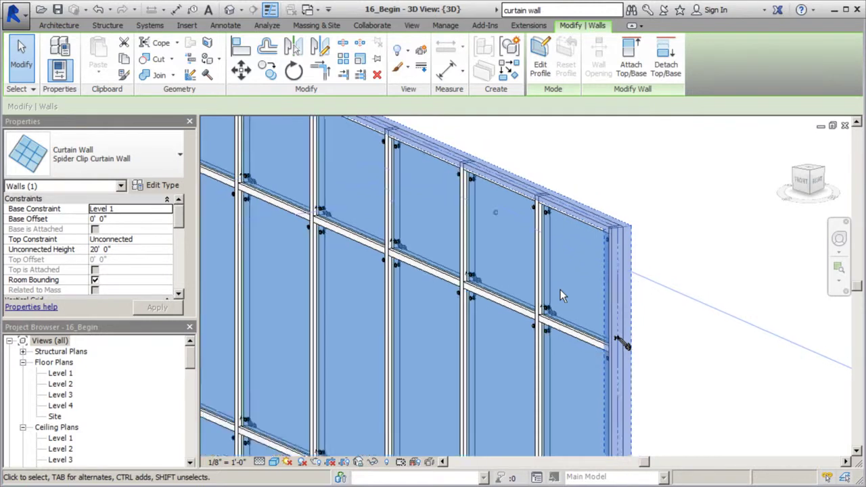
scroll(560, 296, "down", 1)
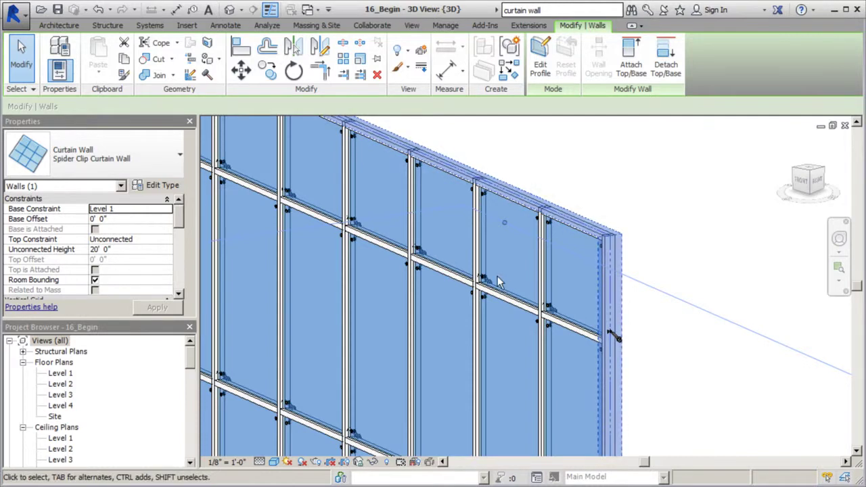
scroll(494, 284, "up", 4)
scroll(488, 295, "down", 2)
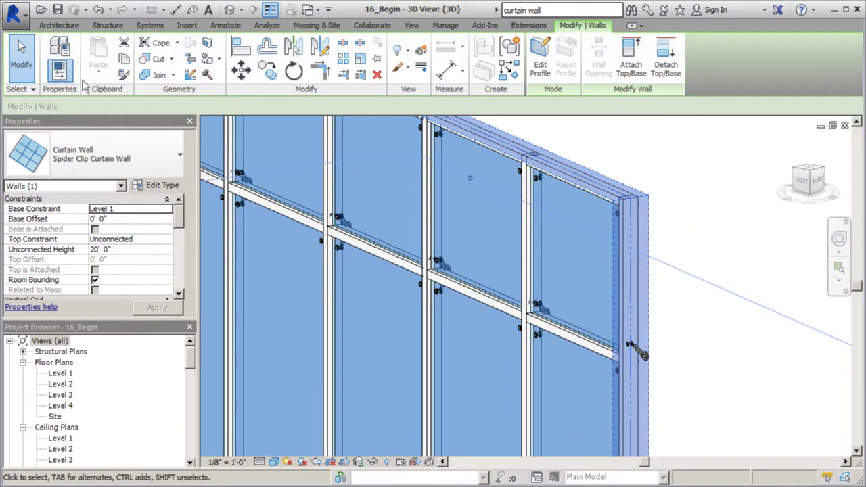
key("Escape")
left_click(440, 266)
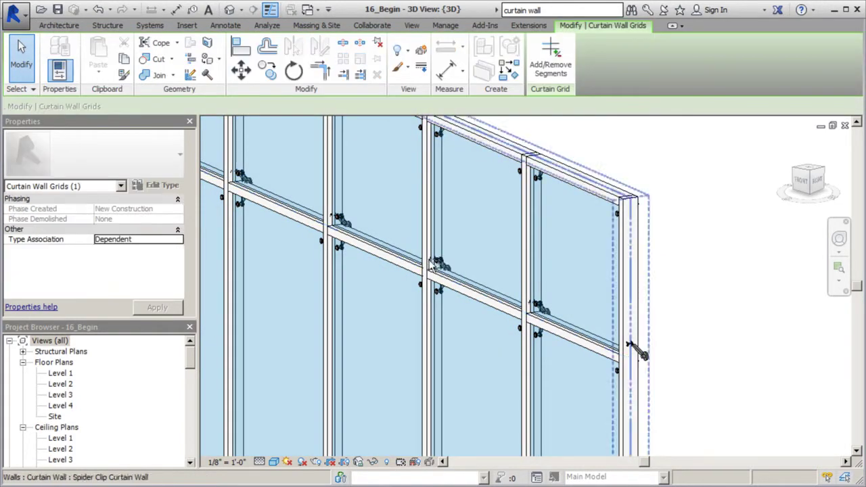
left_click(433, 244)
middle_click_drag(432, 243, 503, 300, "shift")
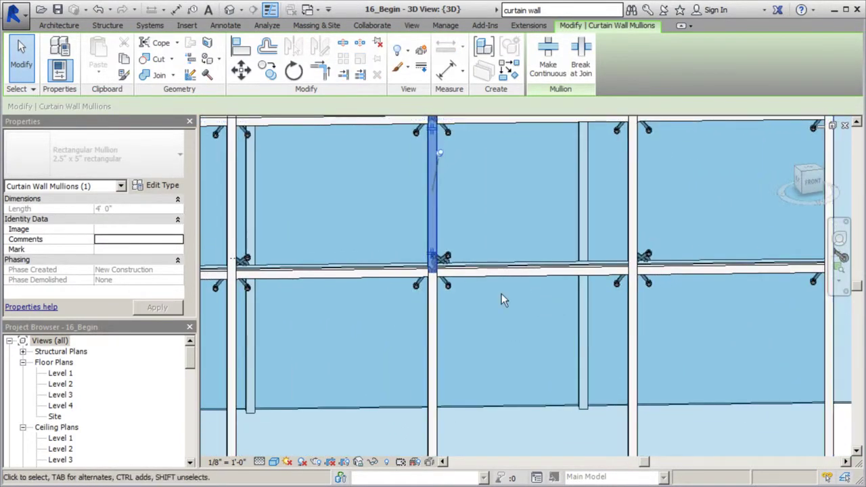
scroll(451, 269, "up", 3)
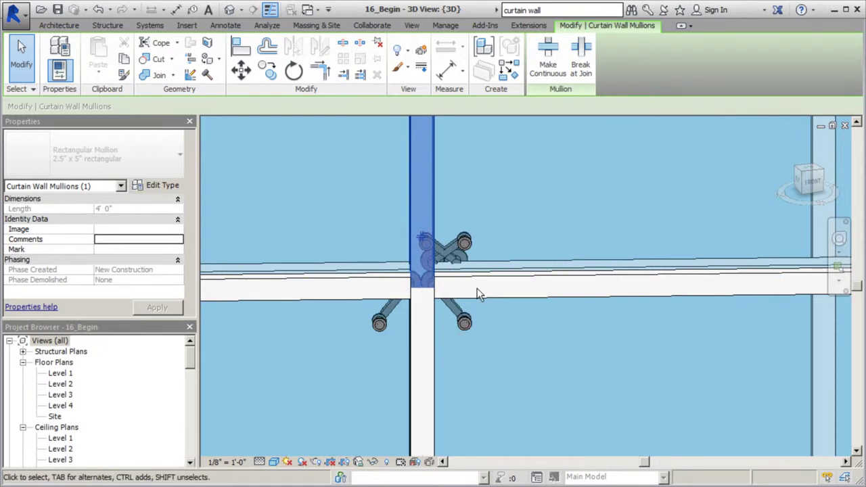
key("Escape")
scroll(429, 343, "down", 5)
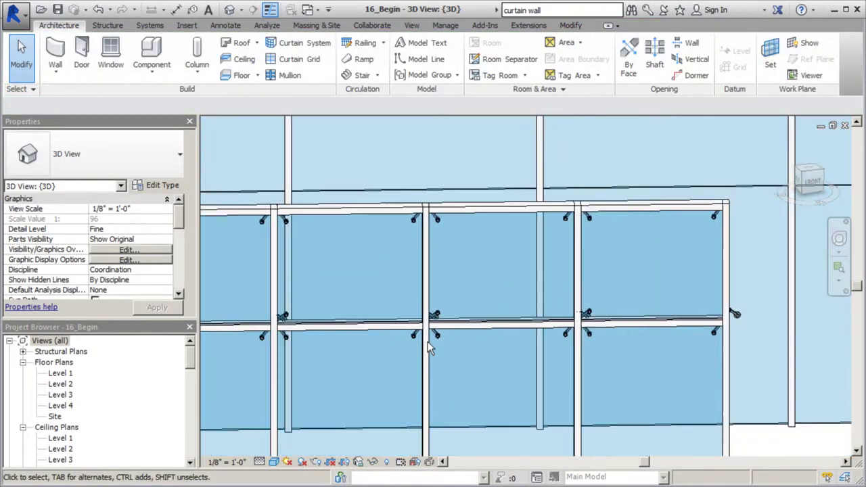
scroll(428, 341, "down", 3)
middle_click_drag(428, 342, 507, 300, "shift")
scroll(534, 300, "down", 2)
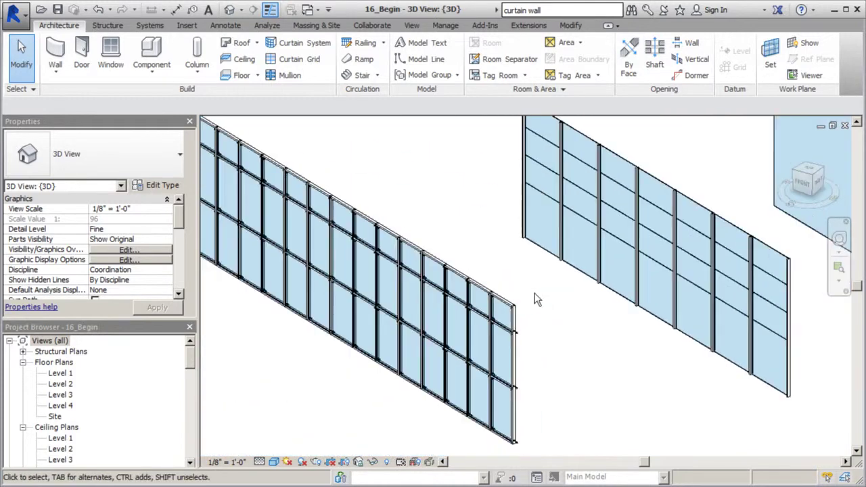
scroll(485, 295, "down", 3)
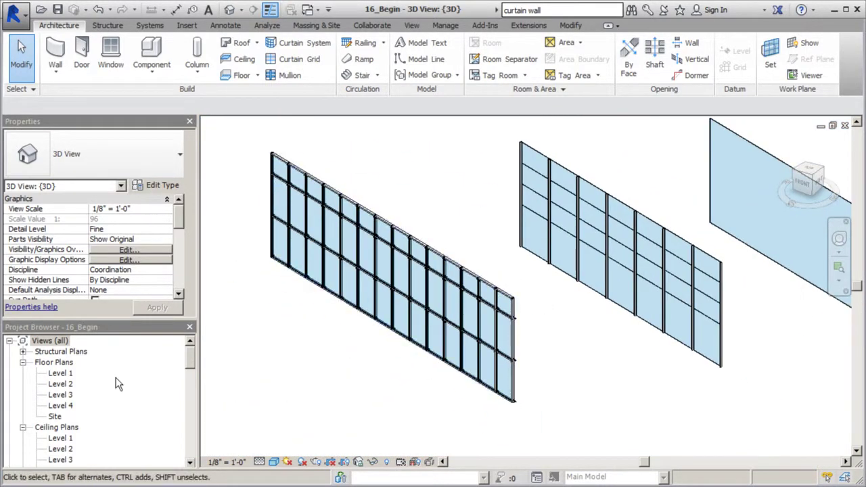
Create a new Rectangular Mullion type under Curtain Wall Mullions and name it 4"x6" Steel
left_click_drag(190, 360, 190, 429)
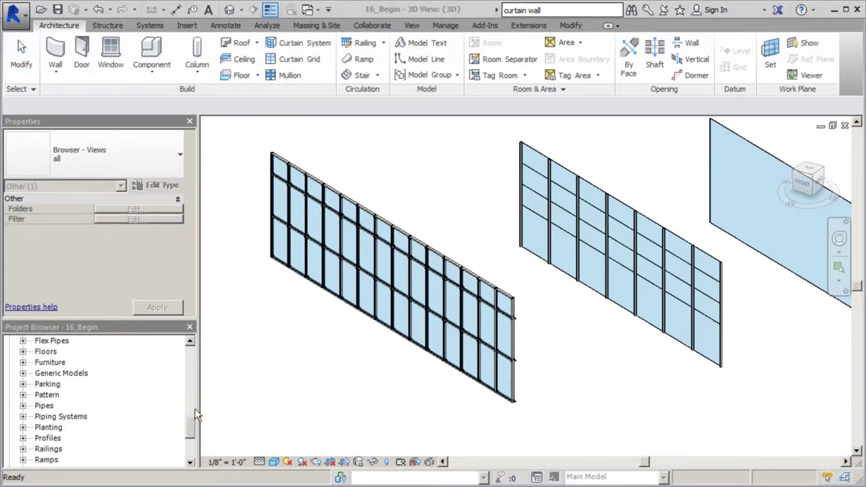
left_click_drag(190, 420, 191, 401)
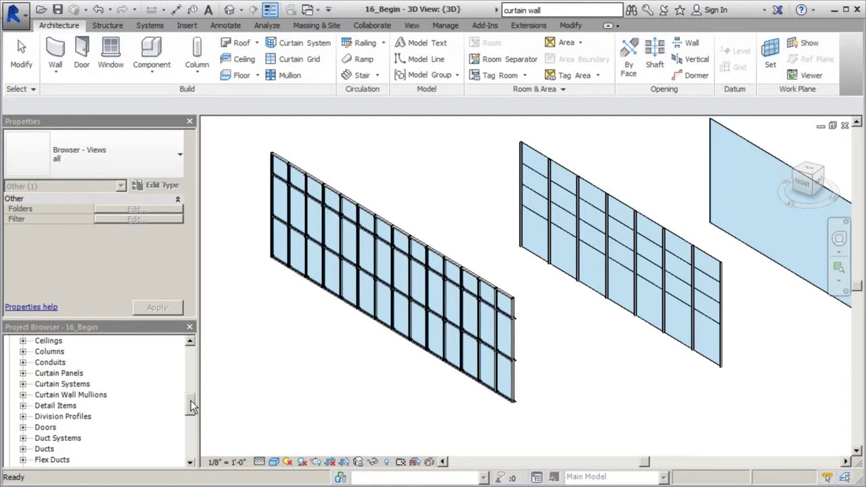
left_click(23, 394)
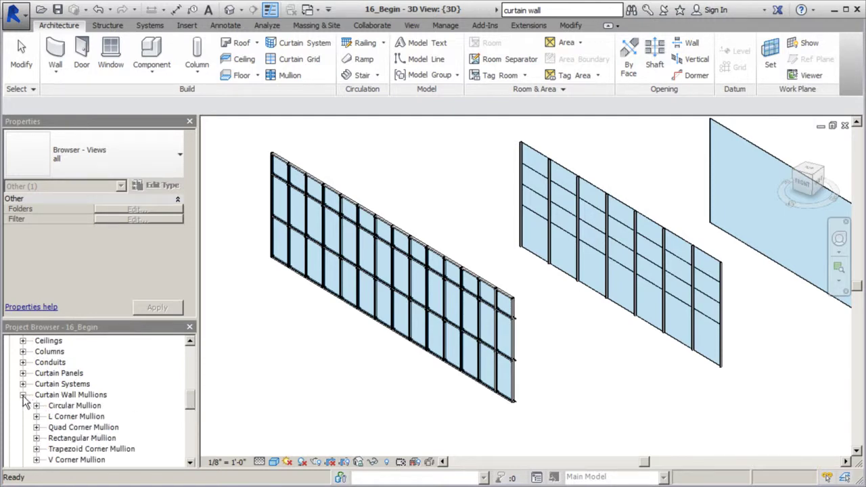
left_click(37, 438)
scroll(190, 406, "down", 2)
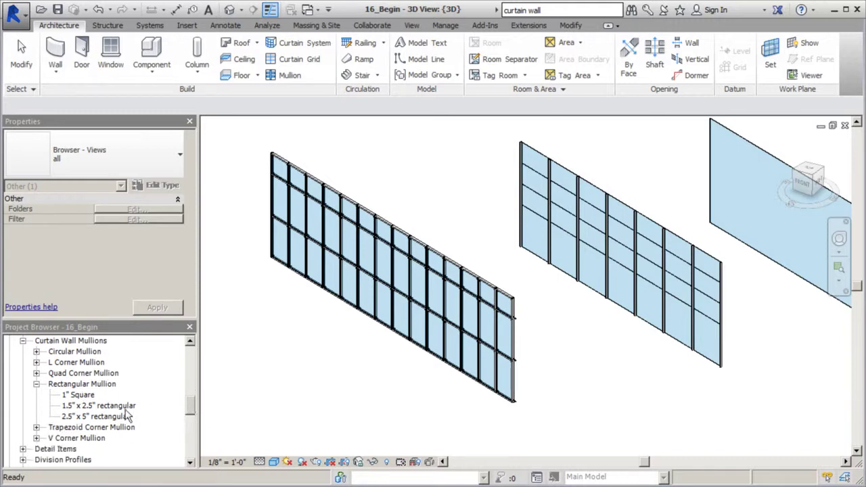
right_click(77, 385)
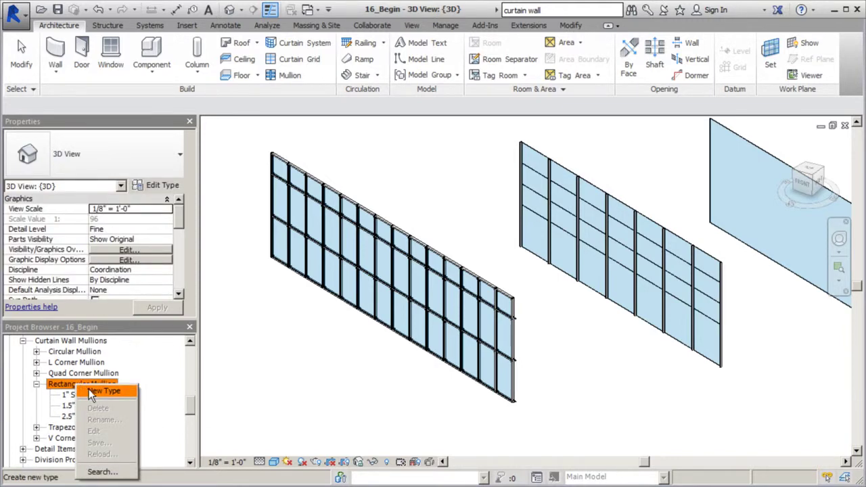
left_click(90, 391)
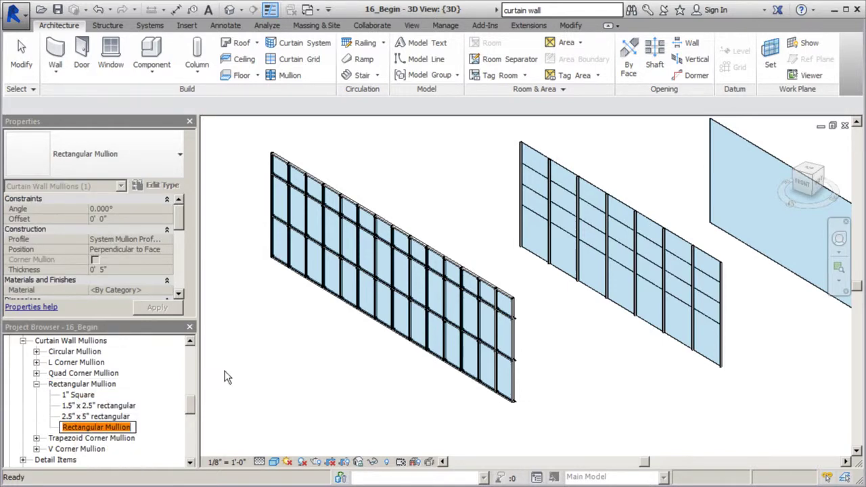
type("4\"x6\" Steel")
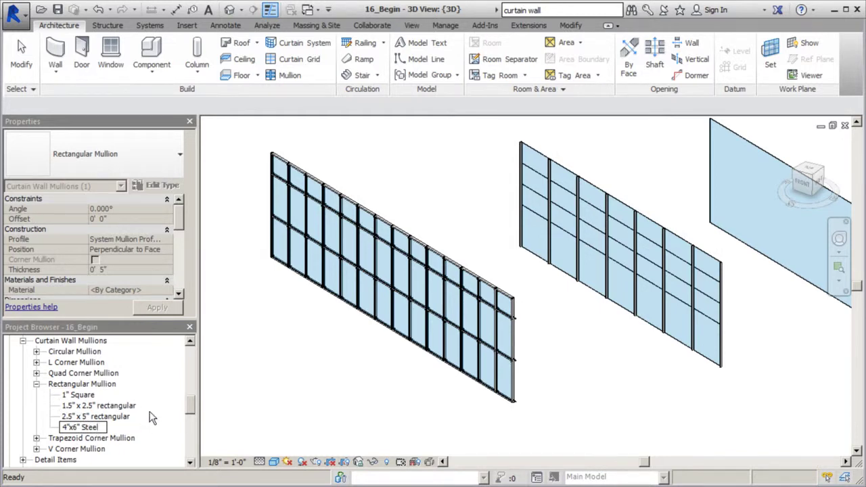
Set both side widths of the 4"x6" Steel mullion type, Width on side 2 and Width on side 1, to 2"
key("Return")
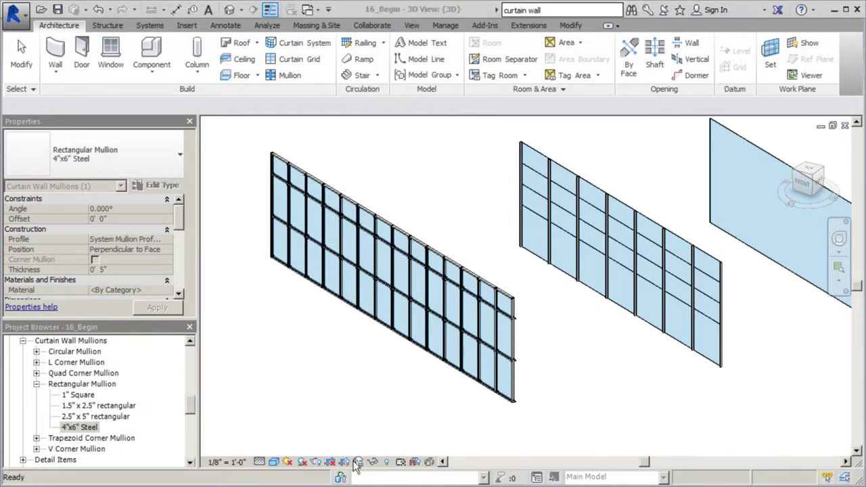
double_click(81, 427)
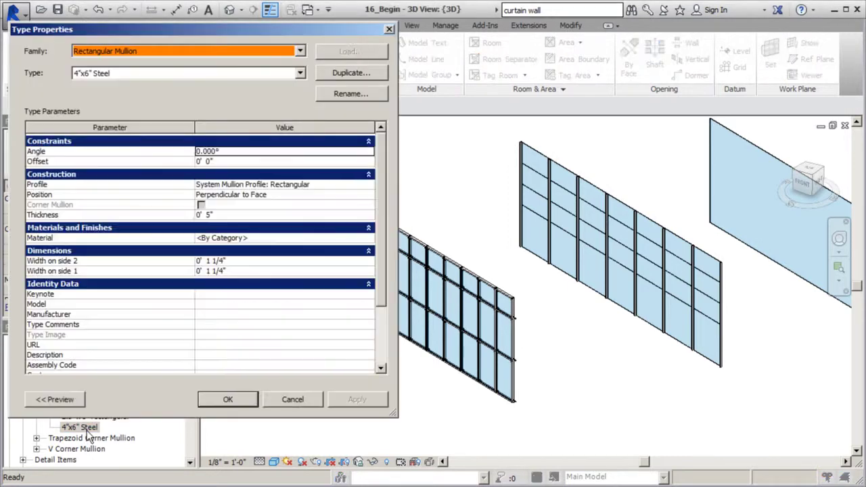
left_click(390, 29)
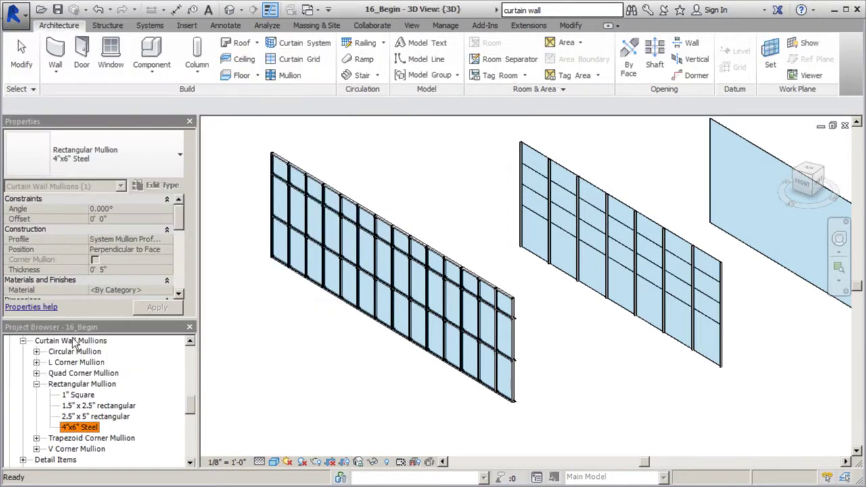
right_click(83, 431)
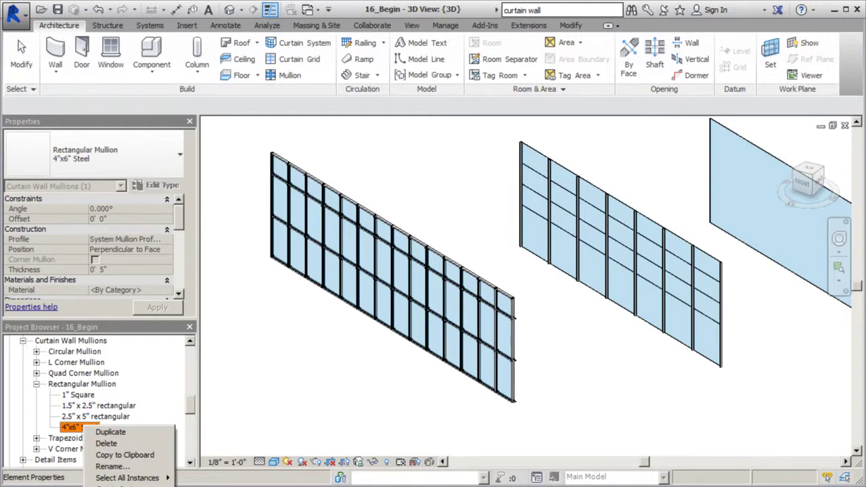
left_click(111, 484)
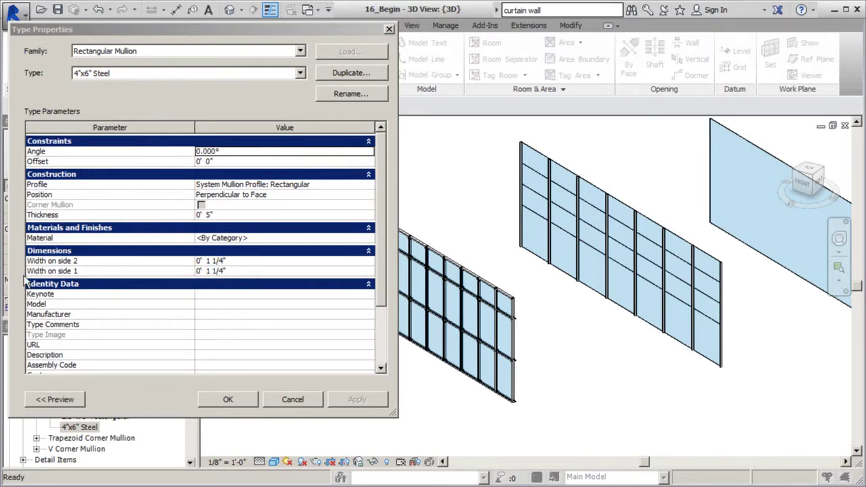
left_click(242, 263)
type("2")
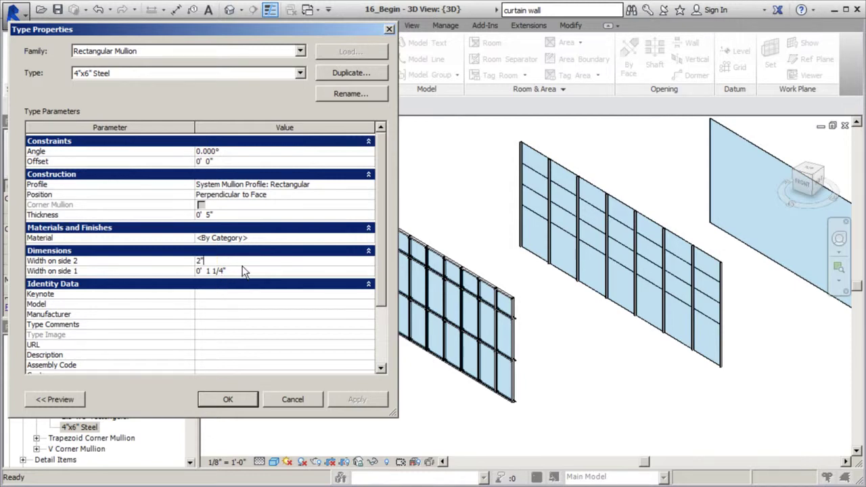
left_click(237, 272)
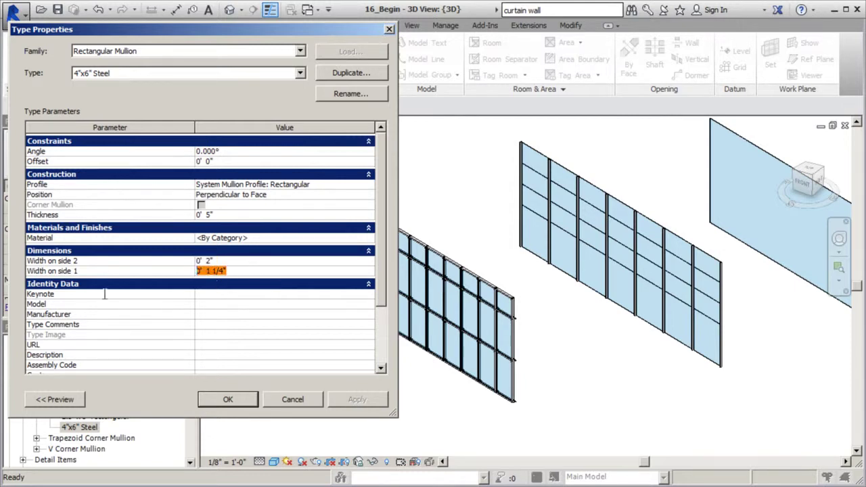
type("2\"")
Assign the Profile_Mullion_Tubesteel : 4"x6" profile to the 4"x6" Steel mullion type and accept its type properties
left_click(368, 185)
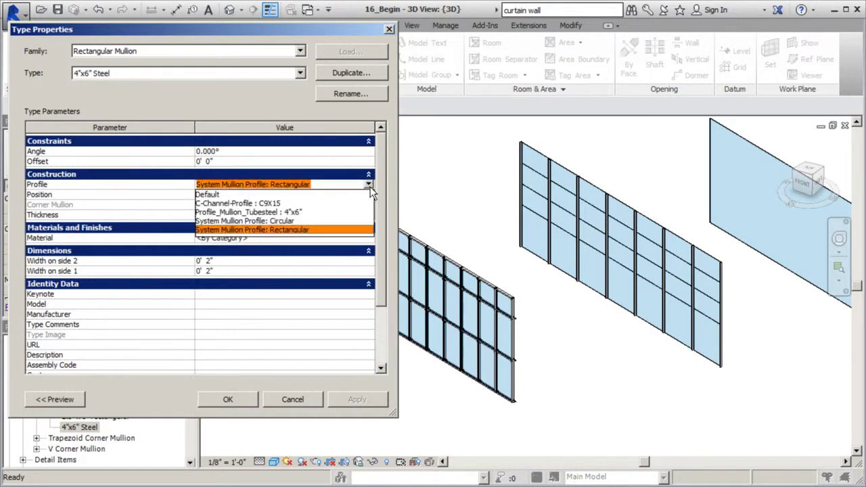
left_click(299, 212)
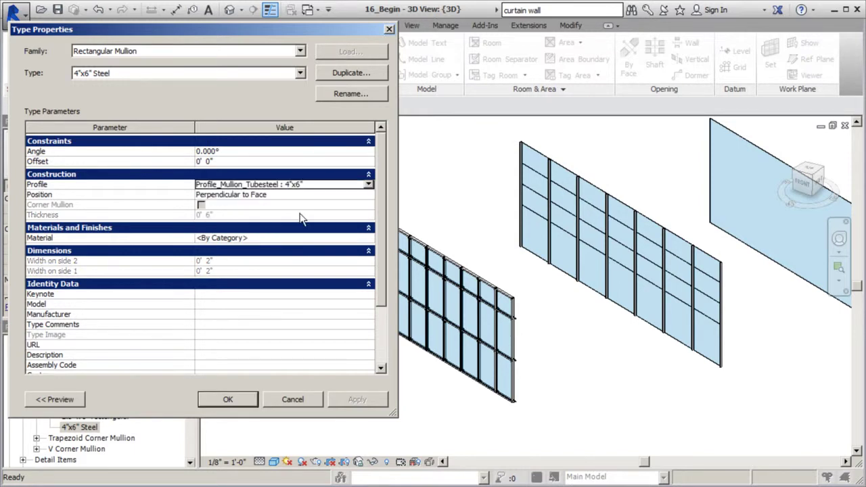
left_click(228, 399)
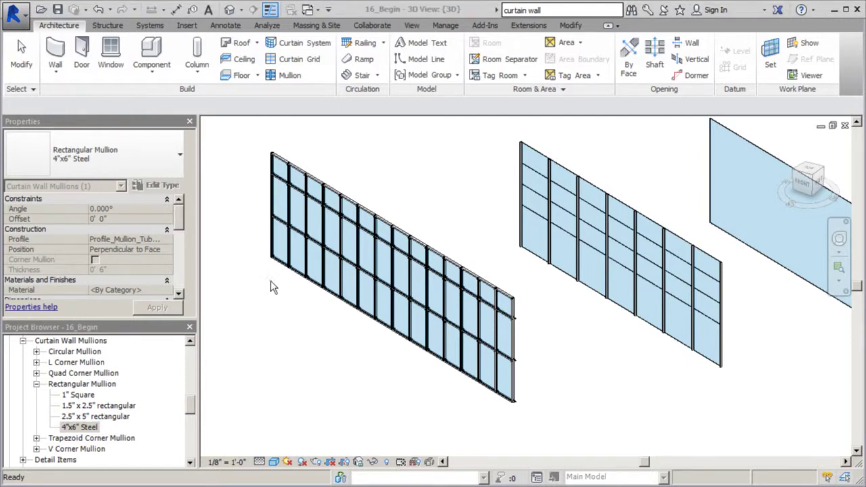
Set the Spider Clip Curtain Wall type's interior, border 1 and border 2 vertical mullions to Rectangular Mullion : 4"x6" Steel
left_click(361, 209)
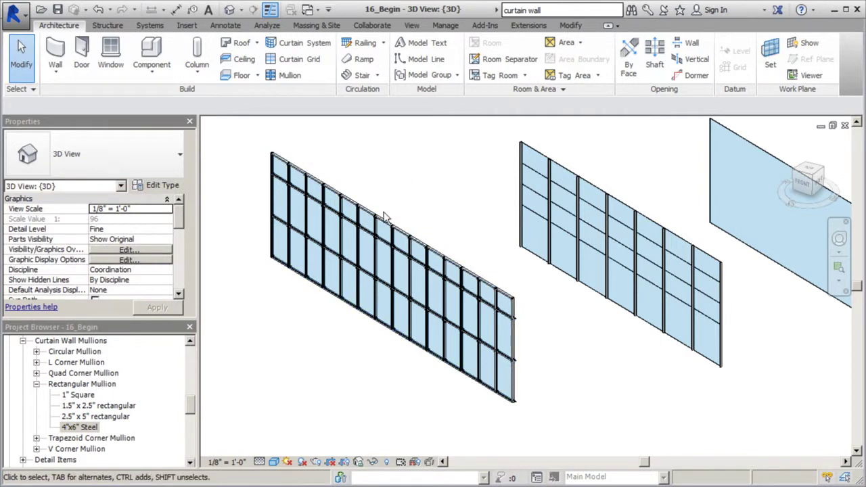
left_click(387, 215)
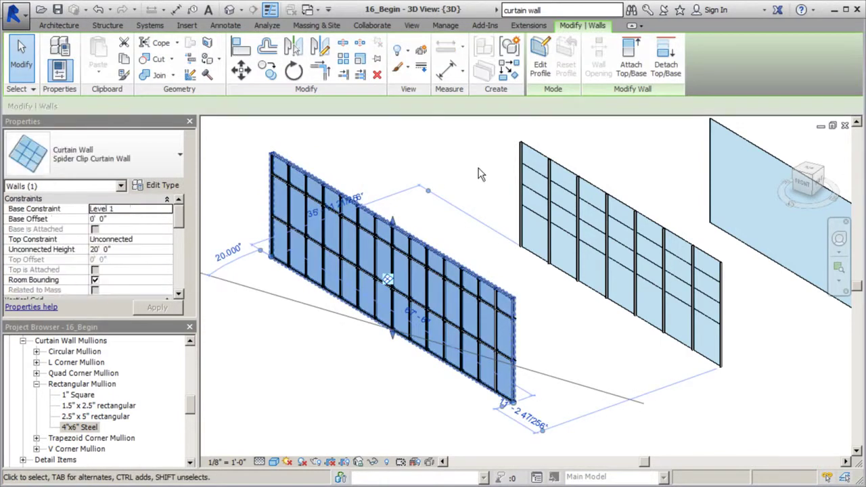
left_click(178, 185)
left_click(369, 315)
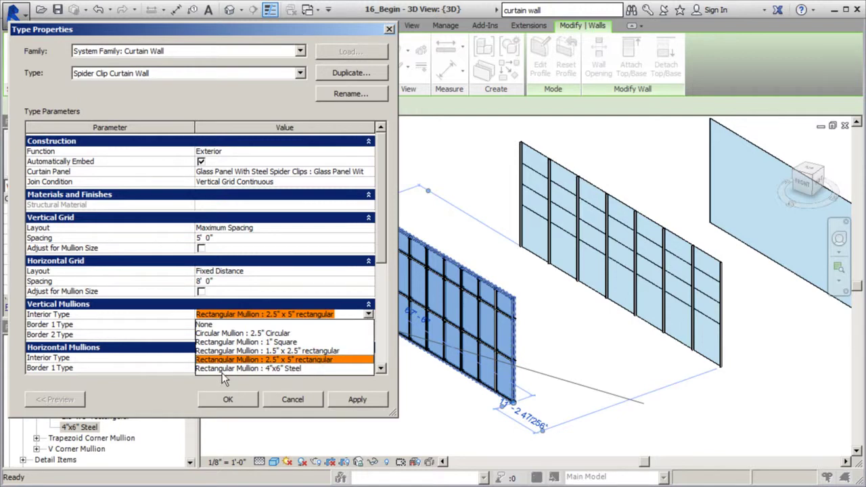
left_click(279, 368)
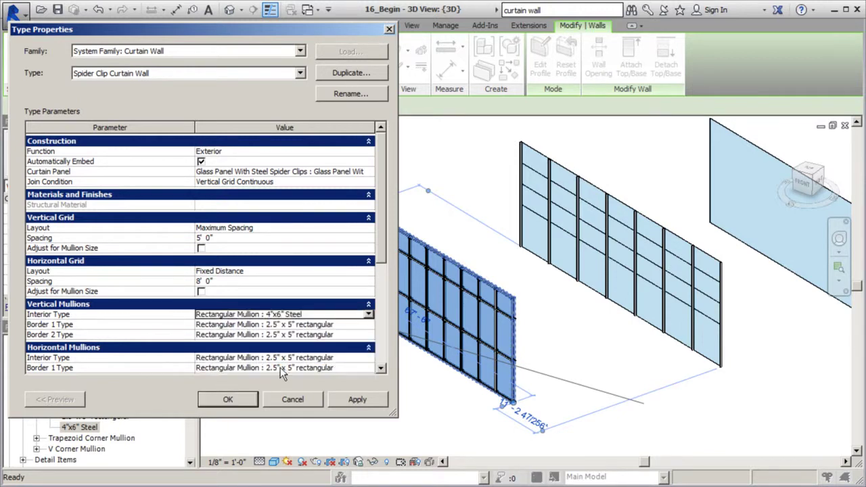
left_click(370, 325)
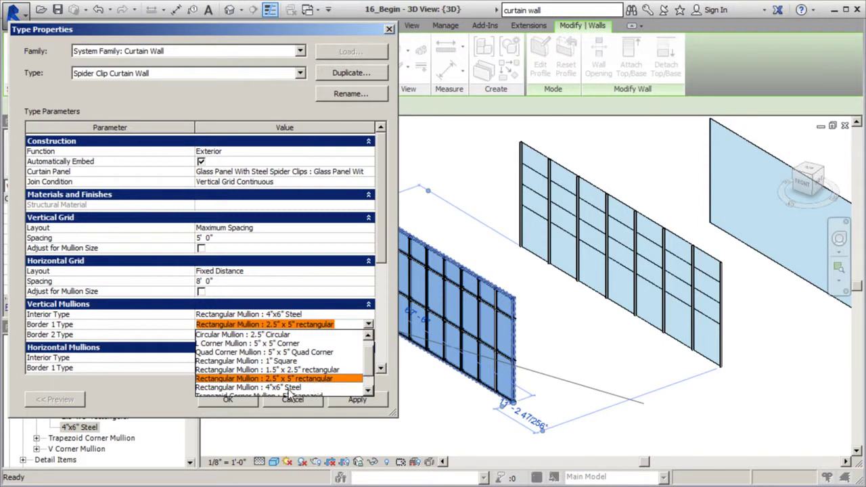
left_click(289, 387)
left_click(369, 334)
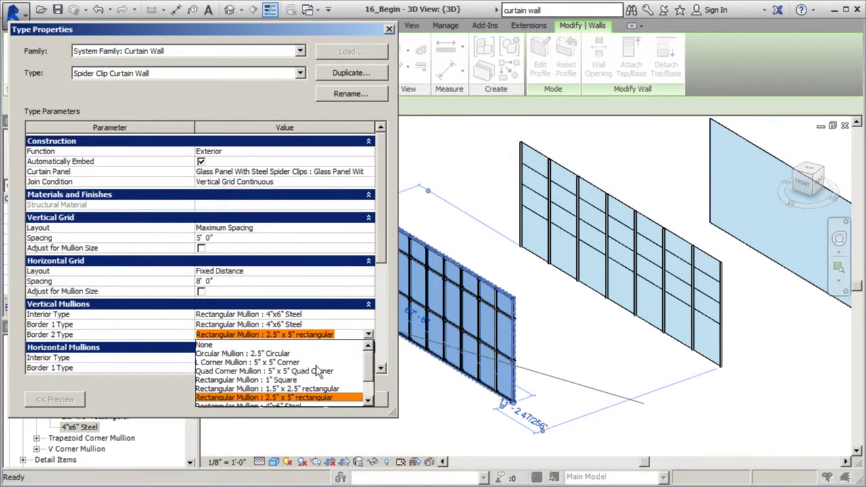
scroll(370, 376, "down", 2)
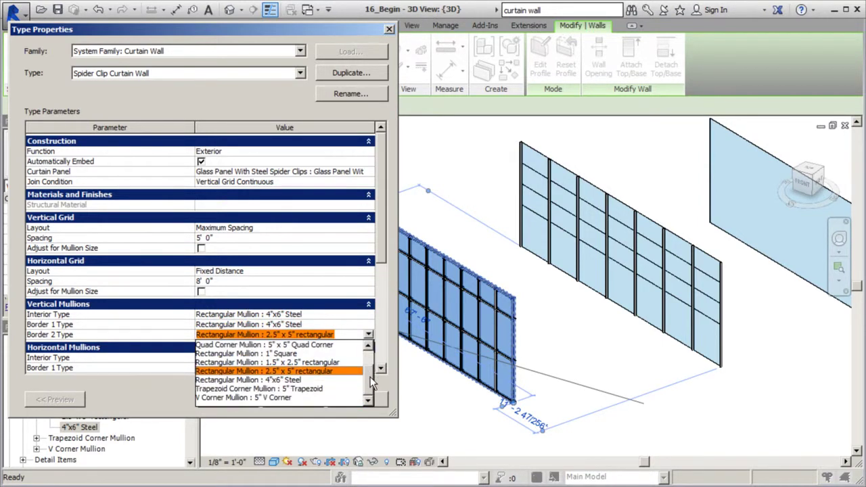
left_click(291, 379)
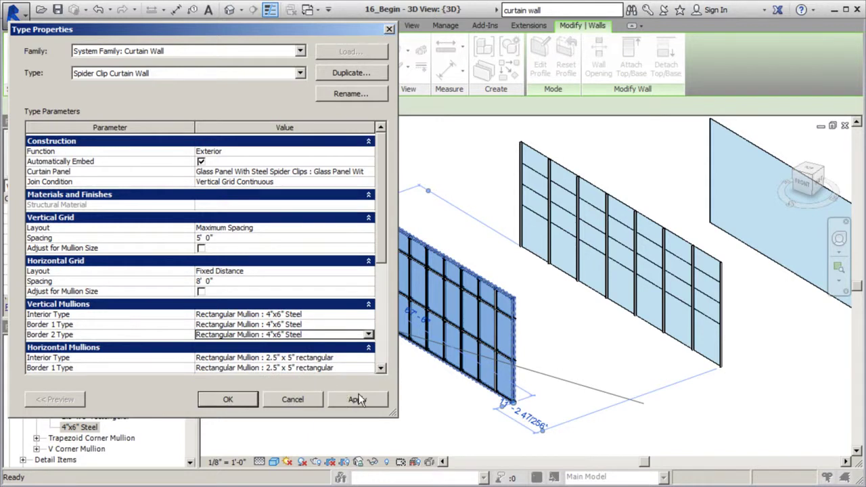
Set the interior, border 1 and border 2 horizontal mullions of the Spider Clip Curtain Wall type to None
left_click_drag(383, 244, 383, 288)
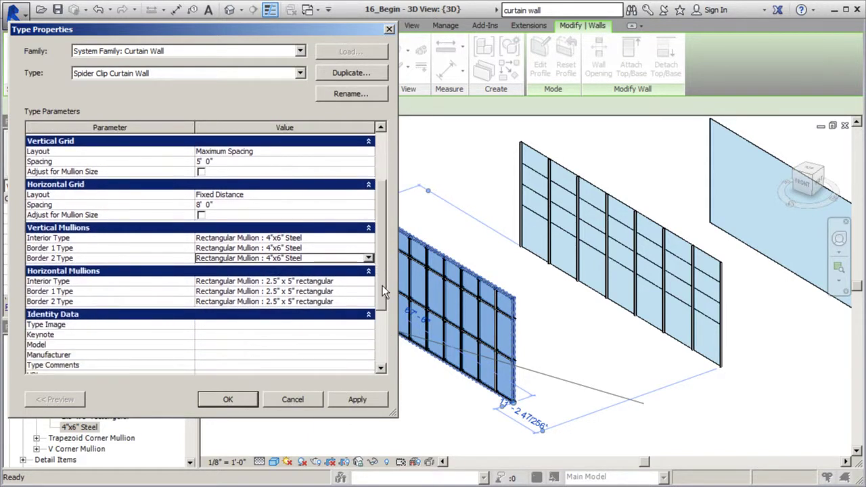
left_click(368, 284)
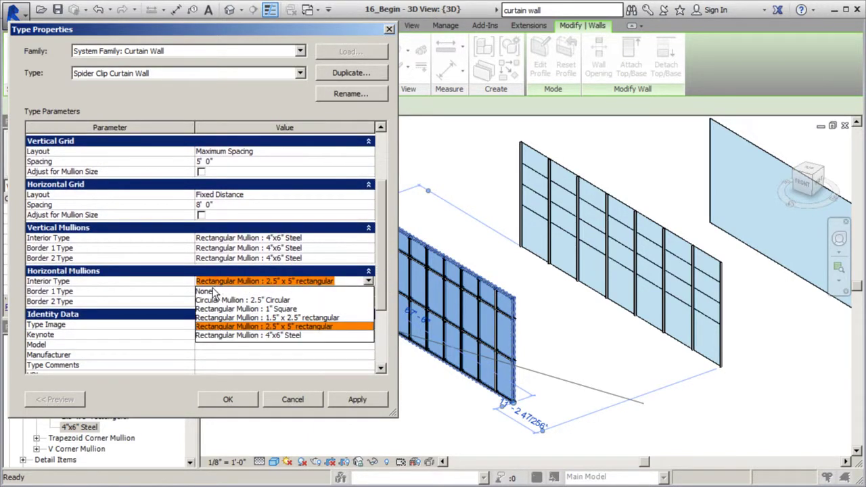
left_click(212, 291)
left_click(371, 292)
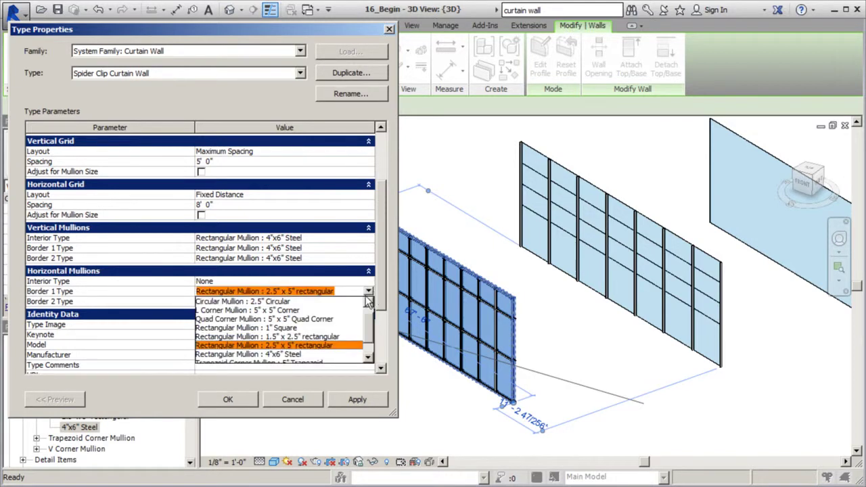
scroll(370, 328, "up", 2)
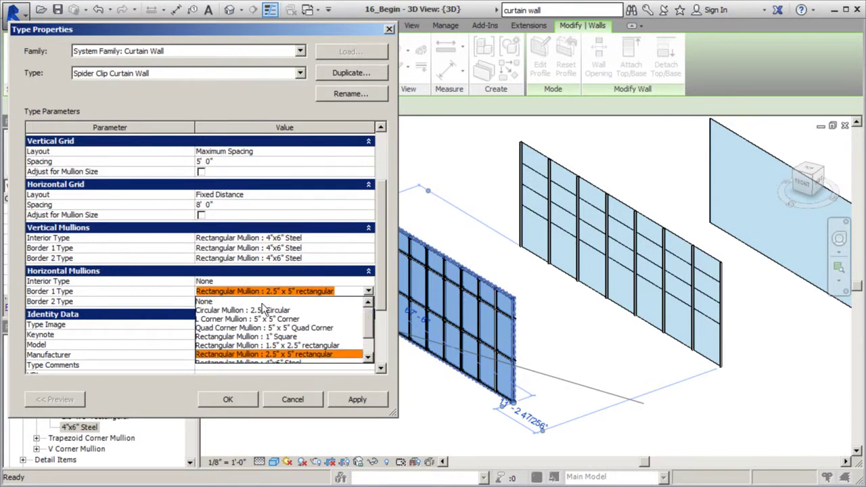
left_click(236, 302)
left_click(368, 301)
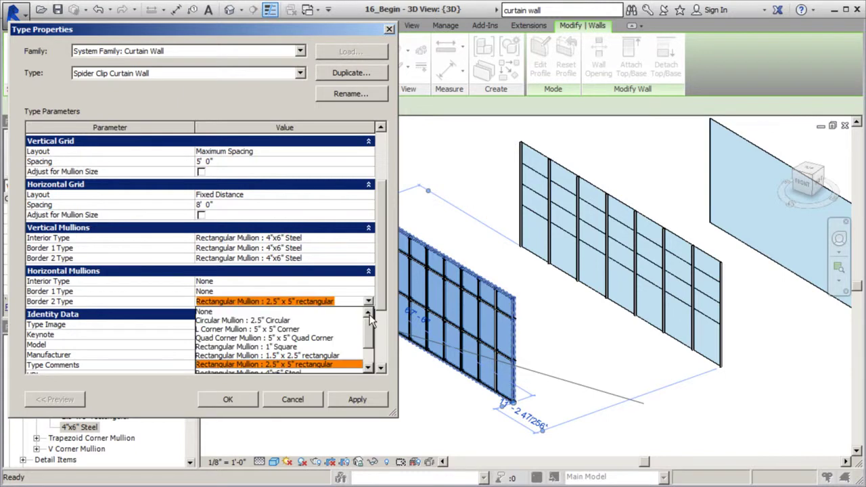
left_click(212, 312)
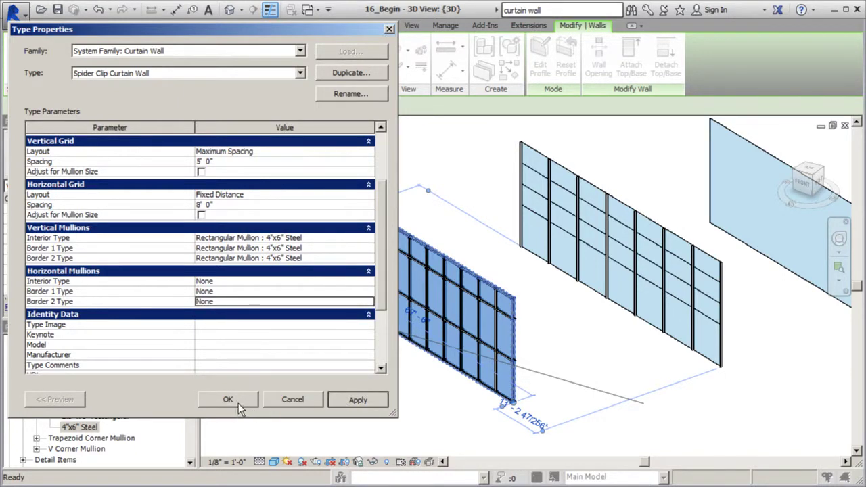
Apply the mullion changes to the curtain wall type, deleting the existing mullions that are no longer type driven
left_click(238, 402)
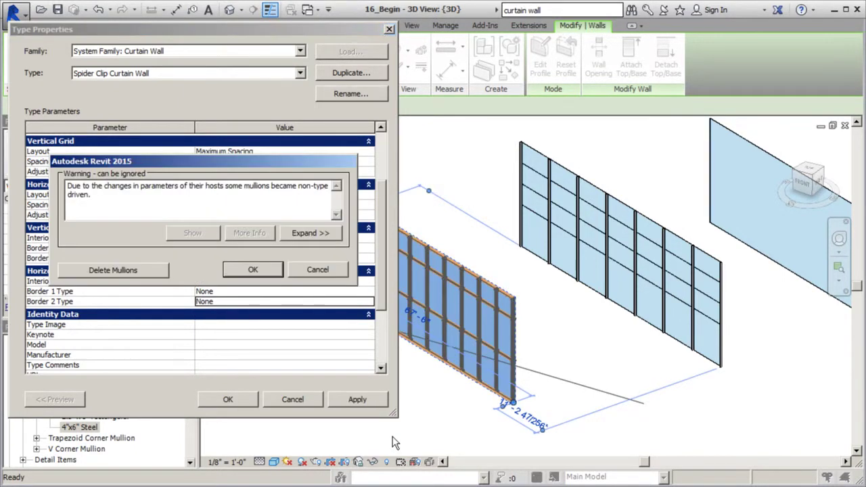
left_click(150, 273)
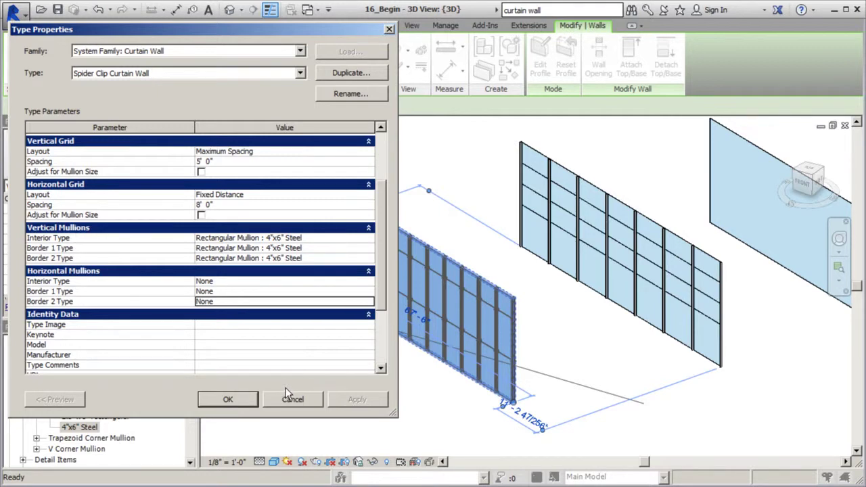
left_click(244, 401)
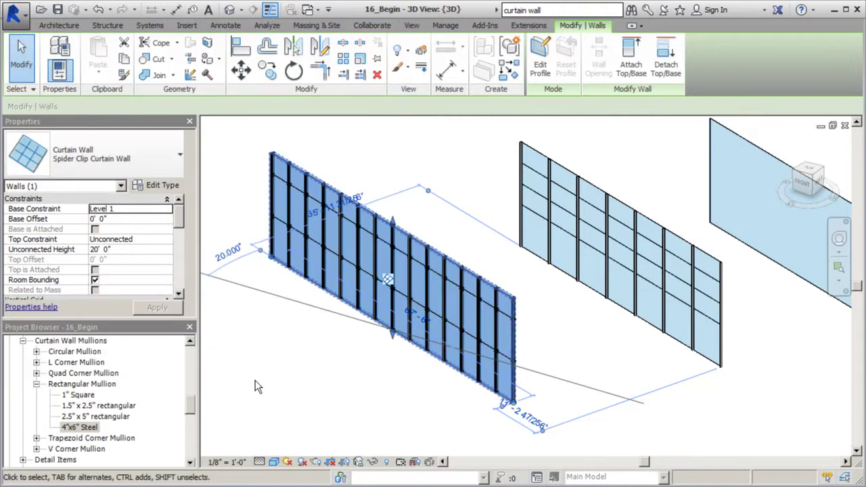
Examine the steel mullions and spider clip connections on the curtain wall from the front and the back
scroll(492, 324, "up", 5)
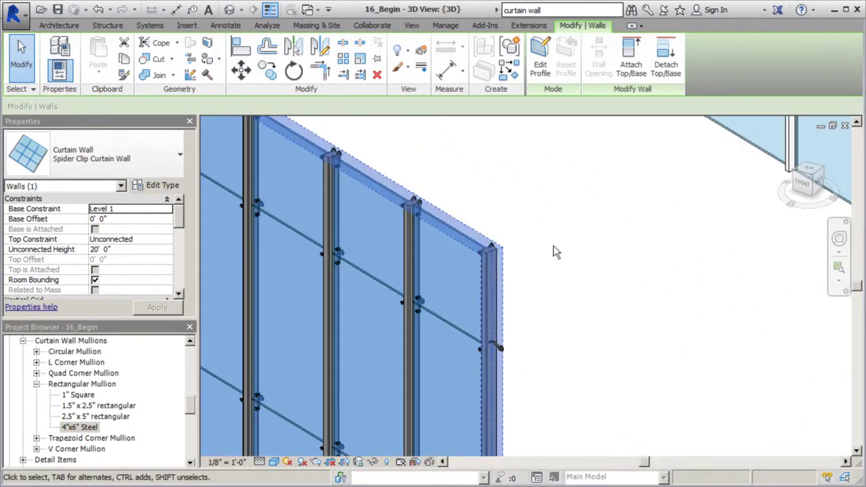
key("Escape")
scroll(411, 254, "down", 2)
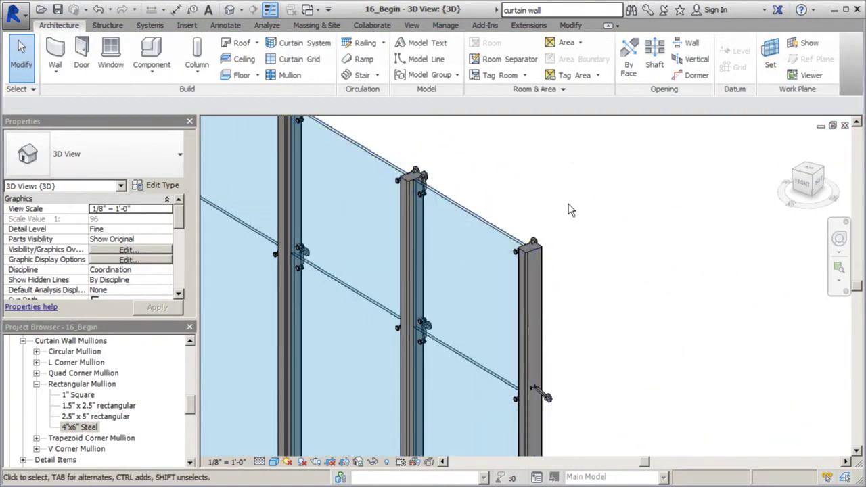
scroll(571, 211, "down", 2)
scroll(571, 211, "down", 2)
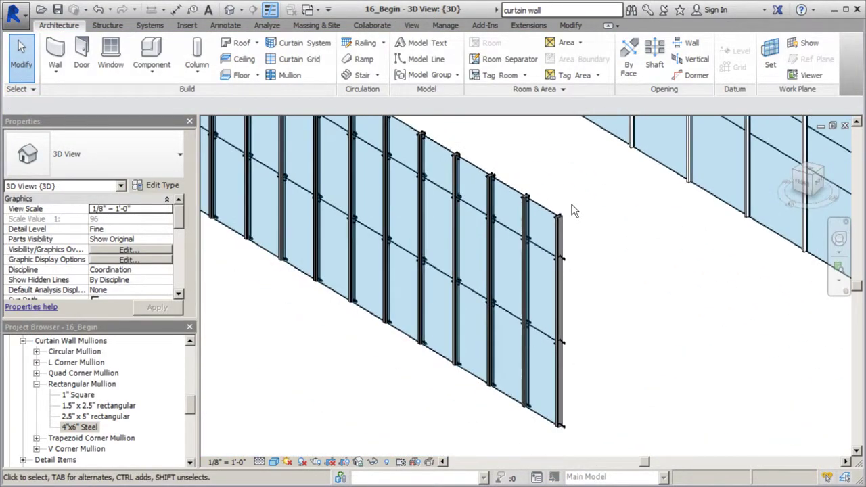
scroll(531, 247, "up", 2)
left_click(526, 235)
middle_click_drag(641, 287, 509, 234, "shift")
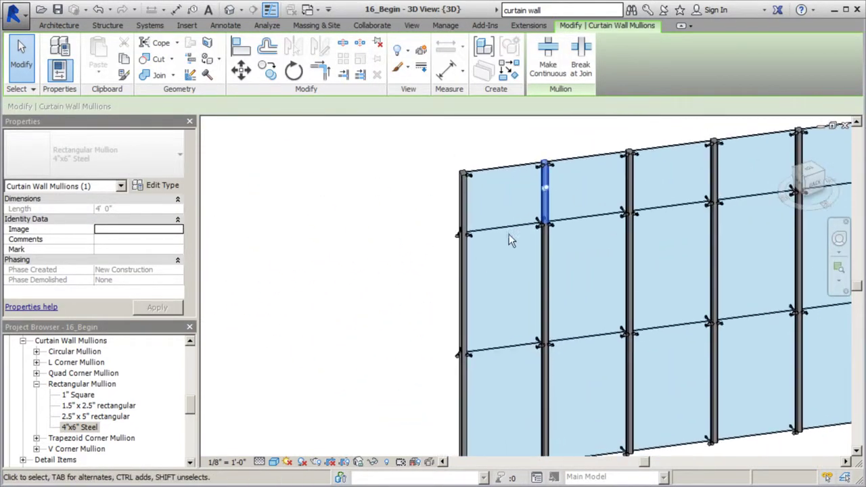
scroll(576, 216, "up", 2)
scroll(575, 218, "up", 2)
scroll(447, 264, "down", 1)
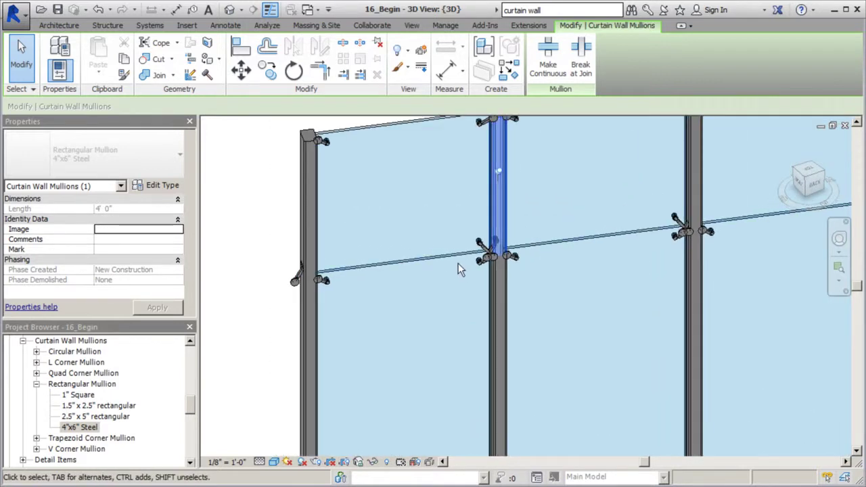
key("Escape")
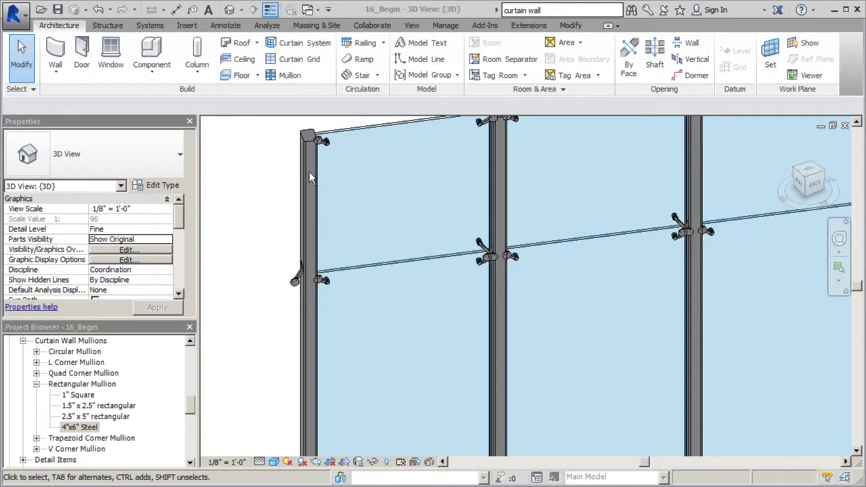
left_click(368, 131)
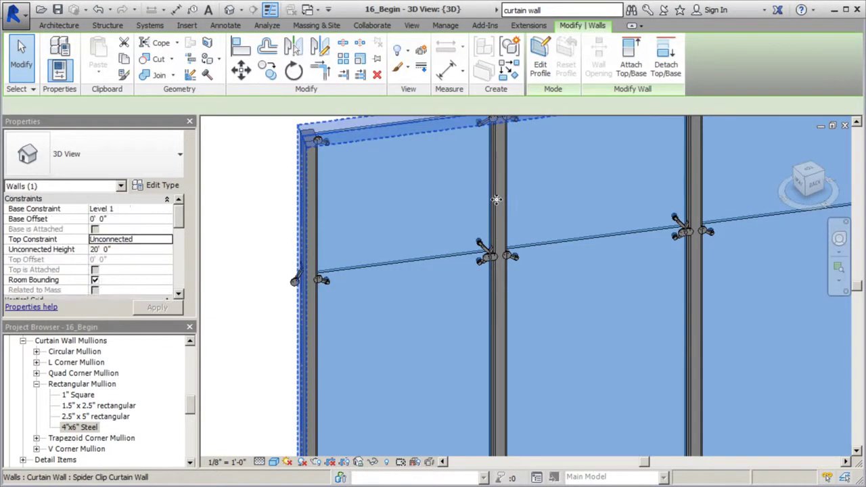
left_click(167, 185)
left_click(221, 282)
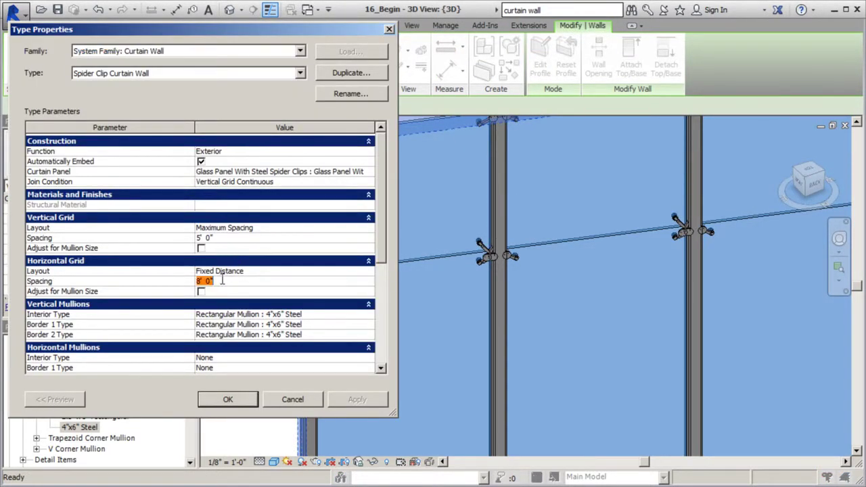
type("5")
left_click(366, 232)
left_click(367, 228)
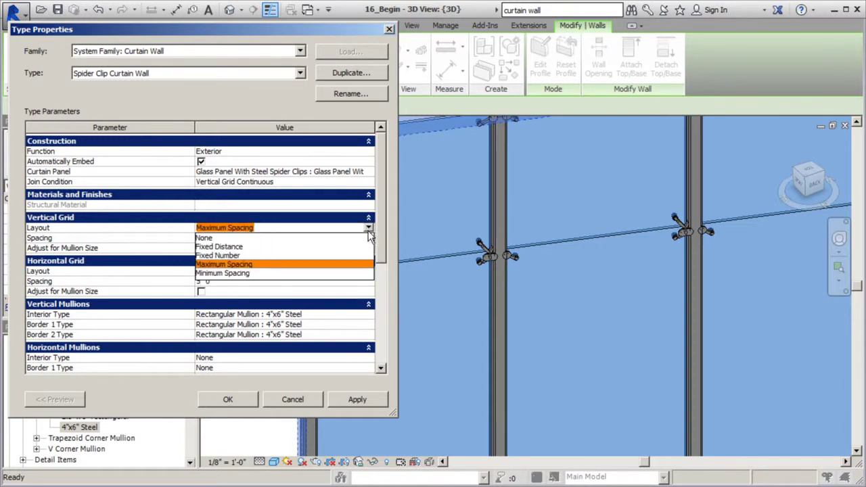
left_click(226, 248)
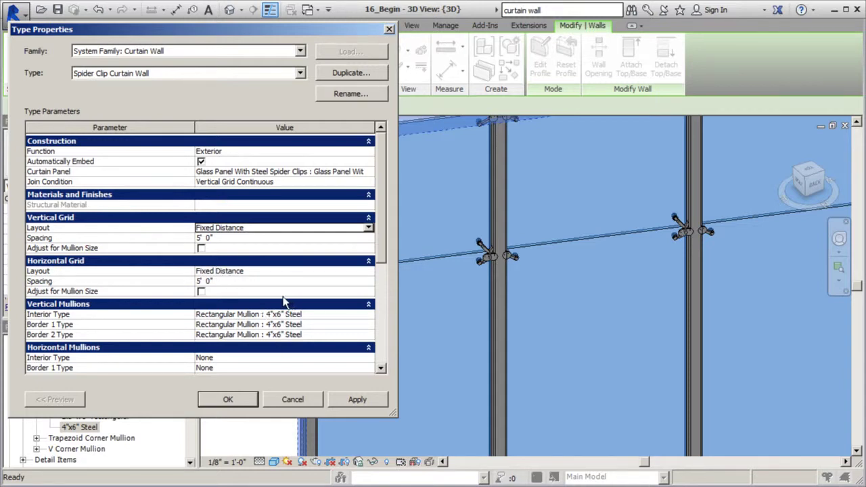
left_click(368, 271)
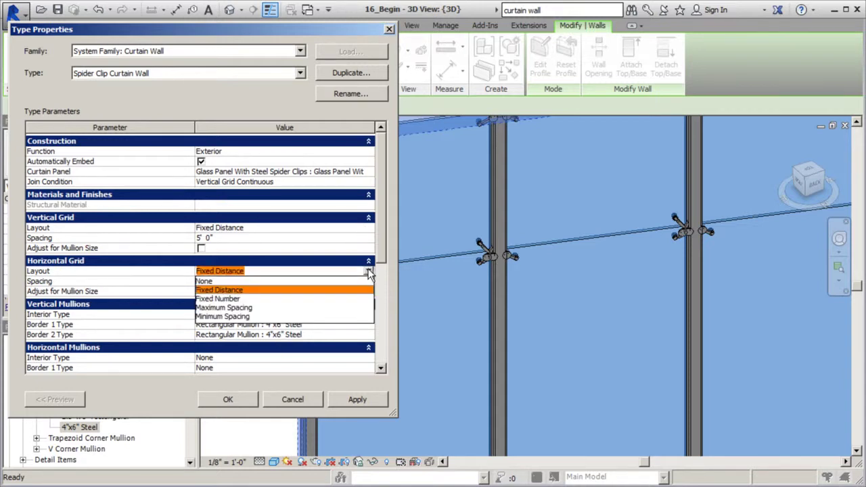
left_click(204, 281)
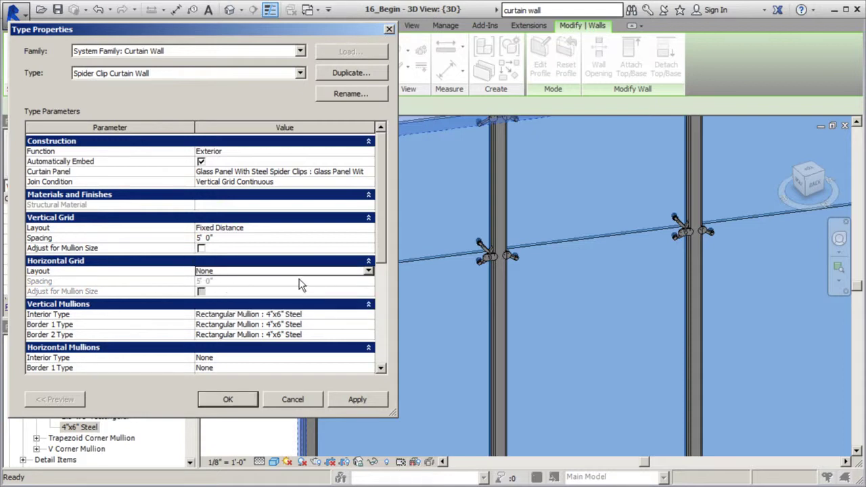
left_click(229, 399)
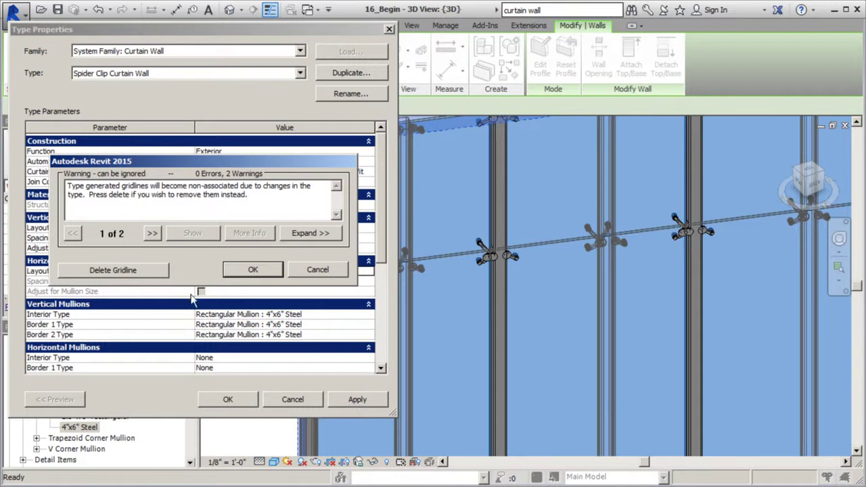
left_click(315, 269)
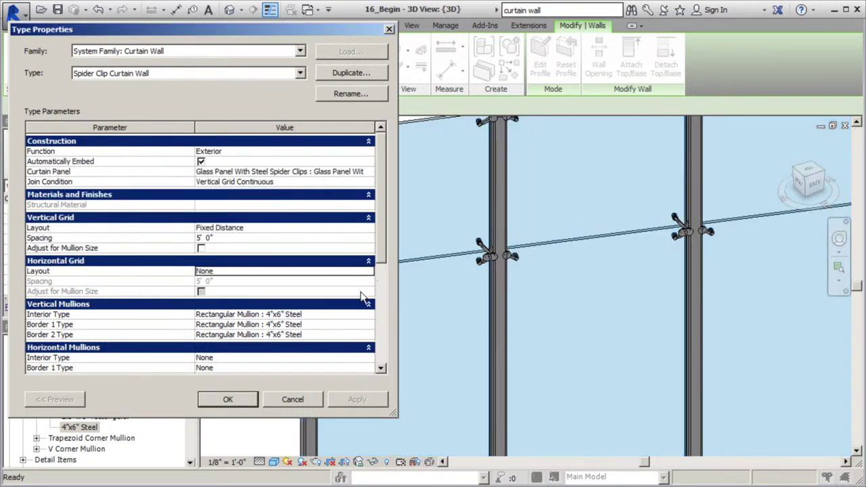
left_click(389, 30)
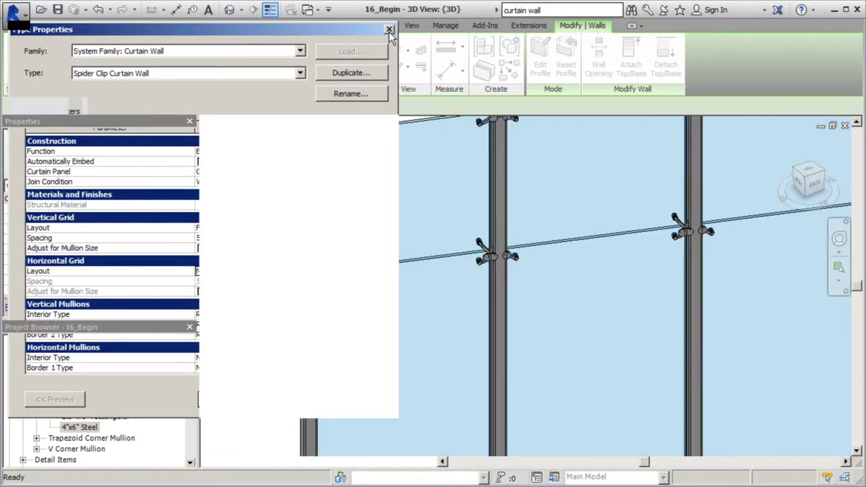
key("Escape")
Set the Spider Clip Curtain Wall type's horizontal grid spacing to 5' and apply it to the wall
left_click(324, 141)
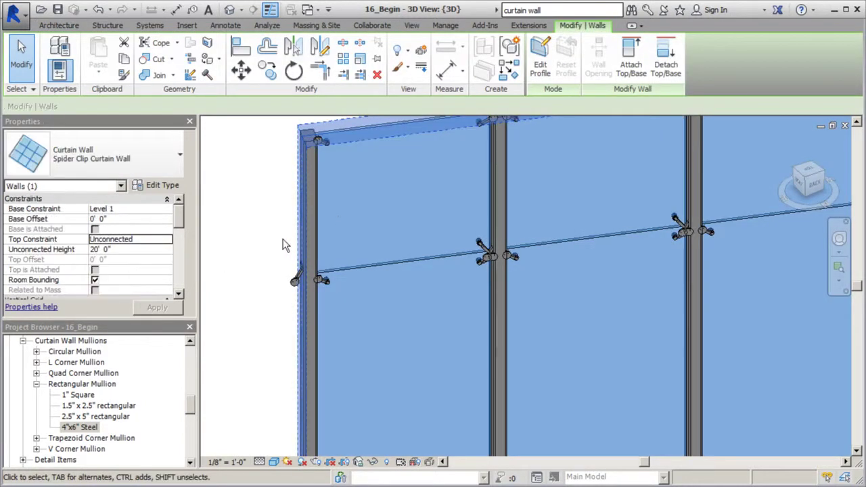
left_click(166, 185)
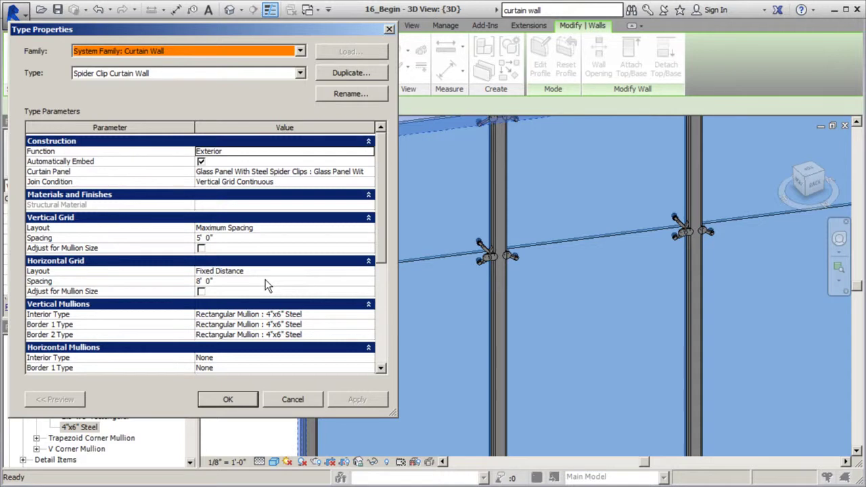
left_click(229, 282)
type("5")
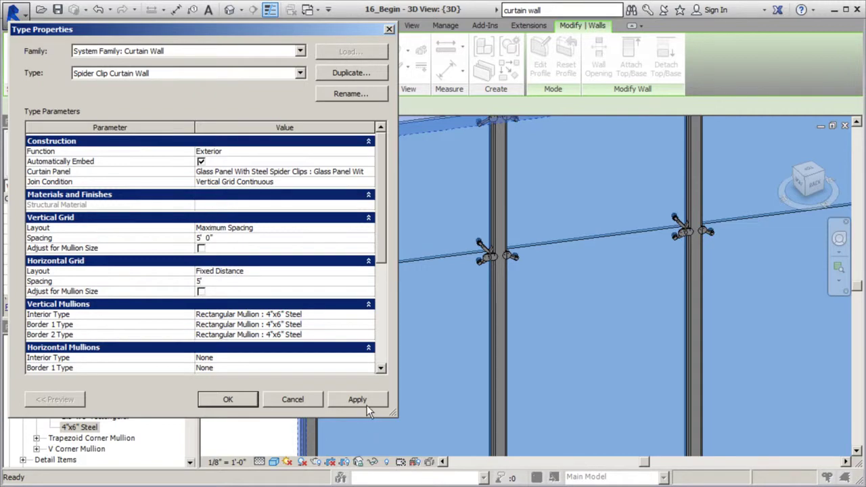
left_click(242, 403)
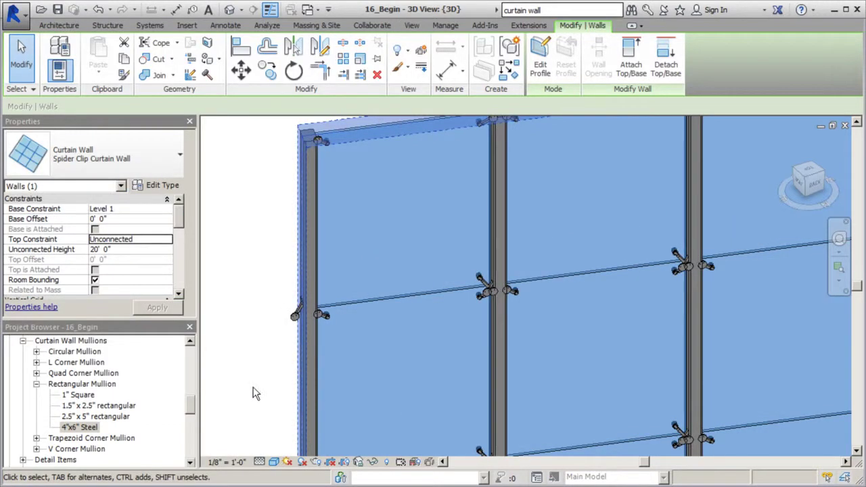
left_click(249, 384)
Examine the curtain wall's revised grid, steel mullions and spider clip connections from both sides
scroll(298, 290, "down", 6)
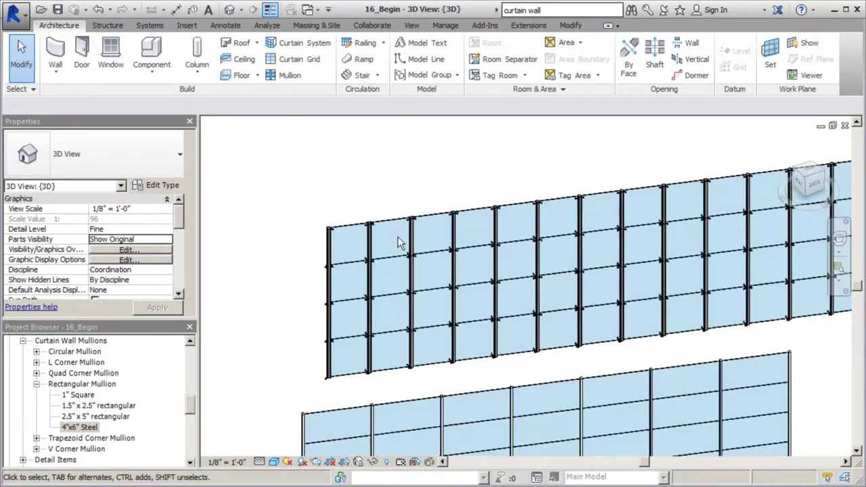
scroll(439, 278, "up", 2)
scroll(352, 295, "down", 2)
middle_click_drag(403, 280, 477, 260, "shift")
scroll(476, 257, "up", 2)
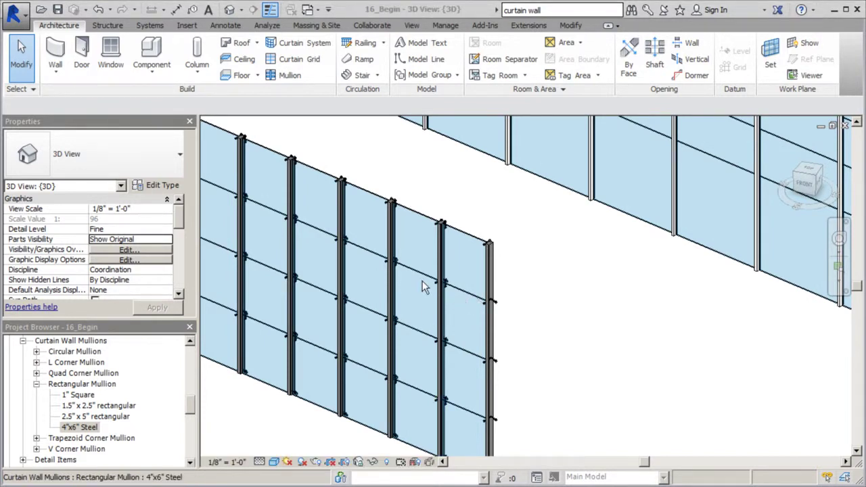
scroll(433, 248, "up", 2)
scroll(650, 243, "down", 3)
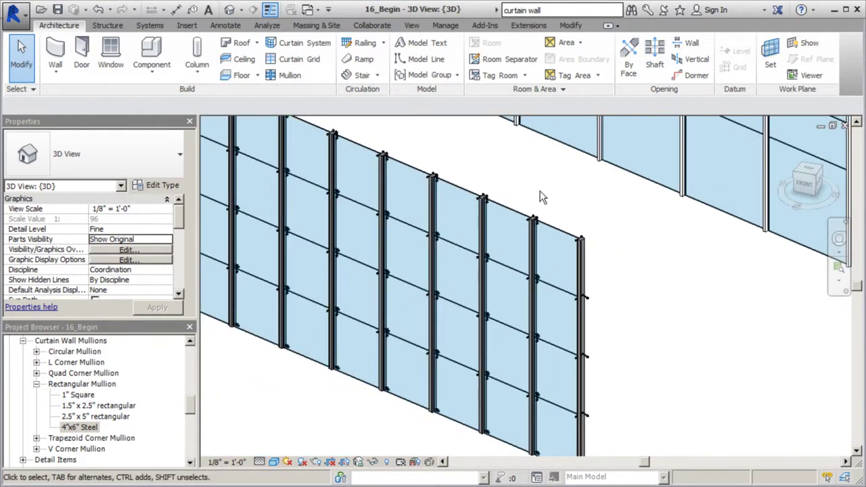
scroll(531, 270, "up", 3)
scroll(539, 272, "up", 3)
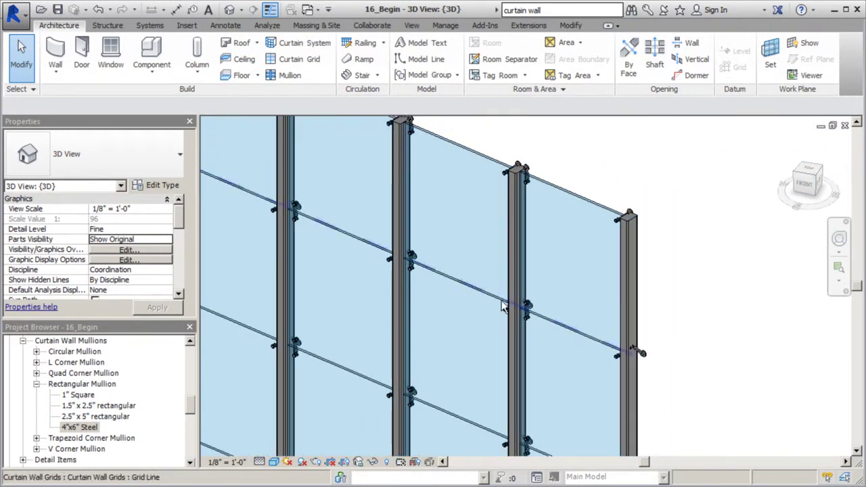
scroll(536, 170, "up", 3)
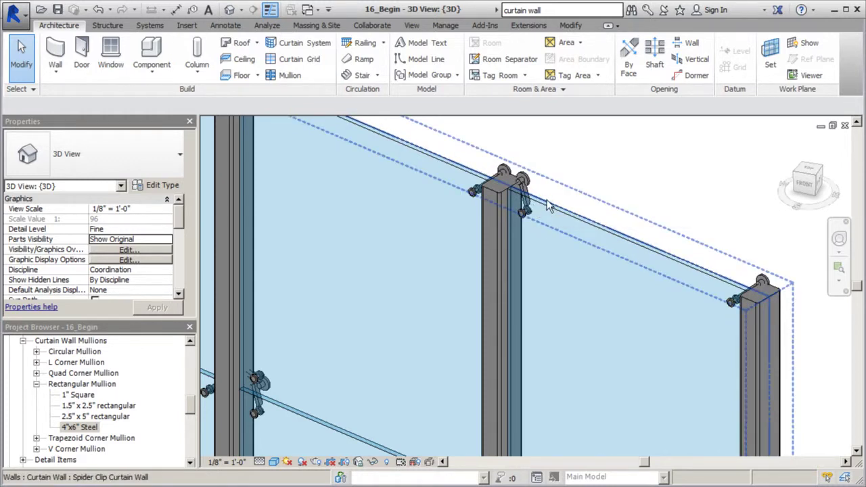
scroll(495, 247, "down", 5)
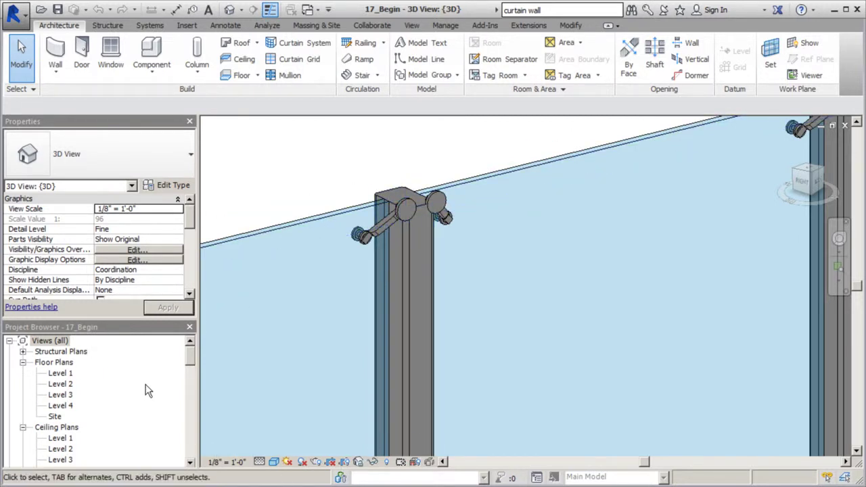
Open the Level 1 floor plan and examine how the spider clips meet the mullion and glass
left_click(192, 362)
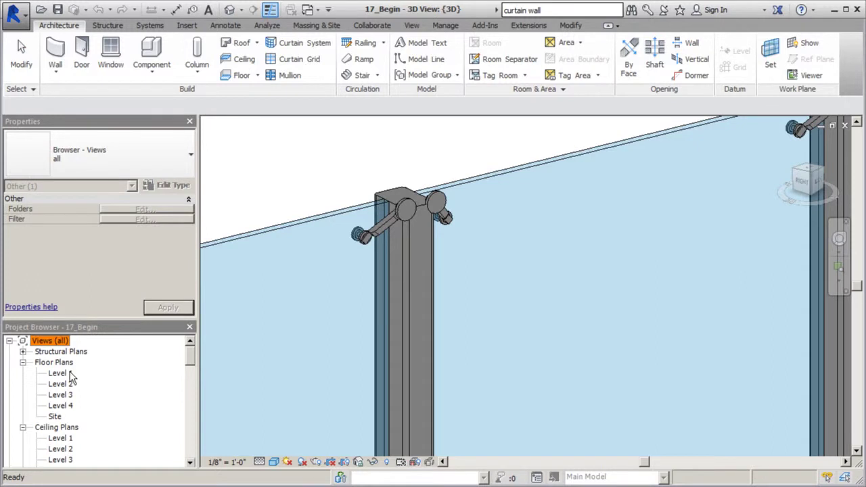
double_click(71, 376)
scroll(550, 359, "up", 6)
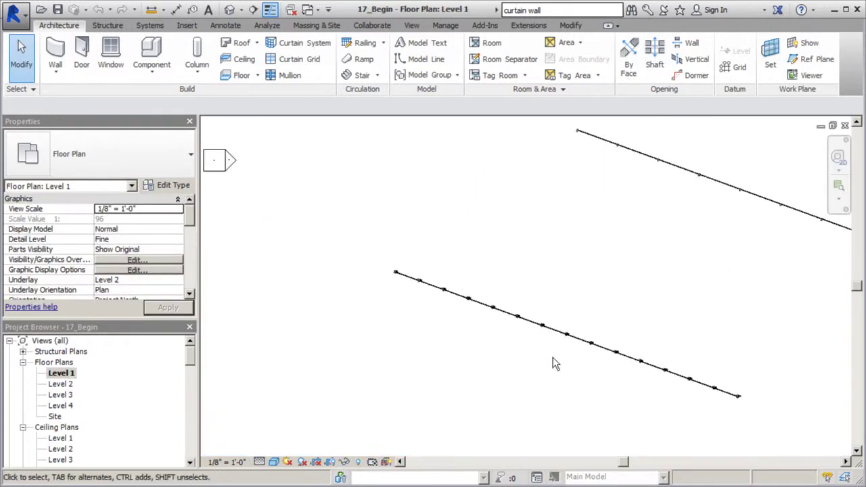
scroll(572, 336, "up", 3)
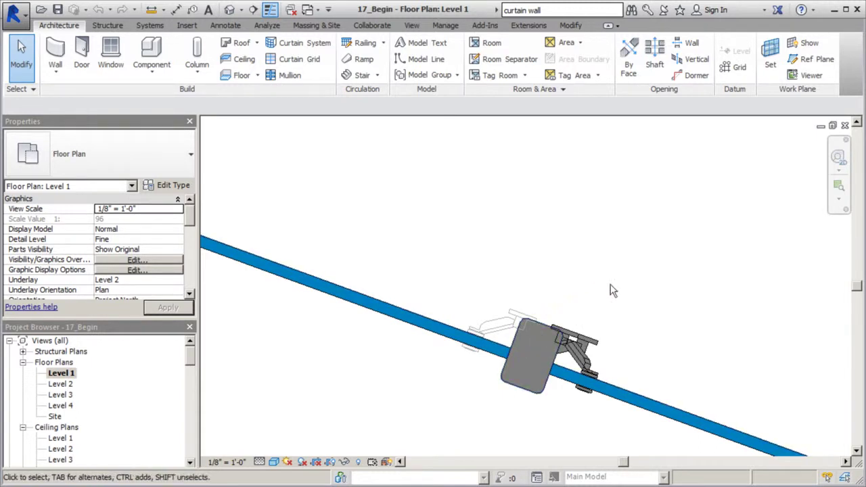
scroll(398, 318, "down", 2)
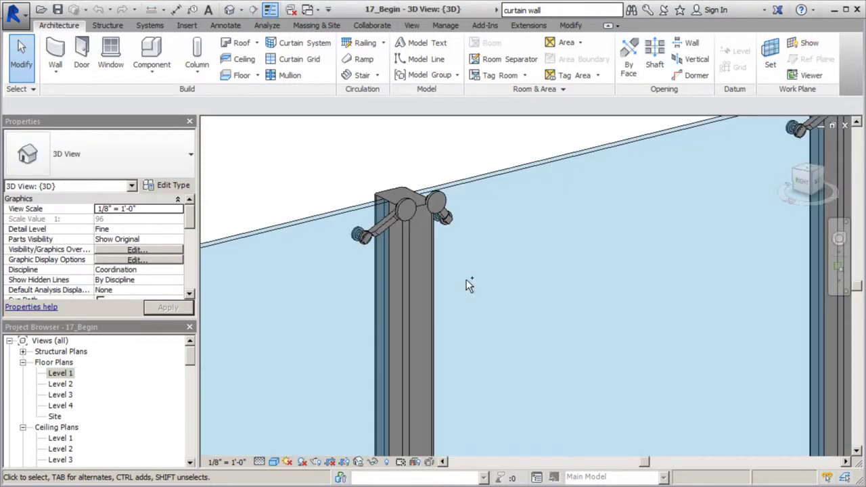
Open the Glass Panel With Steel Spider Clips family and start editing the glass extrusion's sketch
double_click(466, 280)
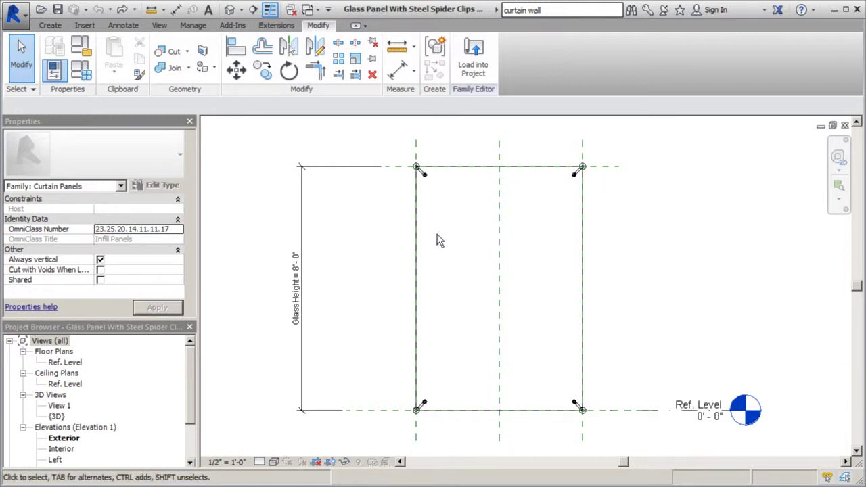
left_click(267, 54)
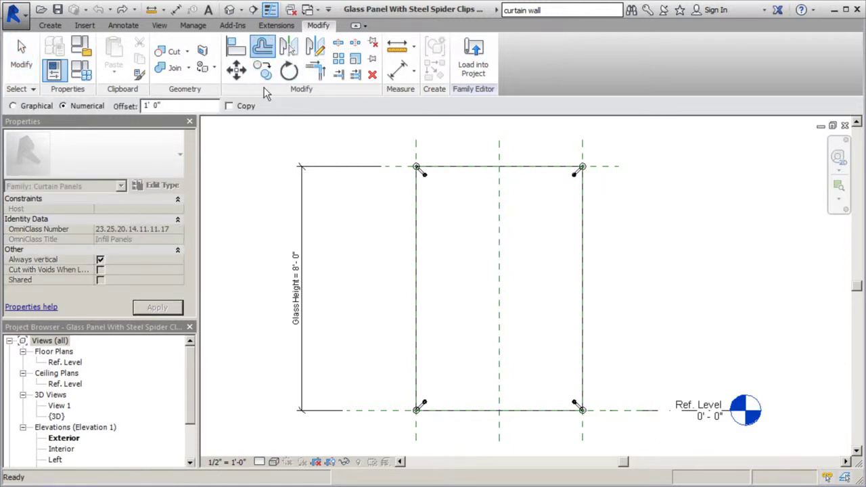
key("Escape")
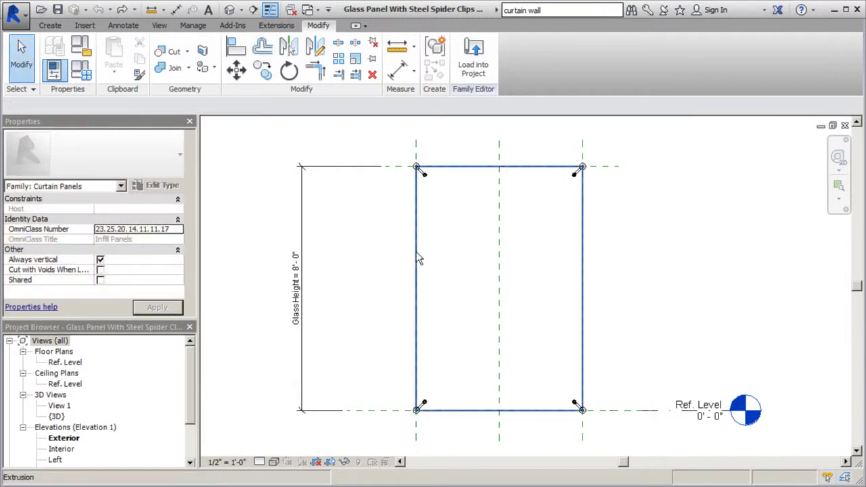
left_click(418, 259)
left_click(472, 57)
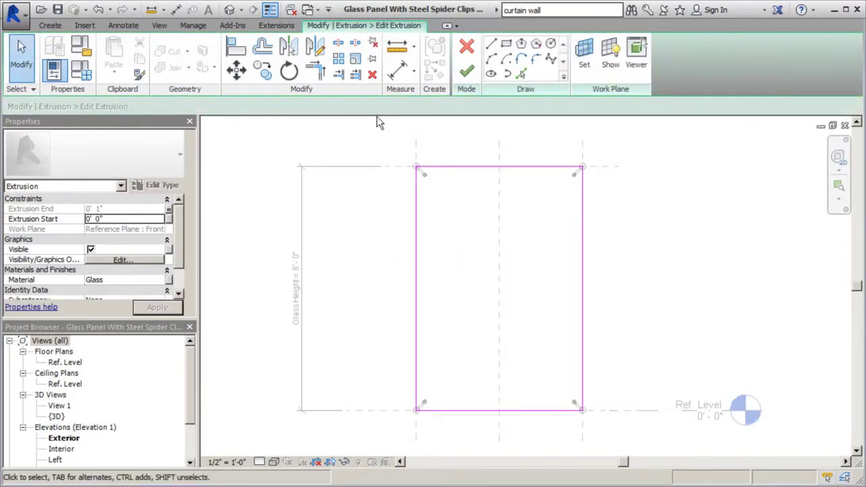
Offset the left edge of the glass sketch 1' outward without copying, removing the constraints that block it
left_click(263, 47)
left_click_drag(312, 106, 294, 111)
type("1")
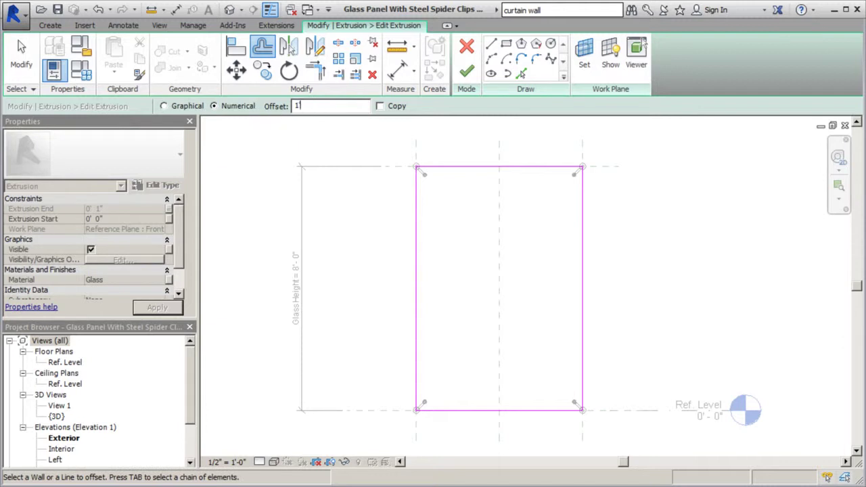
key("Return")
left_click(416, 264)
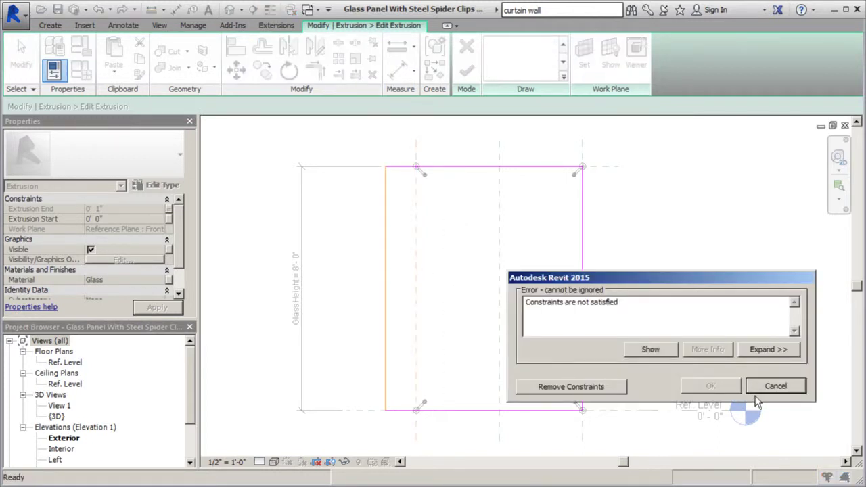
left_click(587, 387)
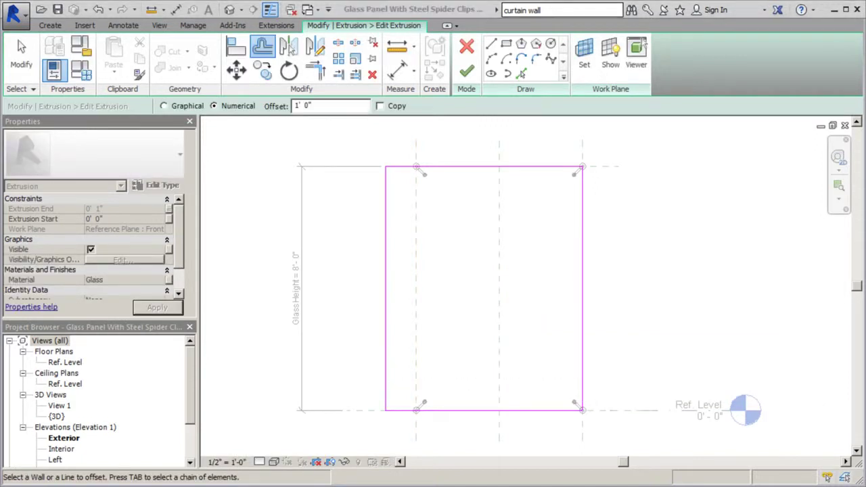
Offset the right edge of the glass sketch 1' outward, removing its constraints, and finish the extrusion sketch
left_click(589, 299)
left_click(611, 386)
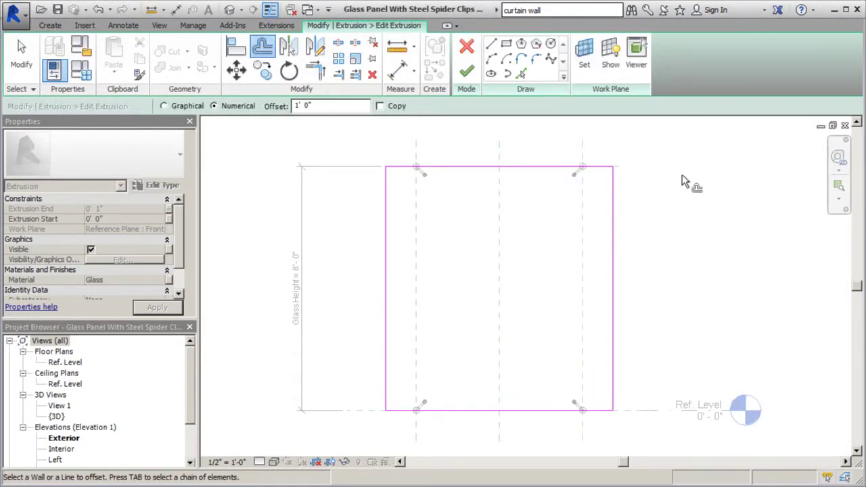
left_click(466, 71)
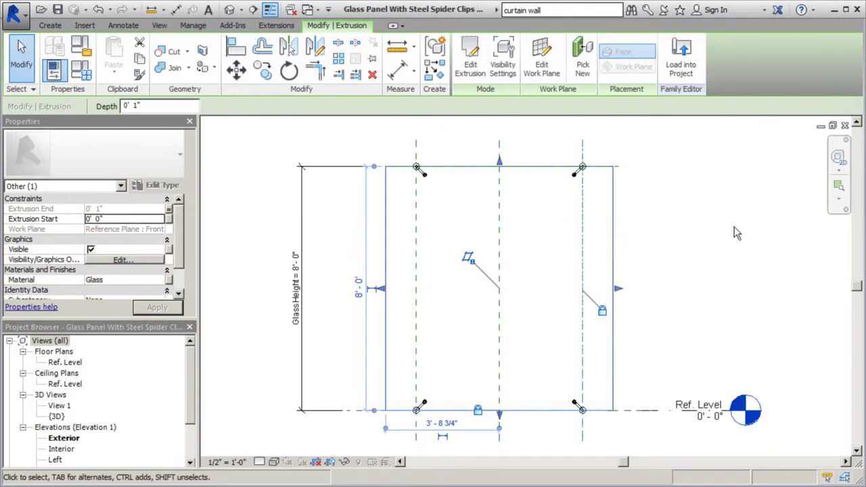
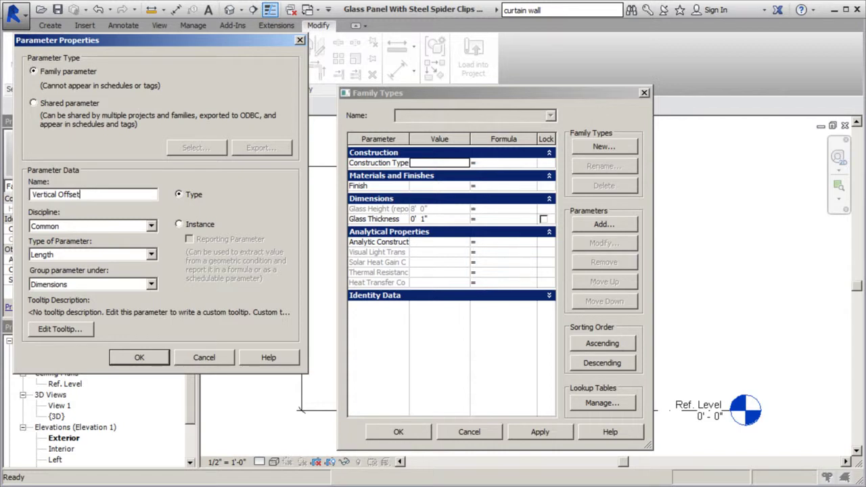
Add a Length type parameter named Vertical Offset under Dimensions to the panel family and accept the family types
left_click(130, 357)
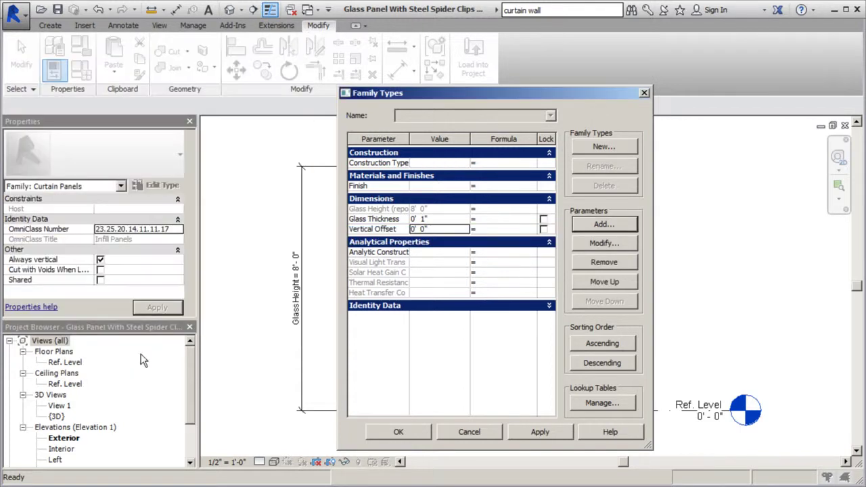
left_click(398, 433)
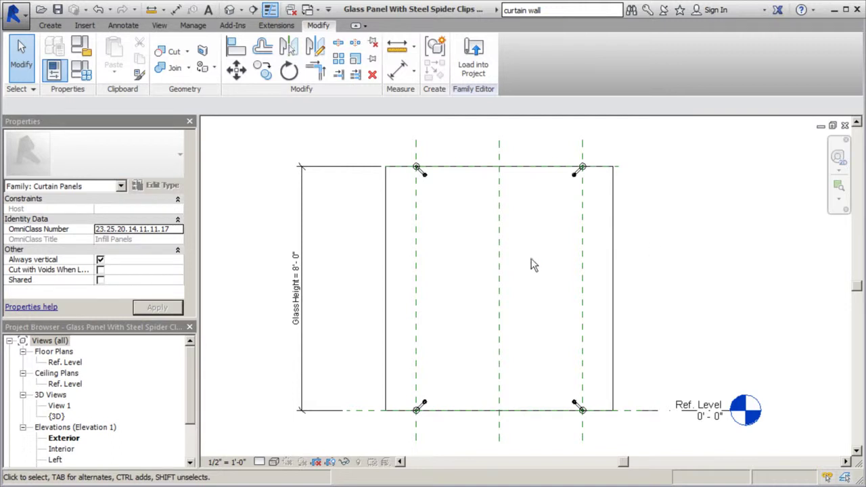
Align the upper-left spider clip to the glass panel's left edge, removing the blocking constraints, and lock the alignment
left_click(237, 46)
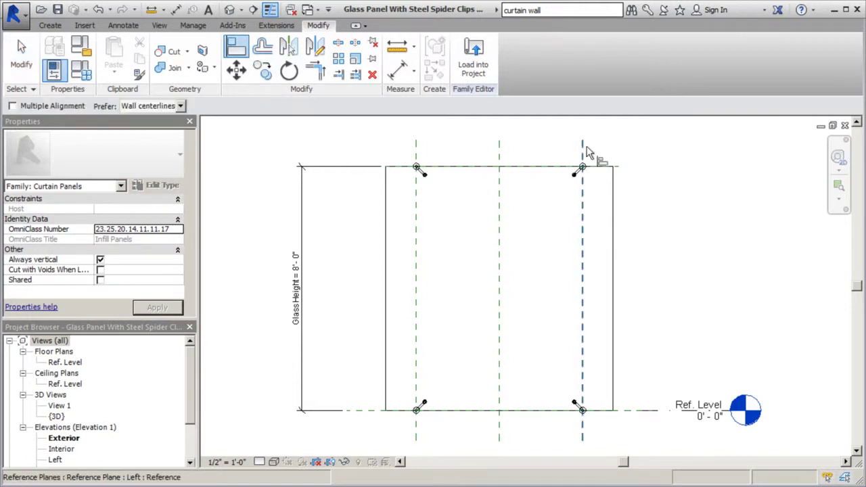
scroll(582, 145, "up", 2)
scroll(209, 197, "up", 2)
left_click(333, 177)
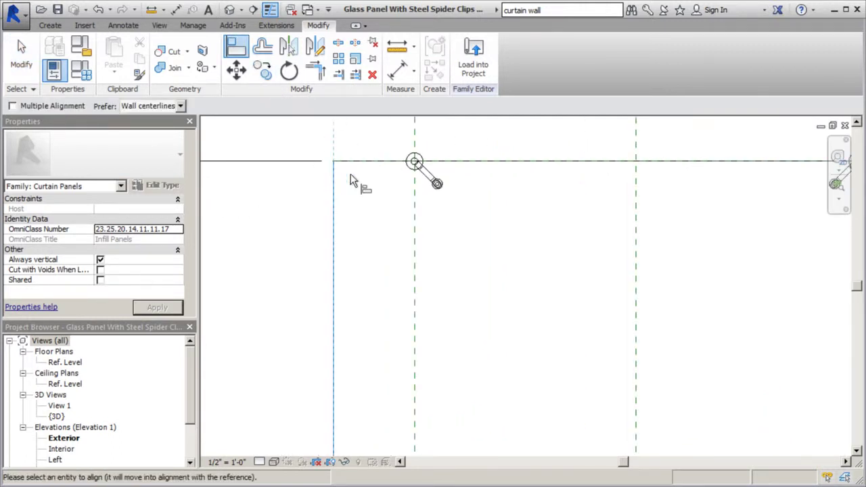
left_click(415, 176)
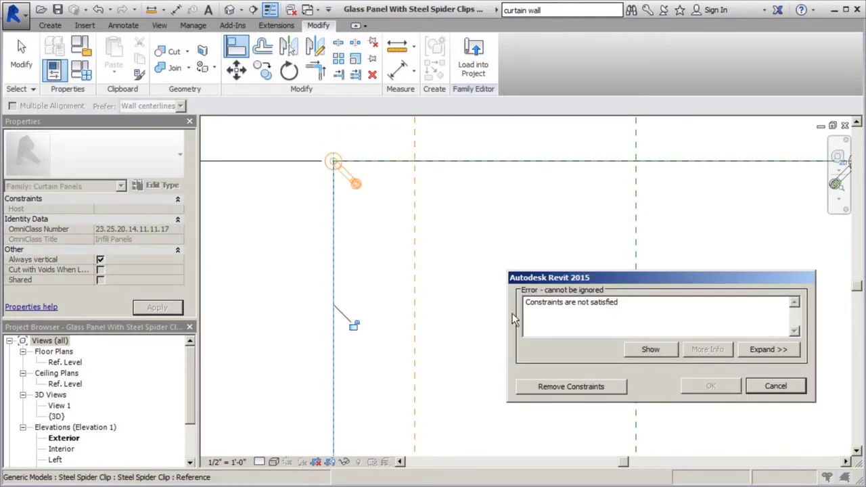
left_click(561, 392)
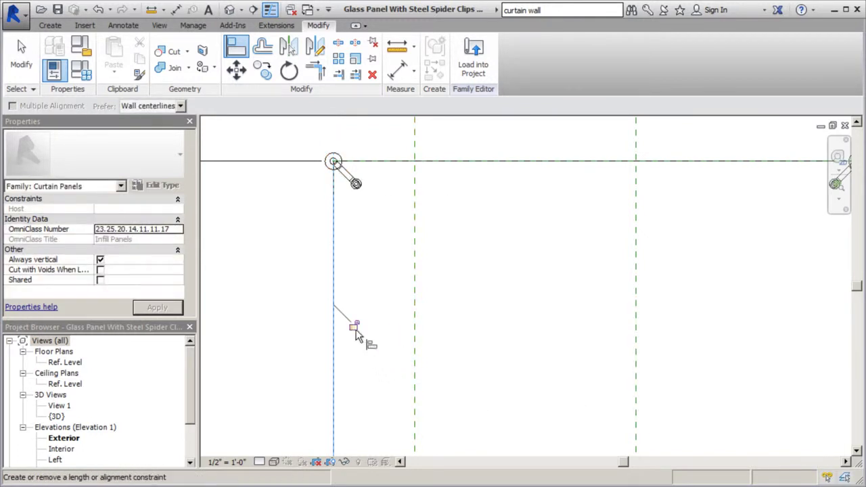
Align the lower-left spider clip to the glass panel's left edge and lock the alignment
scroll(366, 243, "down", 4)
scroll(358, 328, "up", 3)
scroll(349, 395, "up", 2)
left_click(366, 295)
left_click(416, 299)
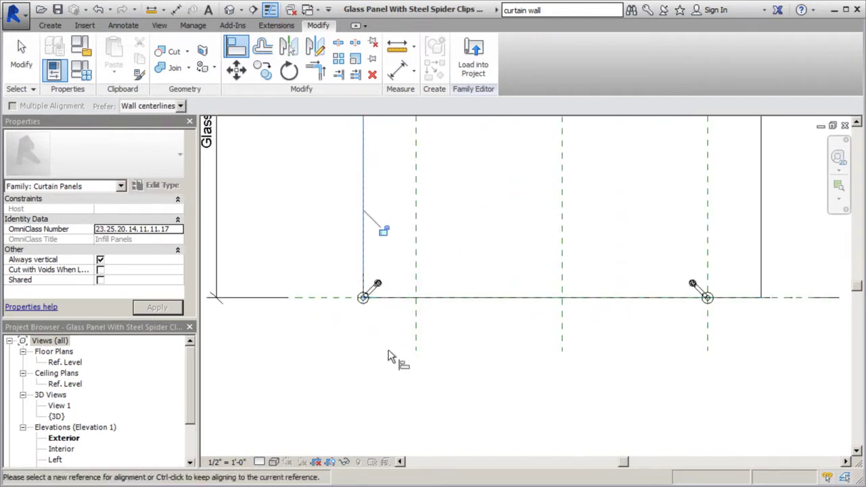
scroll(337, 361, "down", 2)
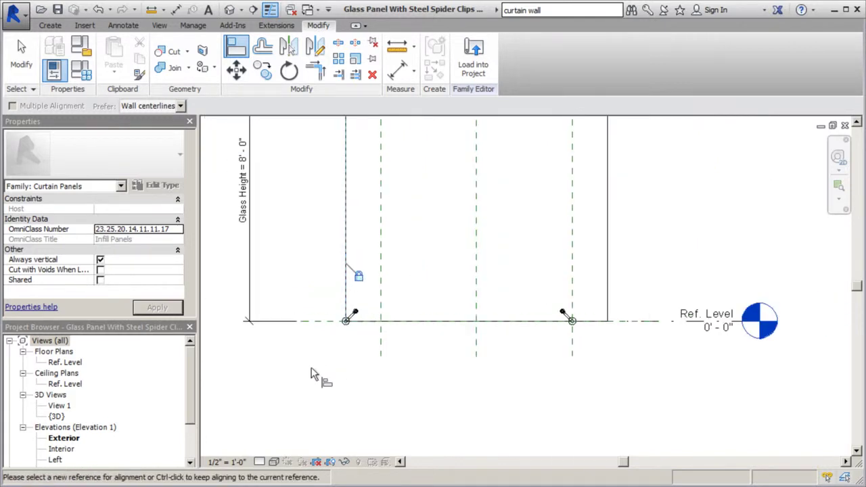
Align the upper-right spider clip to the glass panel's right edge, removing the blocking constraints, and lock the alignment
scroll(475, 353, "down", 2)
scroll(467, 177, "up", 4)
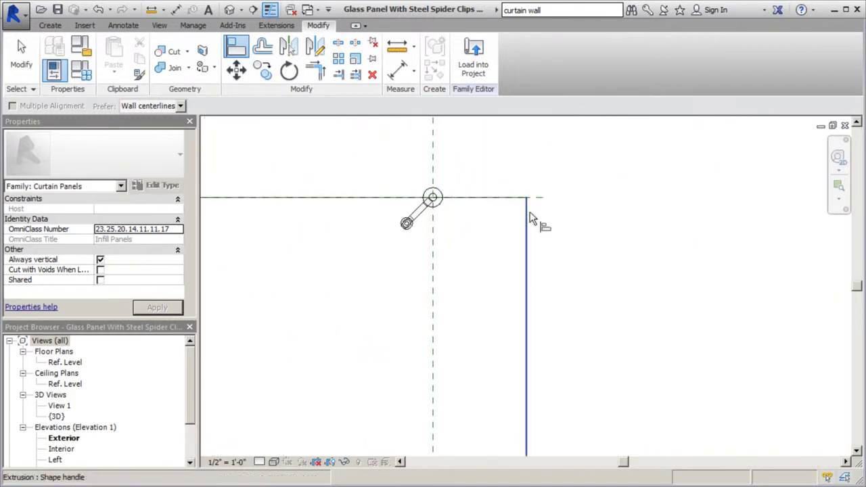
left_click(527, 212)
left_click(439, 199)
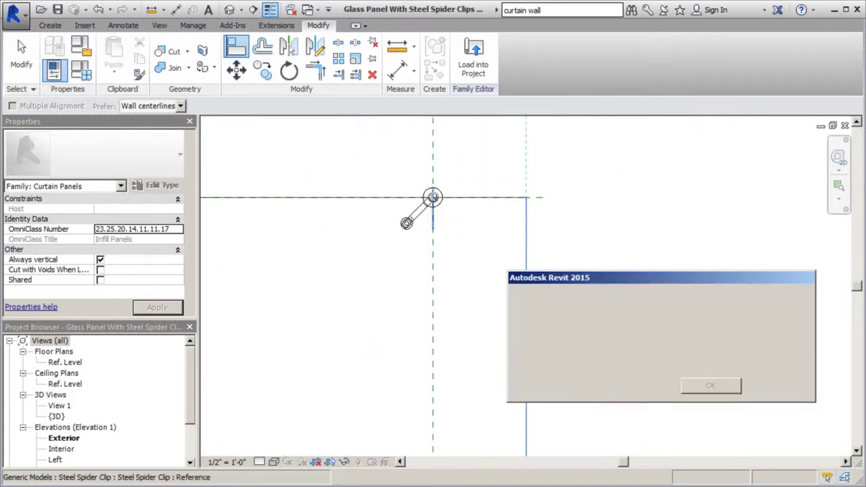
left_click(566, 384)
scroll(555, 311, "down", 2)
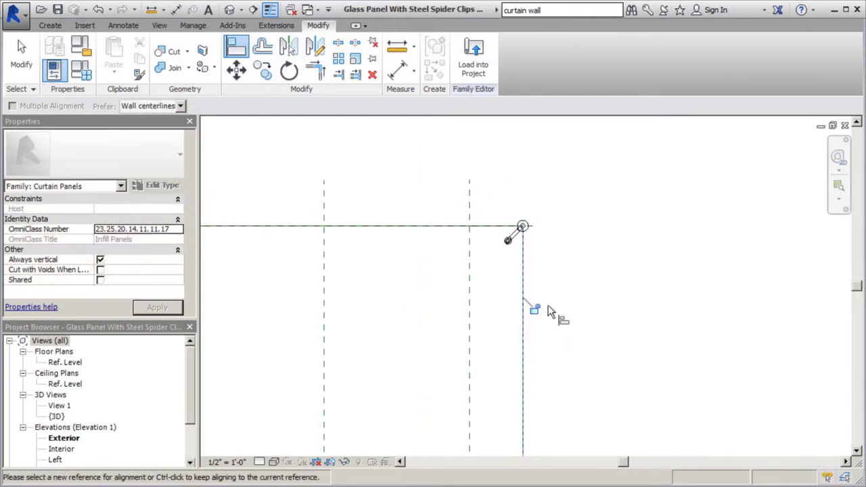
Align the lower-right spider clip to the glass panel's right edge, removing the blocking constraints, lock it, and finish aligning
scroll(470, 174, "down", 2)
scroll(477, 271, "down", 1)
scroll(483, 342, "up", 3)
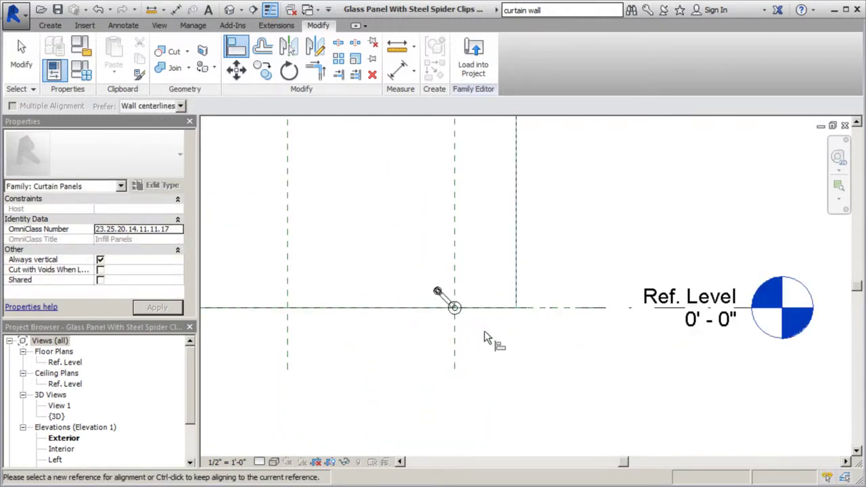
left_click(517, 295)
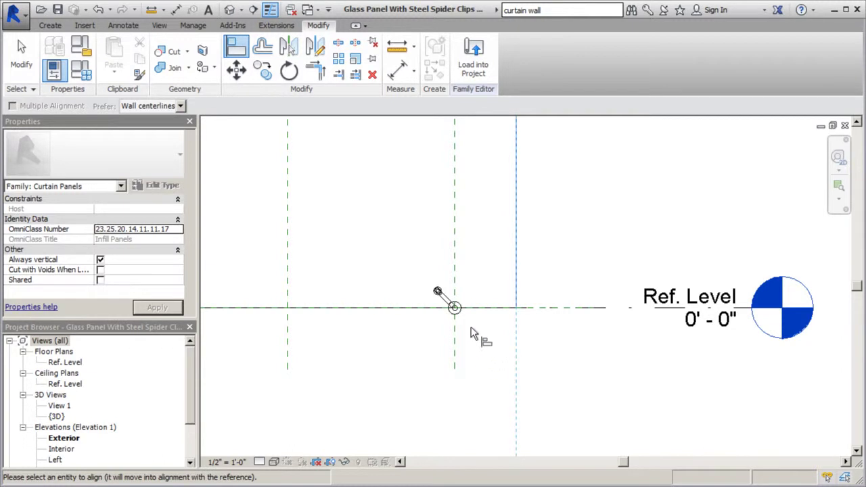
left_click(454, 308)
left_click(564, 384)
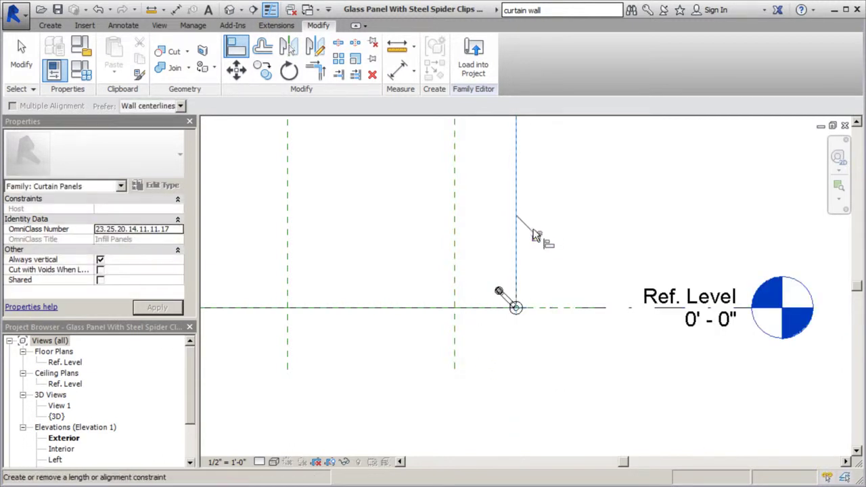
scroll(517, 342, "down", 4)
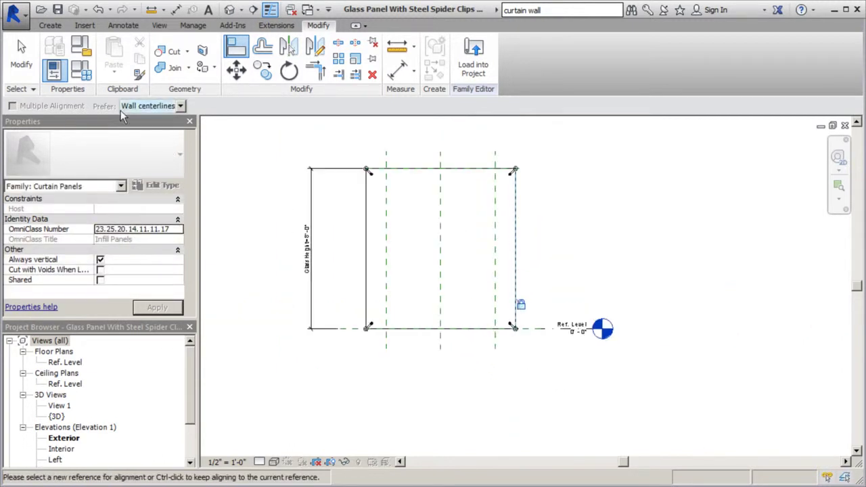
left_click(27, 68)
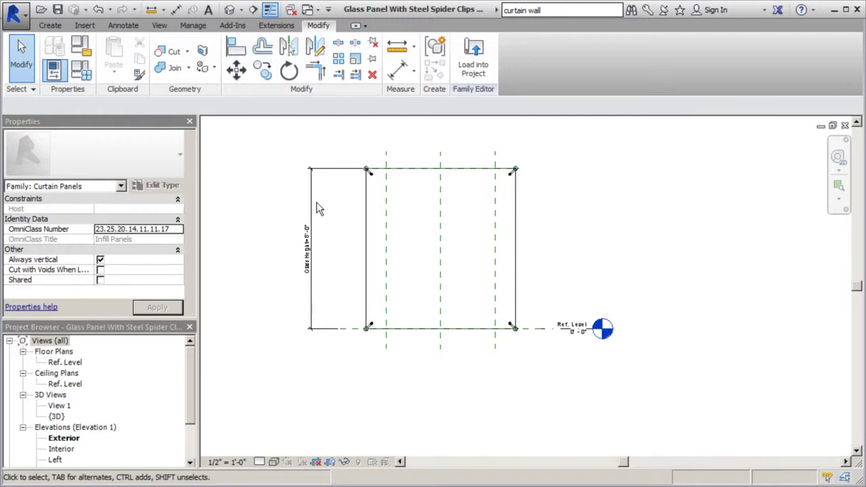
Add an aligned dimension below the panel between the glass's left edge and the left reference plane
left_click(397, 70)
scroll(357, 341, "up", 4)
left_click(386, 278)
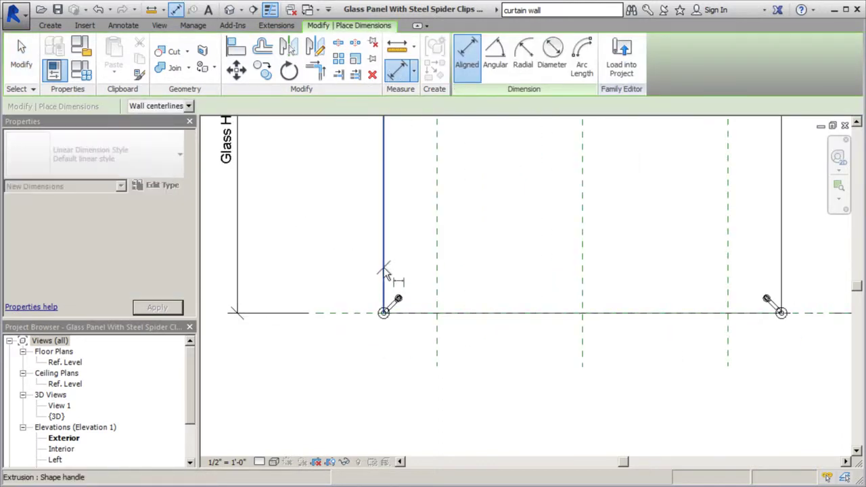
scroll(433, 281, "down", 2)
left_click(427, 300)
left_click(416, 372)
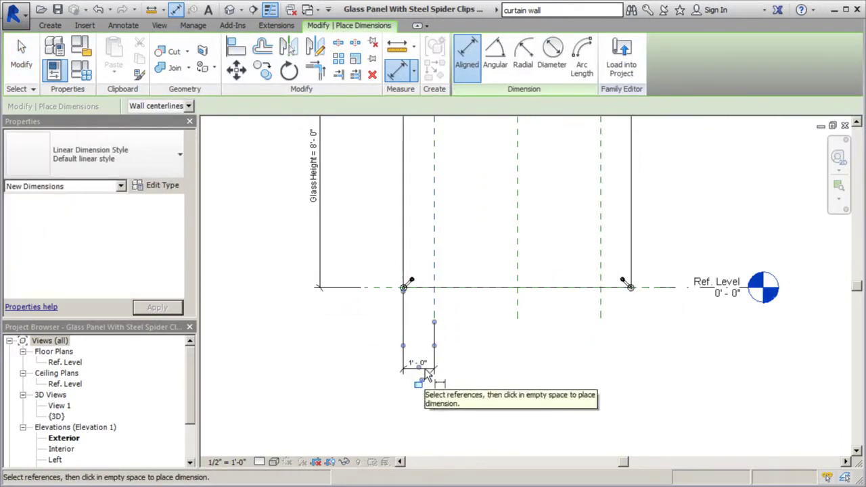
Add a matching aligned dimension between the glass's right edge and the right reference plane, and finish dimensioning
left_click(631, 265)
left_click(600, 259)
left_click(601, 374)
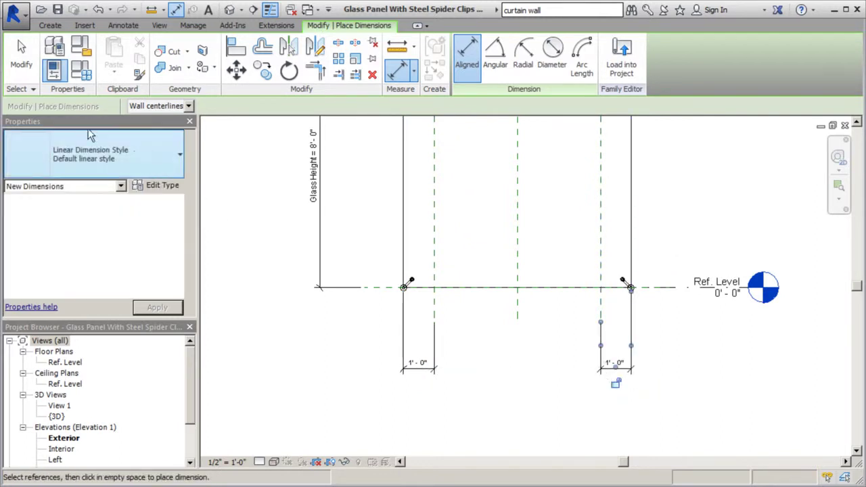
left_click(21, 58)
Label both new edge offset dimensions with the Vertical Offset parameter and check its value in the family types
left_click(416, 374)
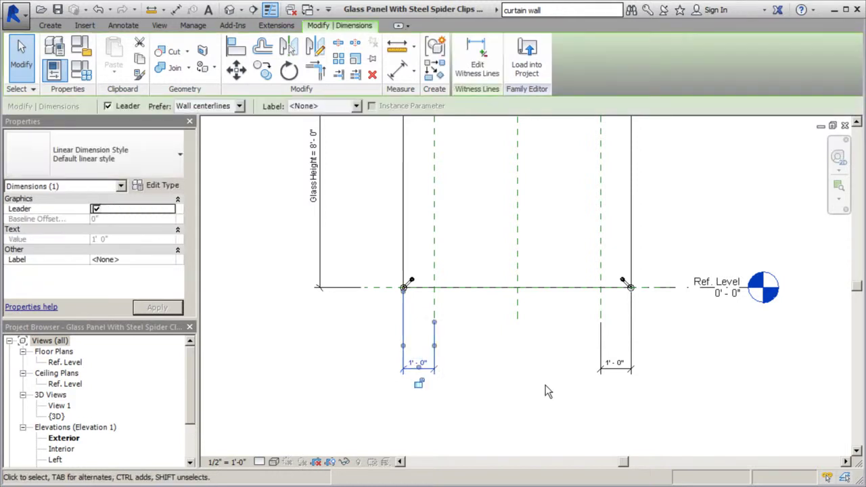
left_click(608, 374, "ctrl")
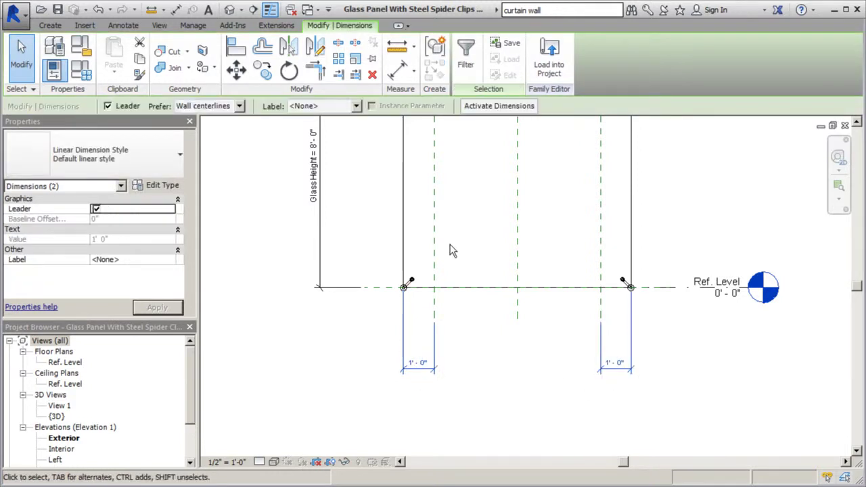
left_click(355, 106)
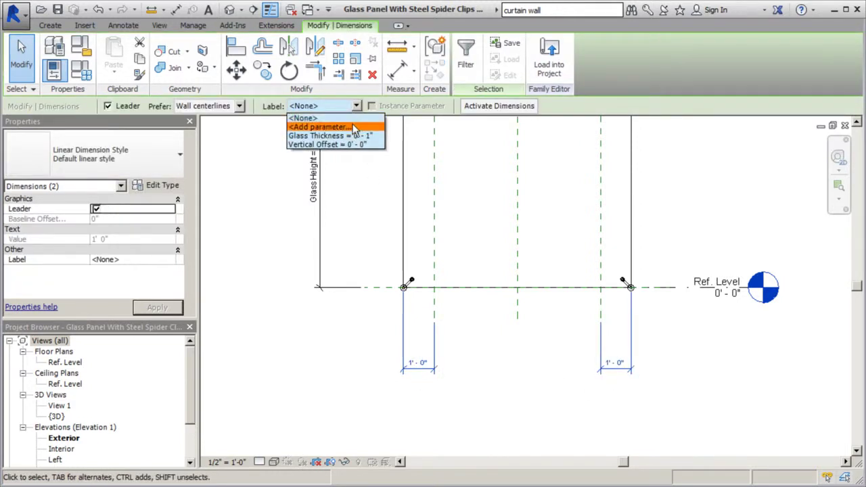
left_click(271, 209)
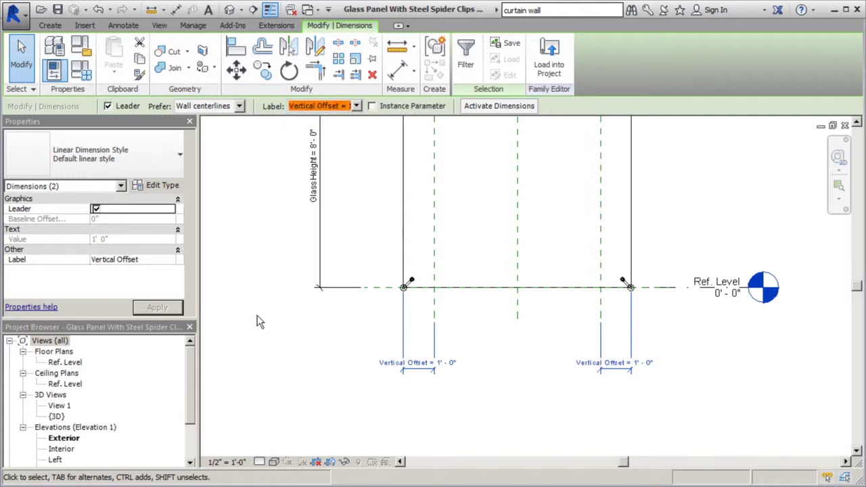
left_click(259, 341)
scroll(456, 410, "down", 1)
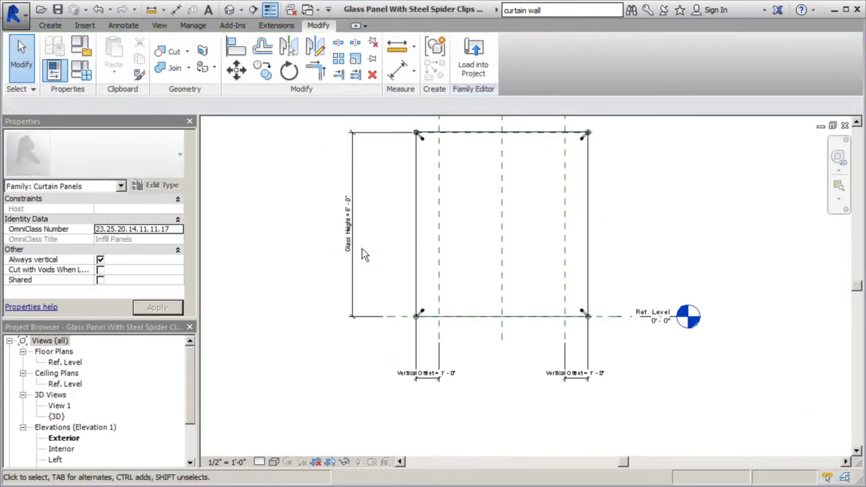
left_click(82, 71)
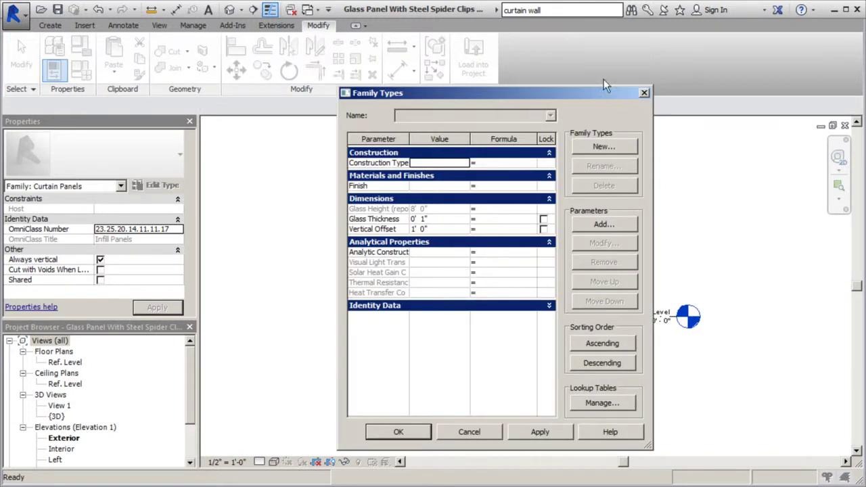
left_click(644, 94)
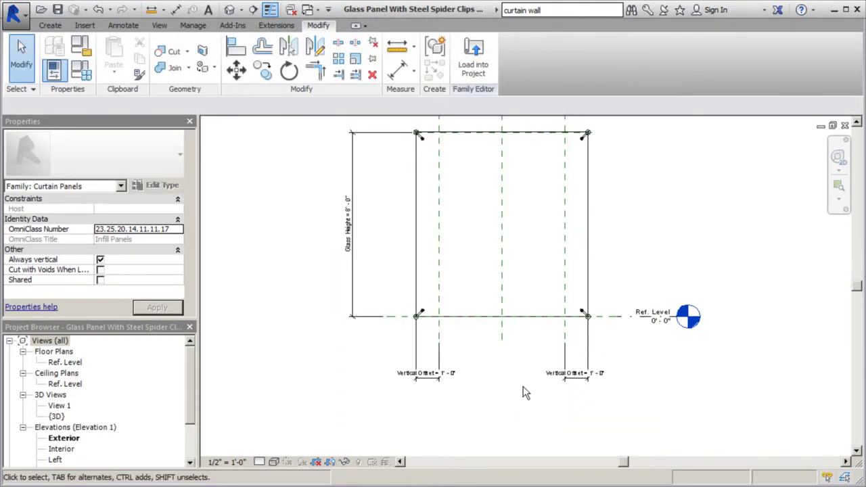
scroll(526, 333, "up", 2)
scroll(401, 438, "down", 2)
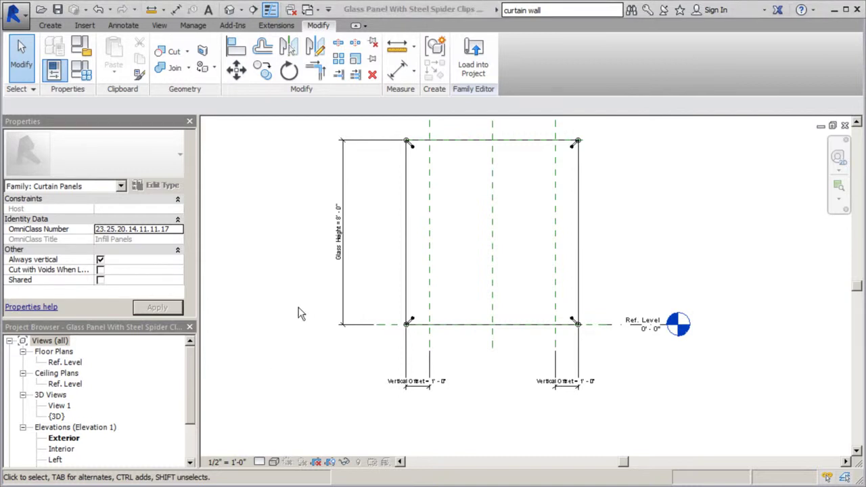
Save the panel family and load it into 17_Begin.rvt, overwriting the existing version and its parameter values
left_click(14, 14)
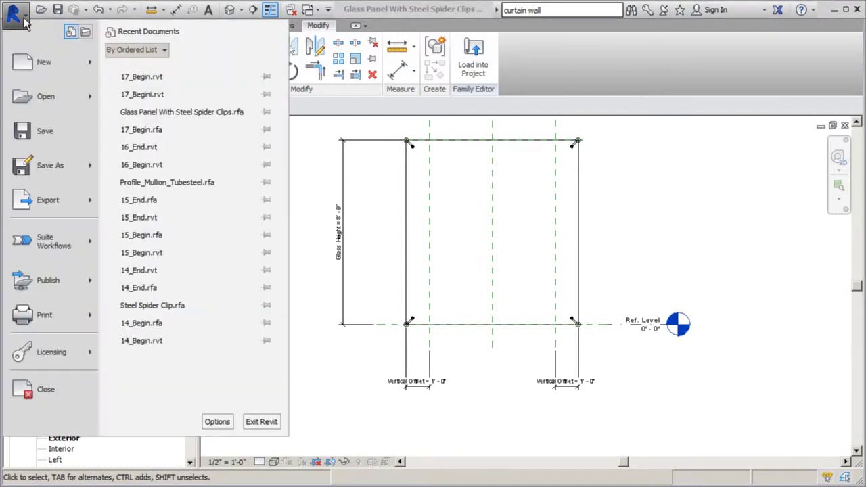
left_click(31, 134)
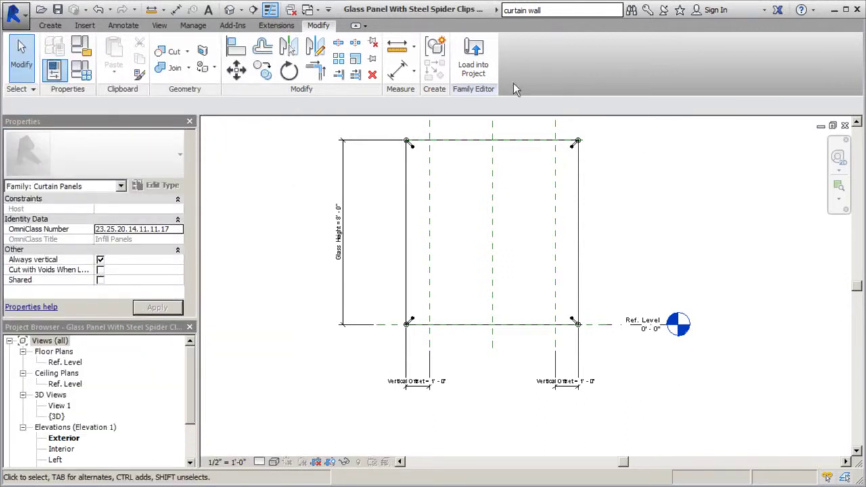
left_click(474, 68)
left_click(345, 175)
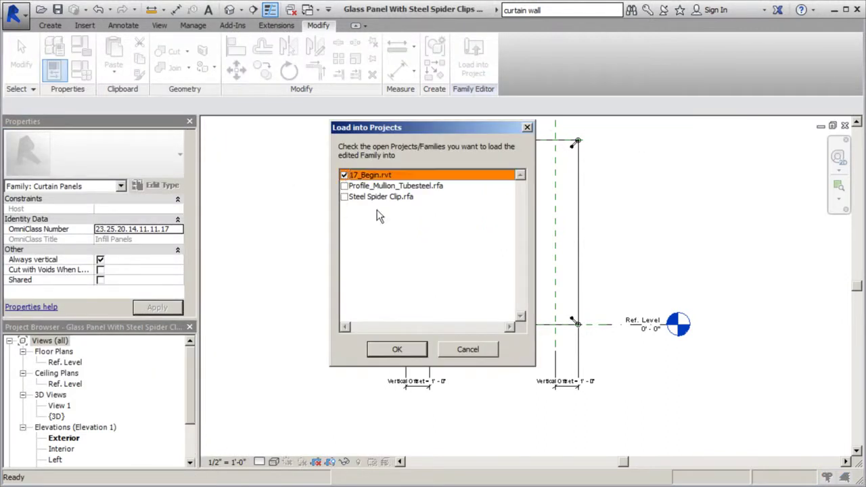
left_click(401, 352)
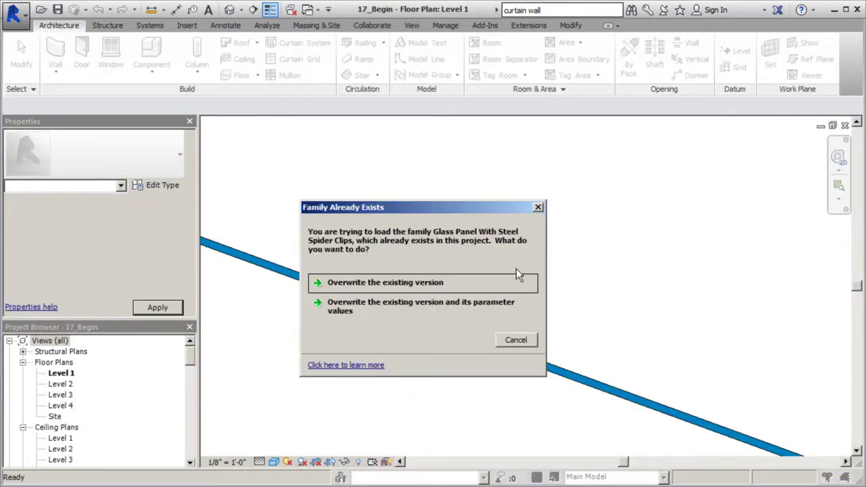
left_click(367, 308)
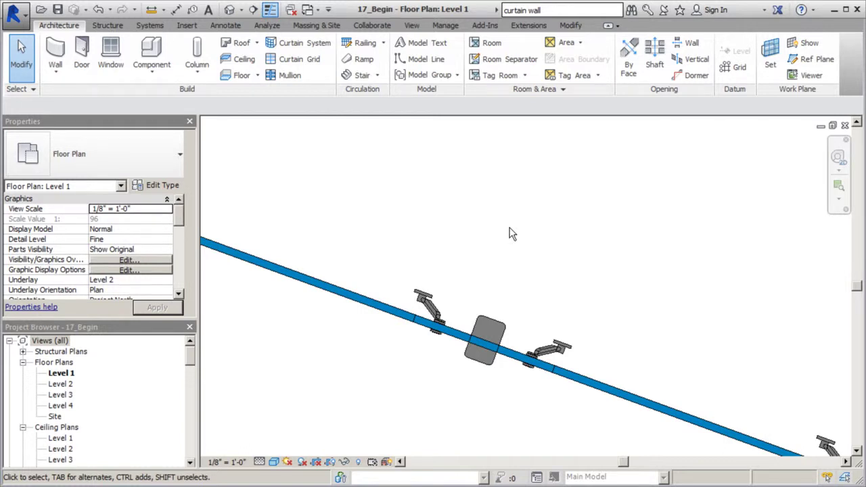
Set the Offset of the 4"x6" Steel rectangular mullion type to 6.25" and accept the type properties
left_click(502, 336)
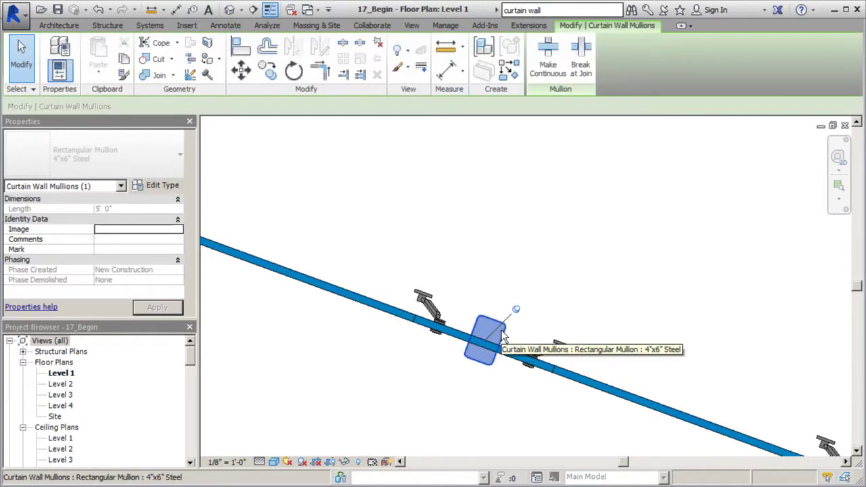
left_click(161, 185)
left_click(233, 161)
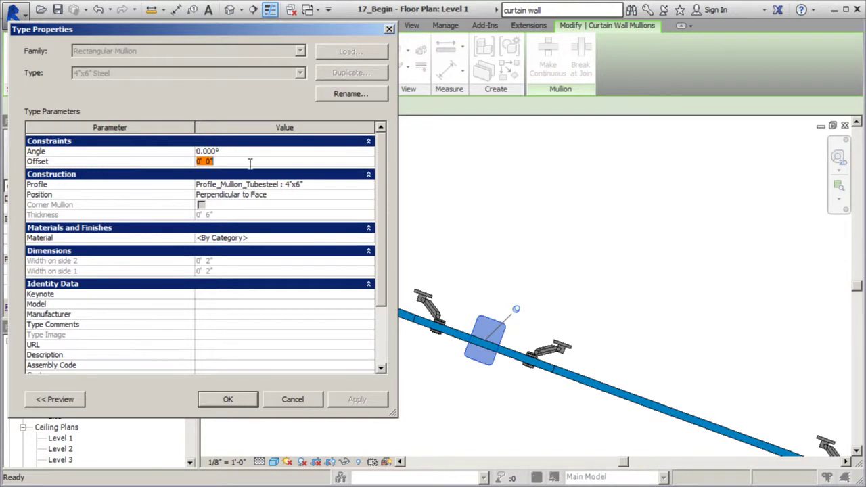
type("6.25")
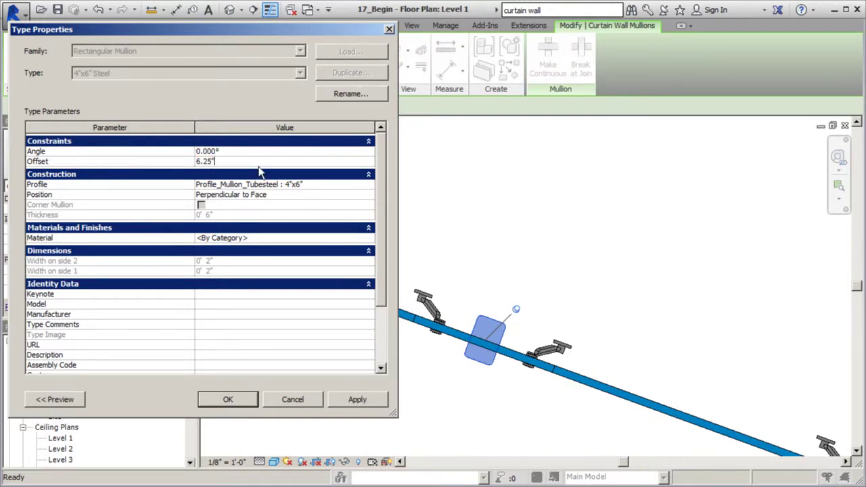
left_click(346, 405)
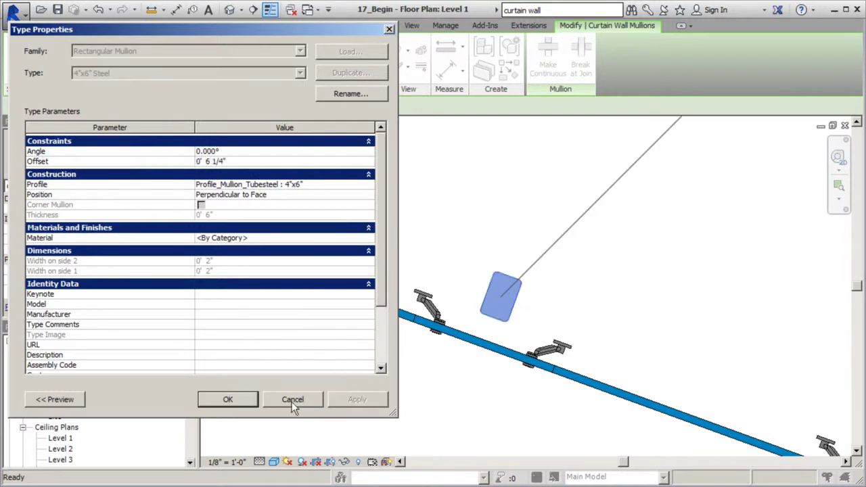
left_click(241, 398)
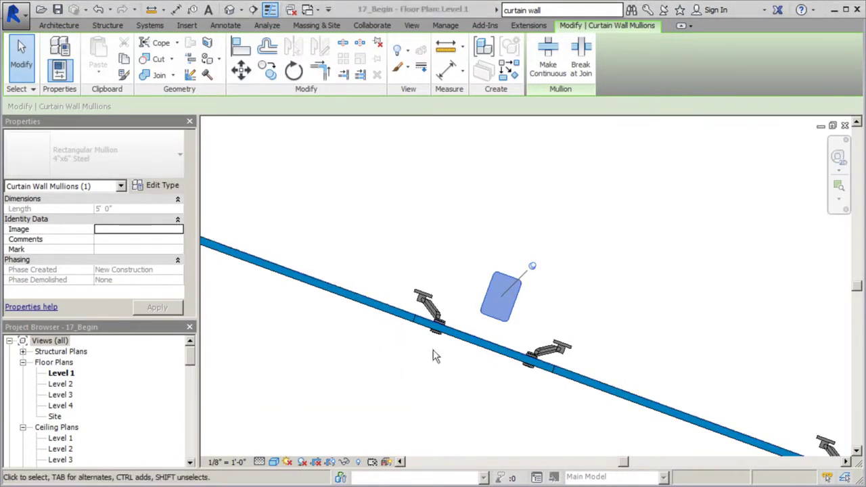
Set the Vertical Offset of the Glass Panel With Steel Spider Clips type to 2" and accept the type properties
left_click(427, 213)
mouse_move(195, 363)
left_mouse_down()
mouse_move(195, 406)
mouse_move(207, 414)
mouse_move(210, 443)
mouse_move(212, 404)
left_mouse_up()
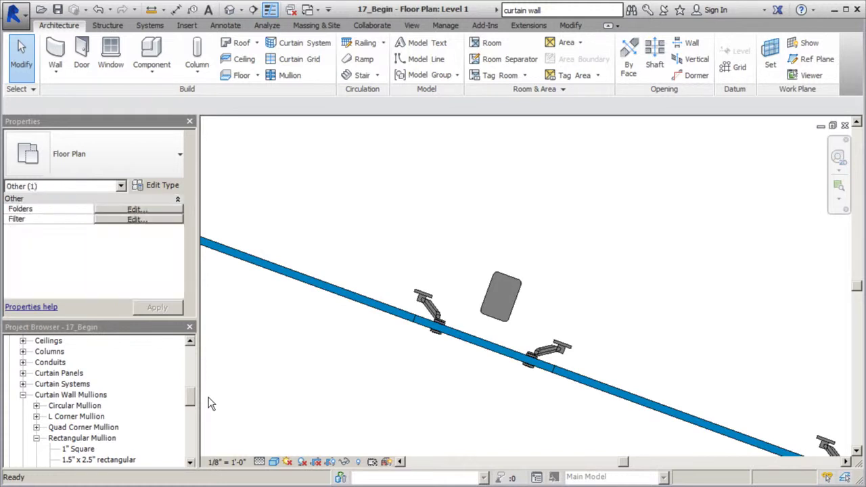
left_click(23, 374)
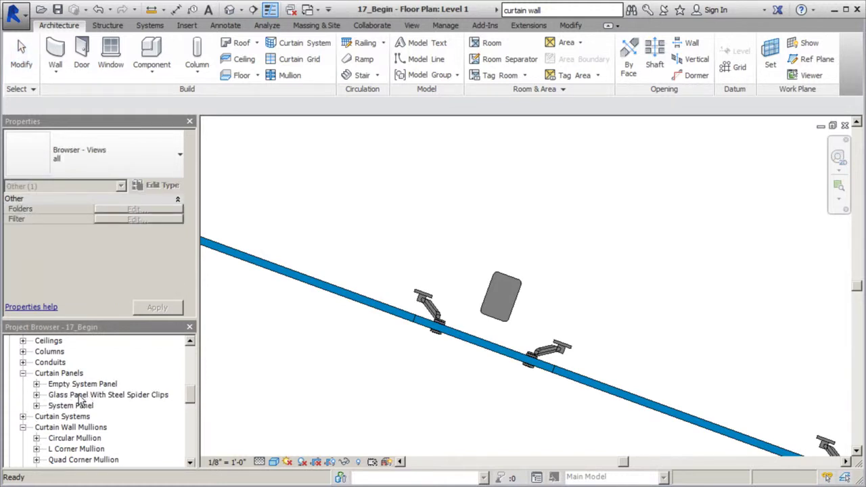
left_click(37, 395)
left_click(95, 405)
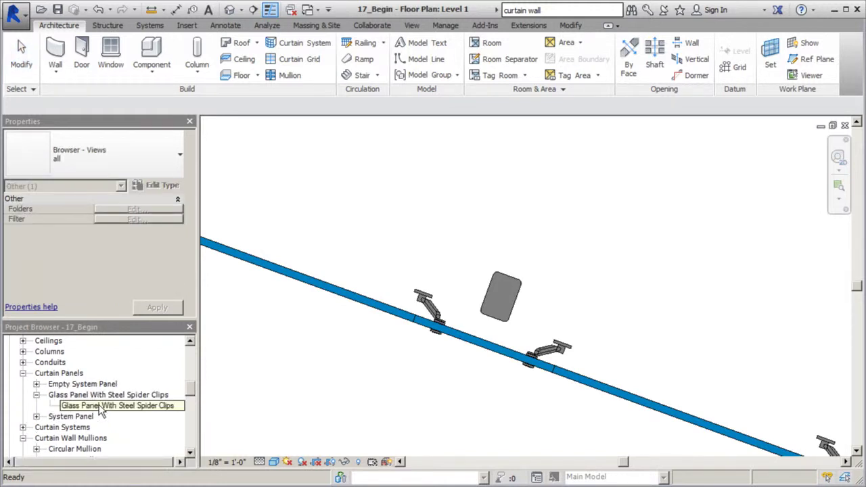
right_click(99, 405)
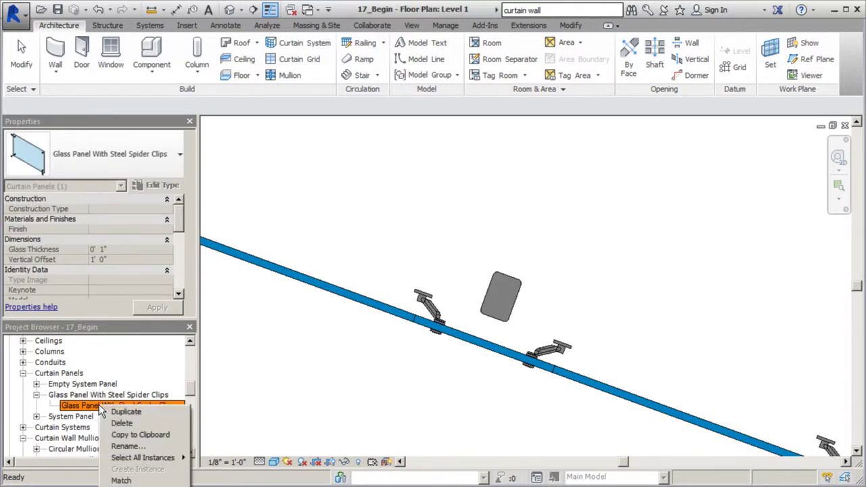
left_click(128, 485)
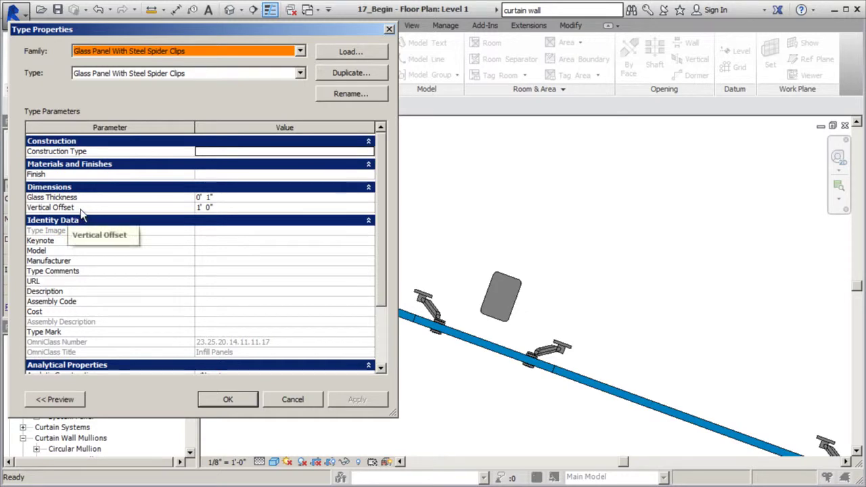
left_click(228, 207)
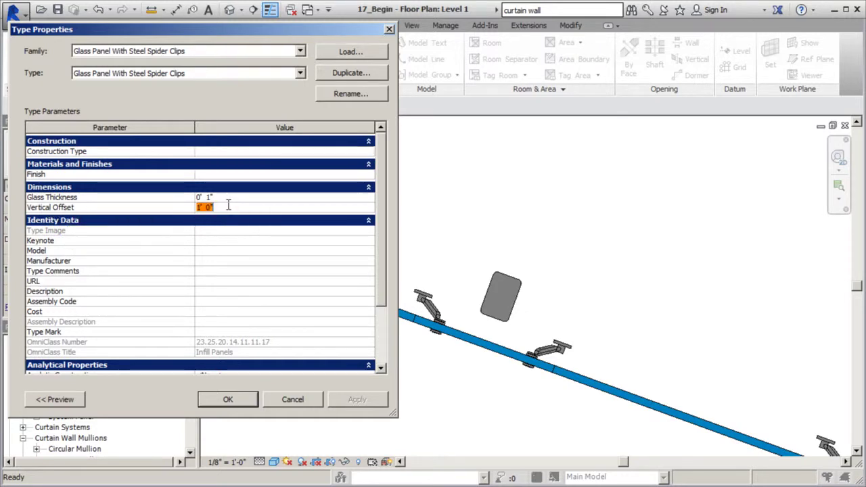
type("2'")
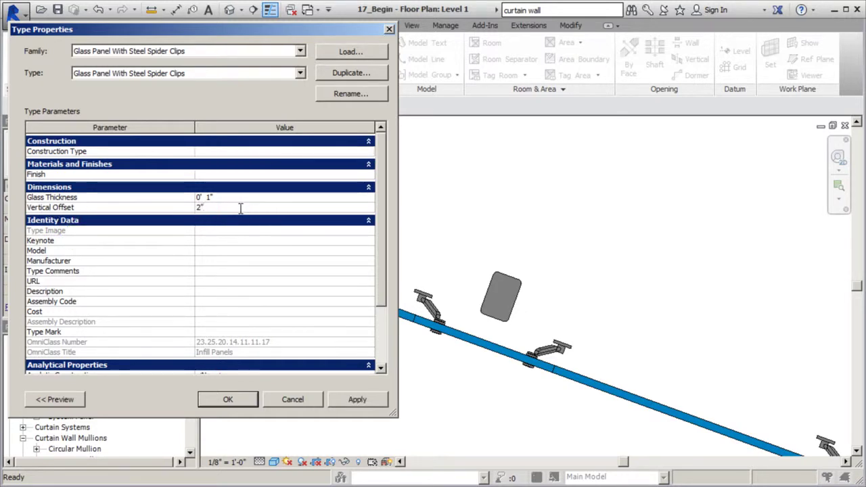
left_click(357, 399)
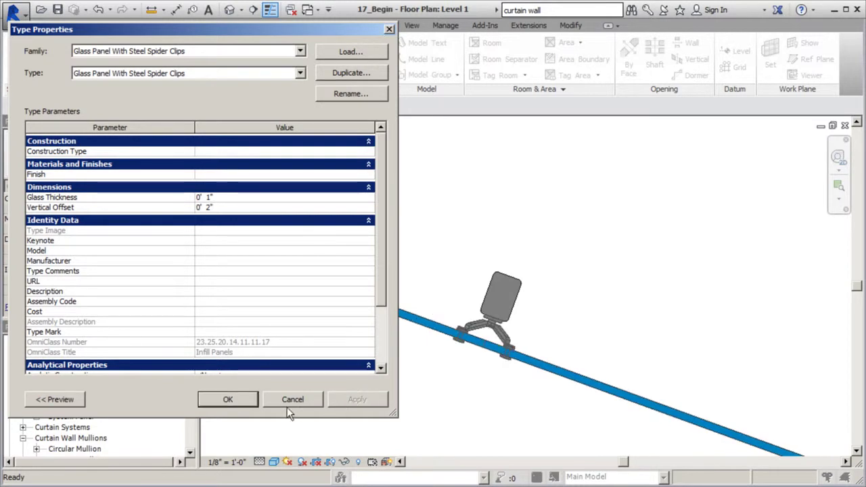
left_click(230, 399)
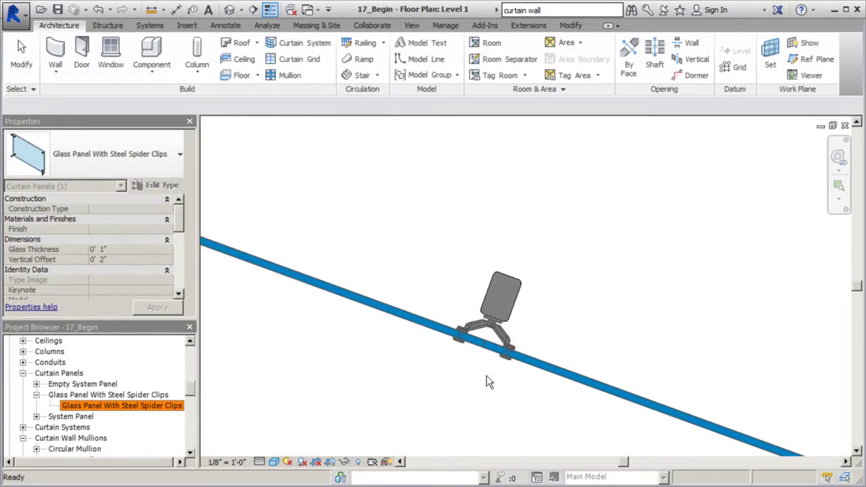
Inspect how the spider clips meet the steel mullion in plan, and view the whole curtain wall in the default 3D view
left_click(367, 197)
scroll(472, 356, "up", 2)
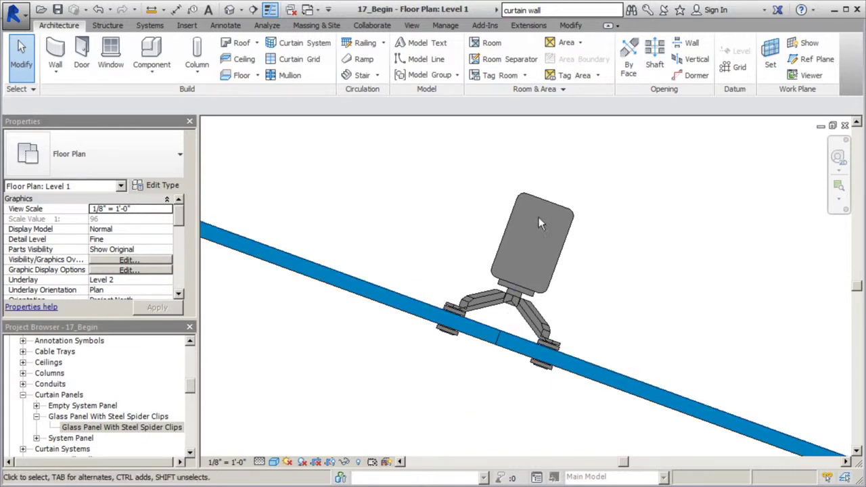
left_click(229, 11)
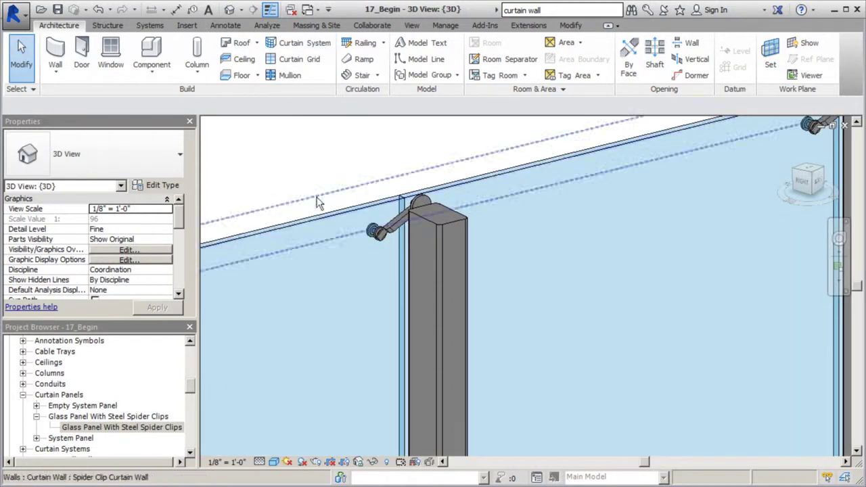
scroll(474, 176, "down", 4)
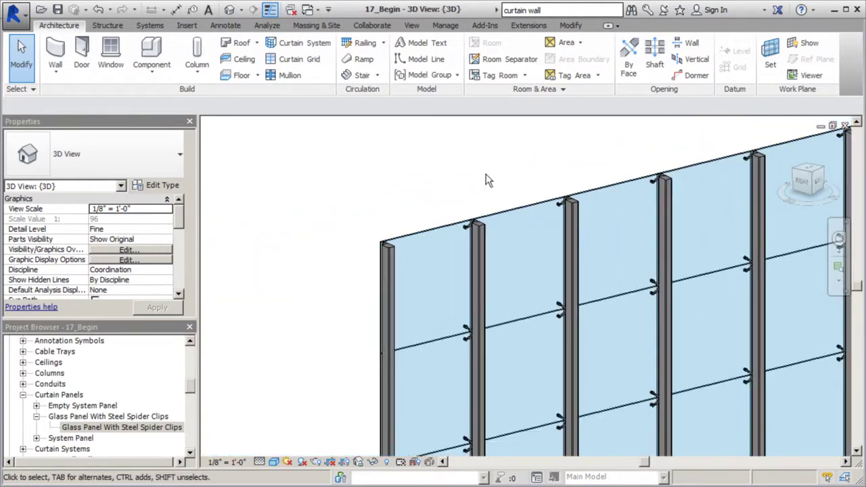
middle_click_drag(492, 176, 748, 411, "shift")
scroll(490, 353, "down", 4)
scroll(625, 205, "down", 3)
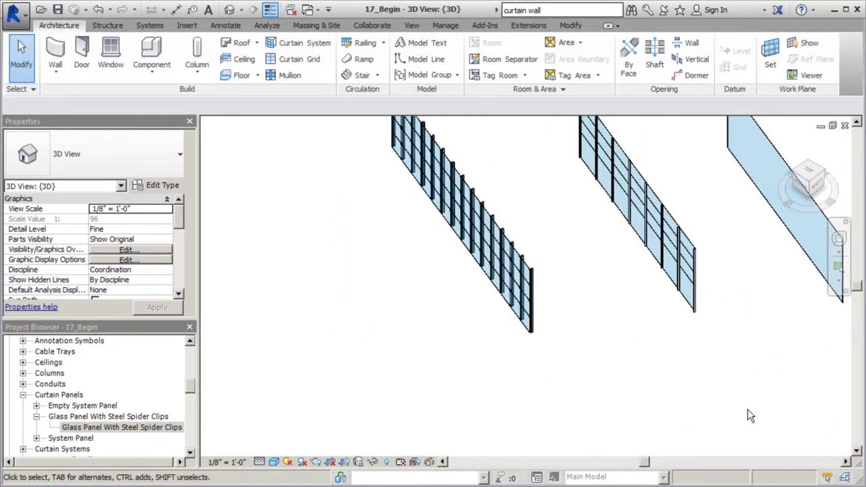
scroll(550, 252, "up", 2)
scroll(550, 251, "up", 3)
scroll(464, 381, "down", 4)
middle_click_drag(464, 381, 516, 344, "shift")
scroll(552, 237, "up", 5)
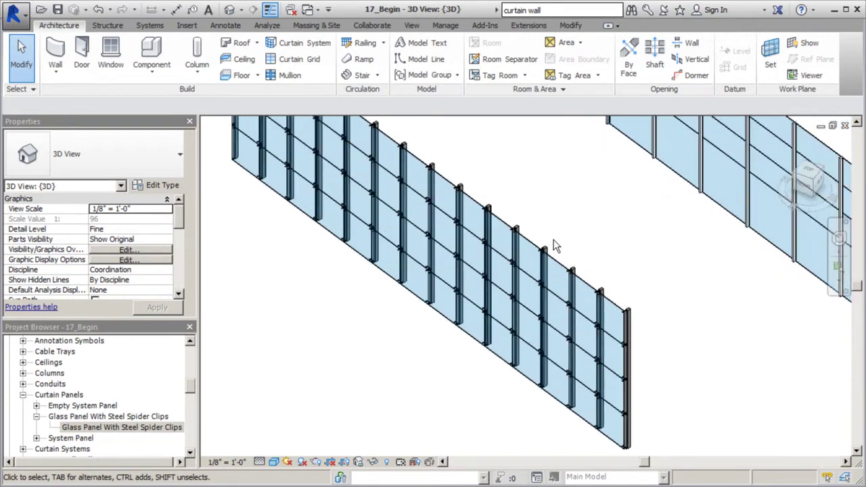
scroll(550, 230, "up", 3)
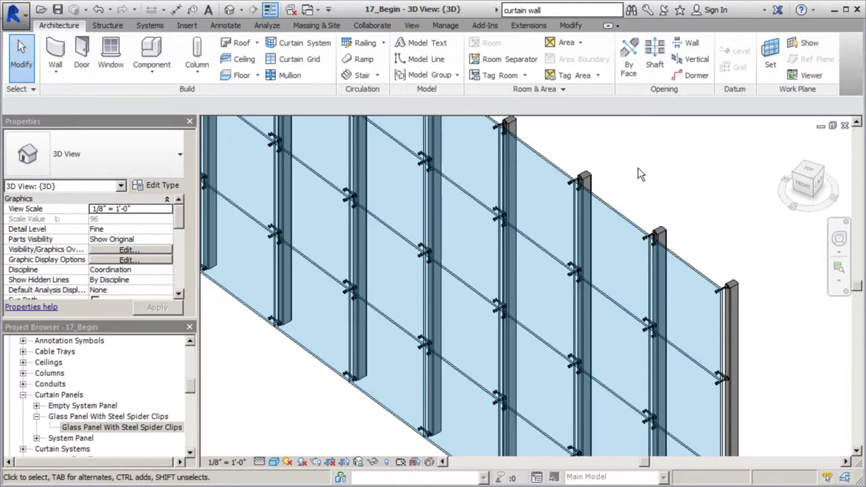
Examine the spider clips and glass joints along the wall's end mullion and lower panels up close
scroll(330, 391, "down", 1)
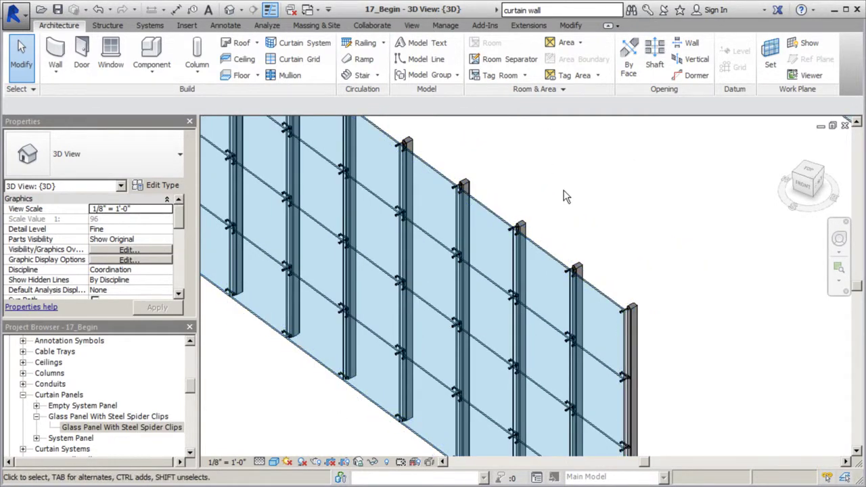
scroll(565, 196, "down", 1)
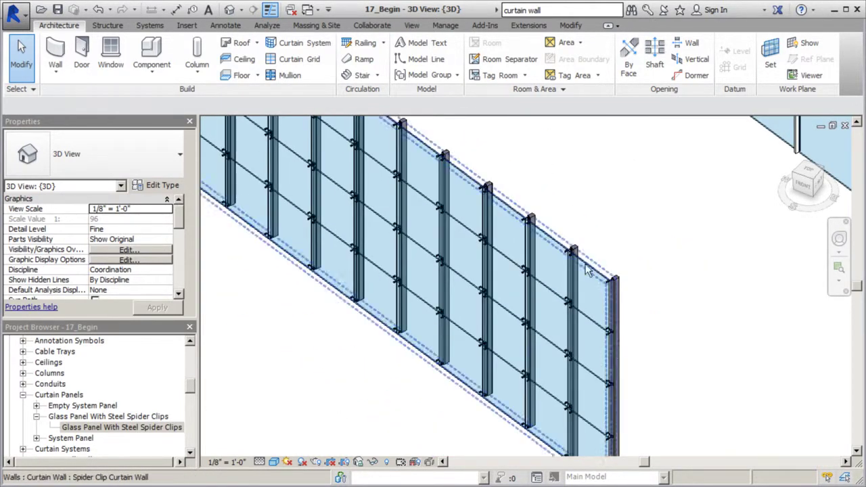
scroll(565, 244, "down", 1)
scroll(595, 379, "up", 5)
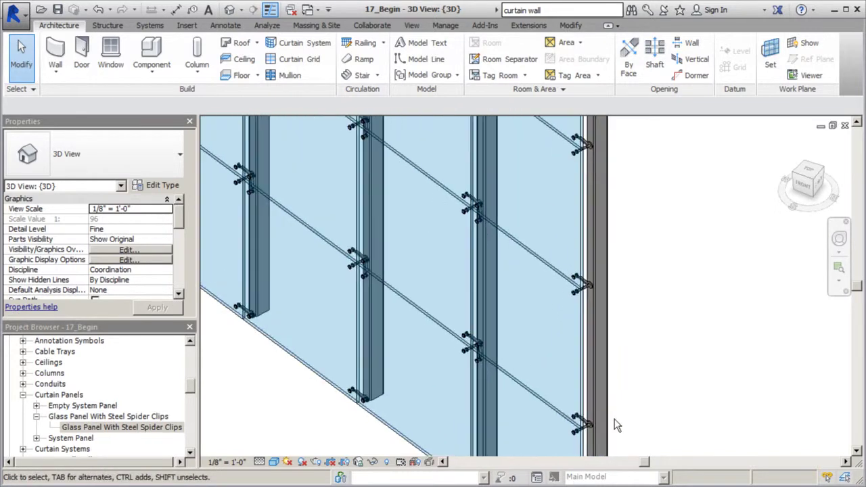
scroll(617, 425, "up", 1)
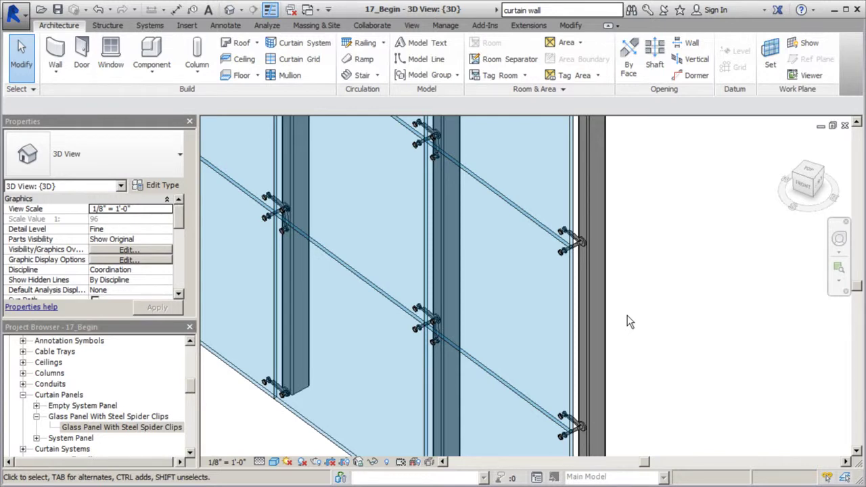
scroll(609, 325, "down", 2)
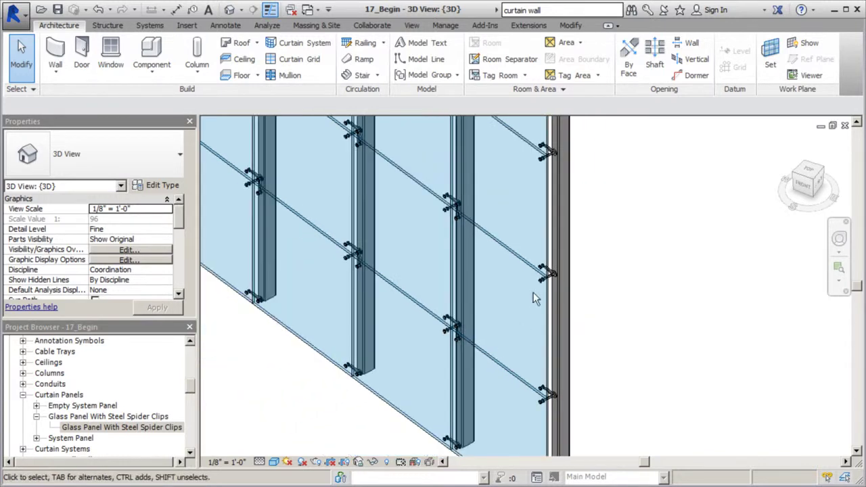
middle_click_drag(399, 345, 376, 355)
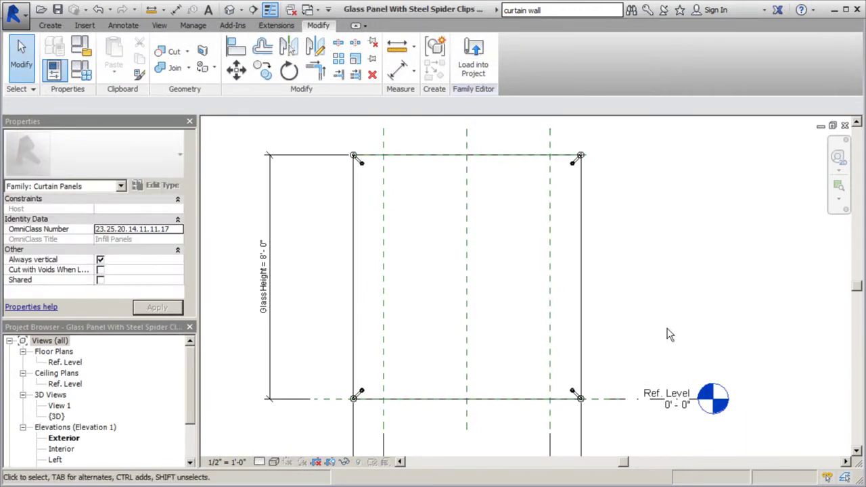
Start an extrusion in the panel family's Exterior elevation and pick the glass's four edges as its outline, locking each line
left_click(53, 26)
left_click(111, 54)
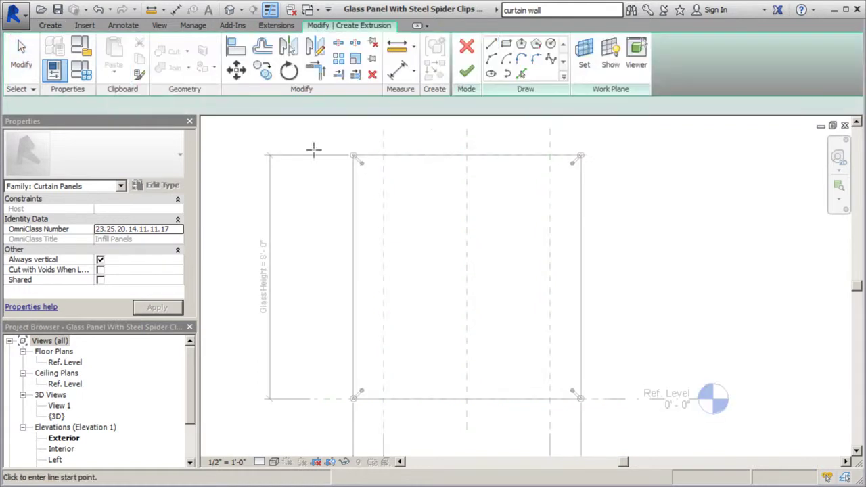
left_click(521, 73)
left_click(499, 157)
left_click(446, 136)
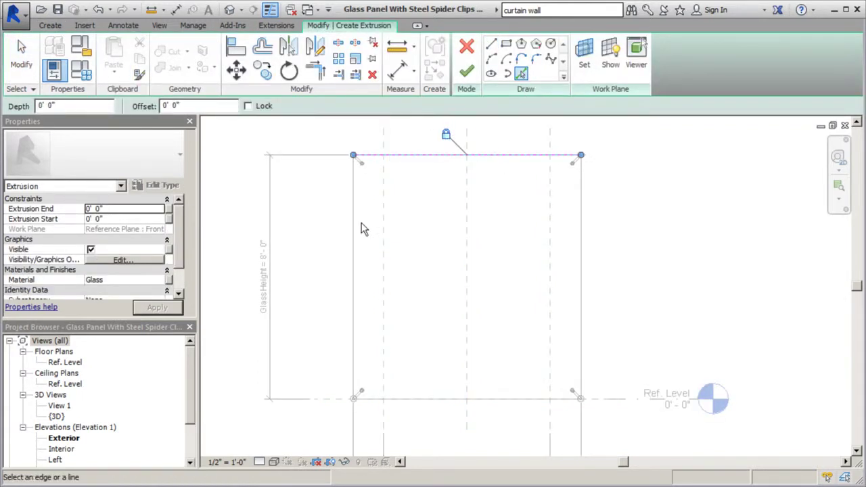
left_click(353, 232)
left_click(341, 299)
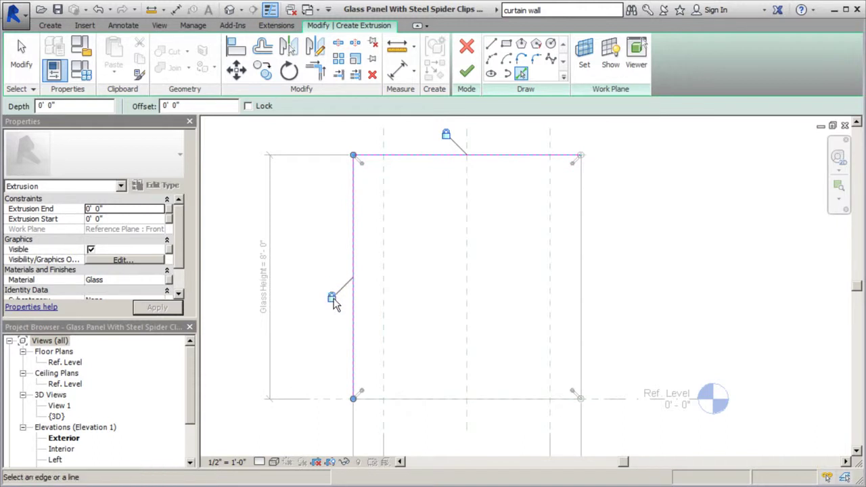
left_click(434, 400)
left_click(487, 420)
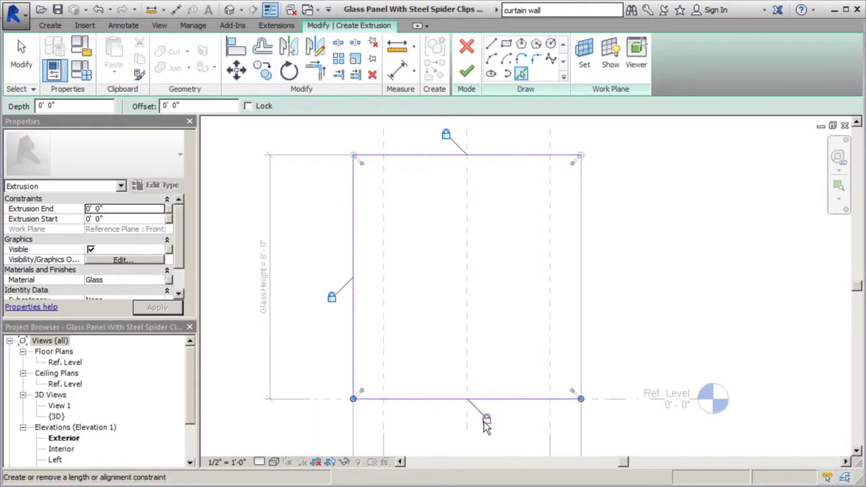
left_click(585, 289)
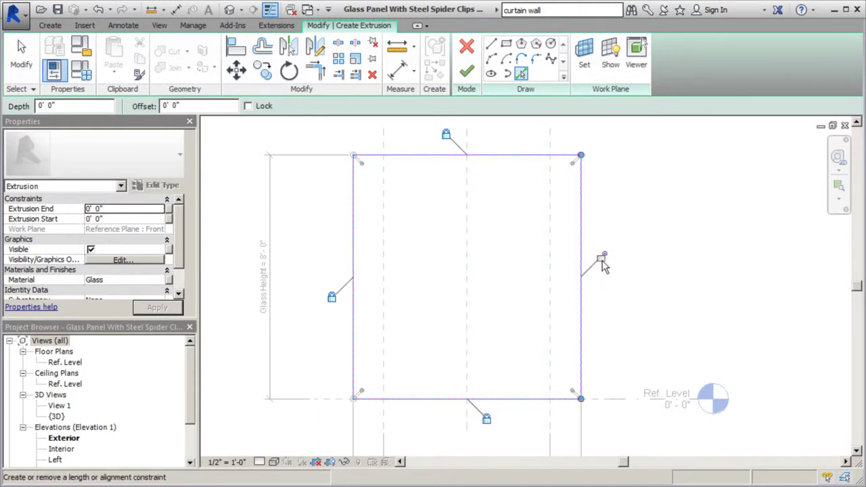
left_click(600, 257)
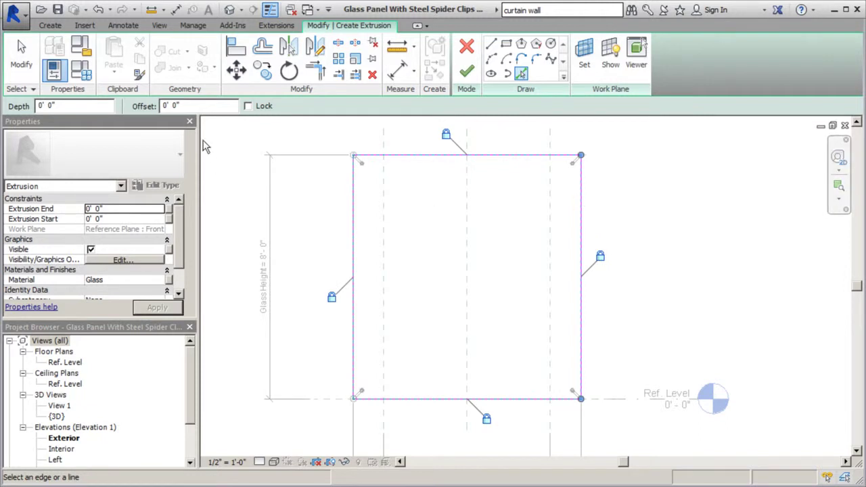
Add a second set of four sketch lines offset 3/8" inward from the outer outline
double_click(165, 106)
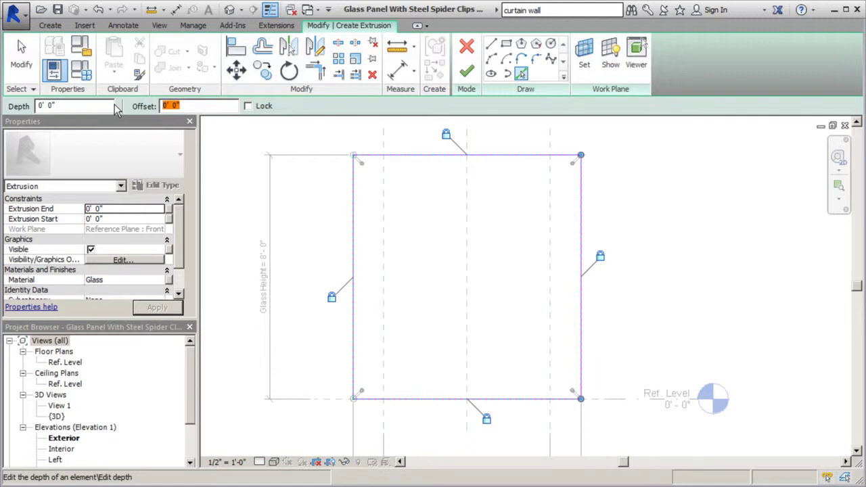
type("3/8")
key("Return")
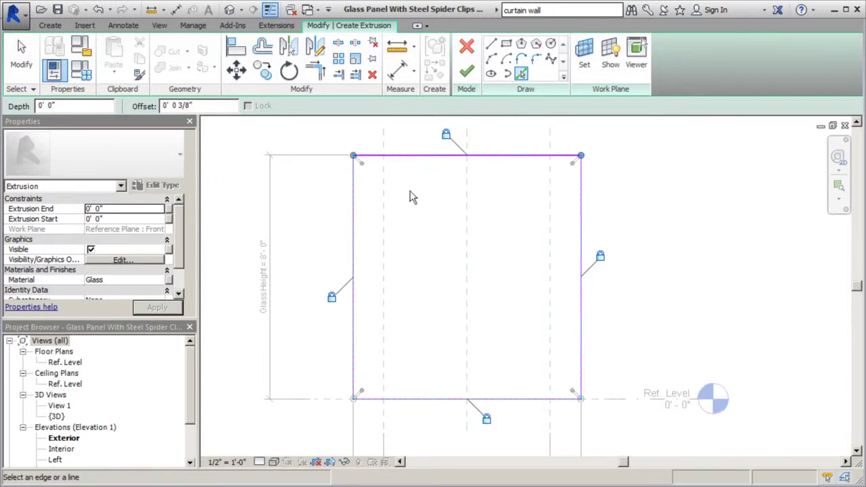
left_click(356, 196)
left_click(436, 399)
left_click(574, 323)
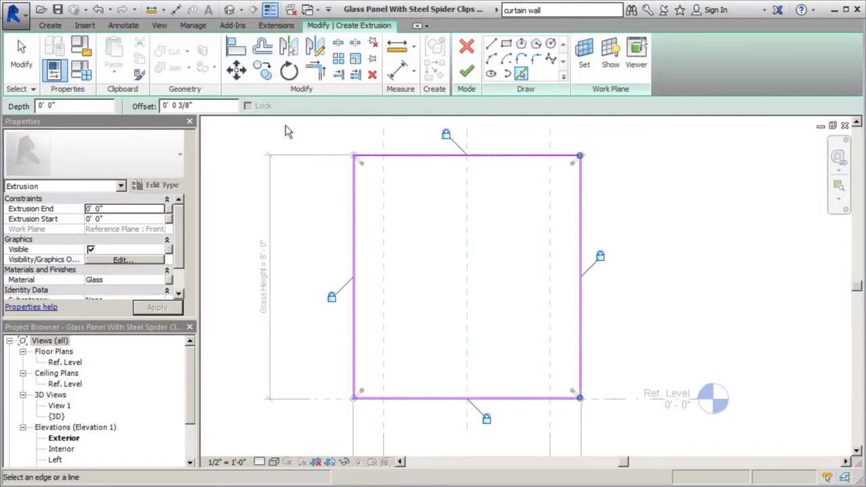
Trim the inner outline's upper-left and lower-left corners with Trim/Extend to Corner
left_click(315, 71)
scroll(372, 162, "up", 5)
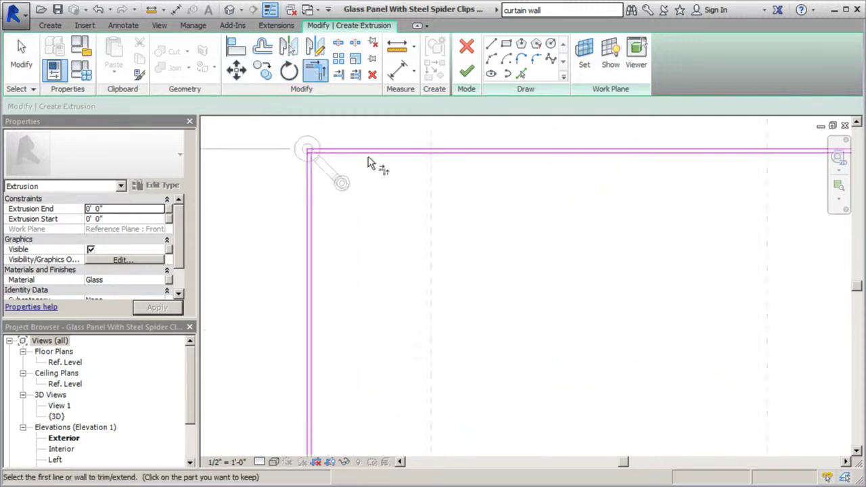
left_click(334, 157)
left_click(306, 191)
scroll(332, 158, "down", 5)
scroll(346, 159, "down", 2)
scroll(338, 286, "up", 5)
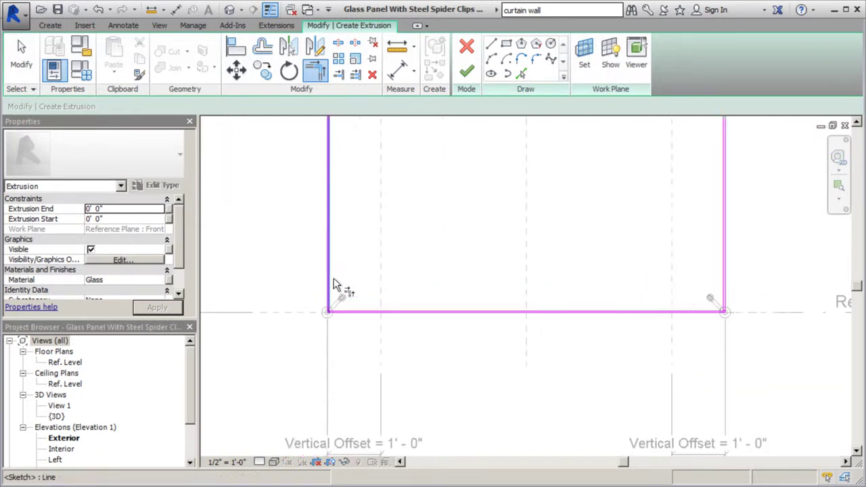
left_click(325, 300)
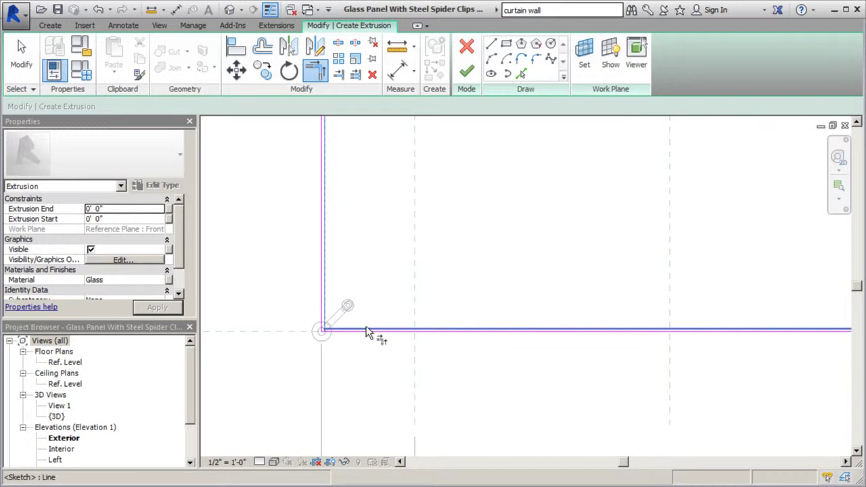
left_click(377, 331)
Trim the inner outline's lower-right and upper-right corners with Trim/Extend to Corner
scroll(203, 345, "down", 4)
scroll(674, 332, "up", 4)
left_click(637, 325)
left_click(596, 348)
scroll(600, 390, "down", 4)
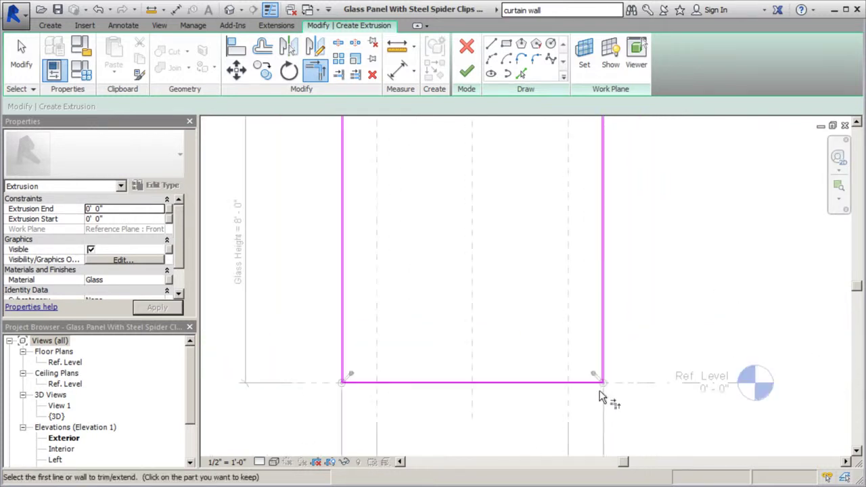
scroll(583, 251, "up", 4)
scroll(585, 240, "up", 2)
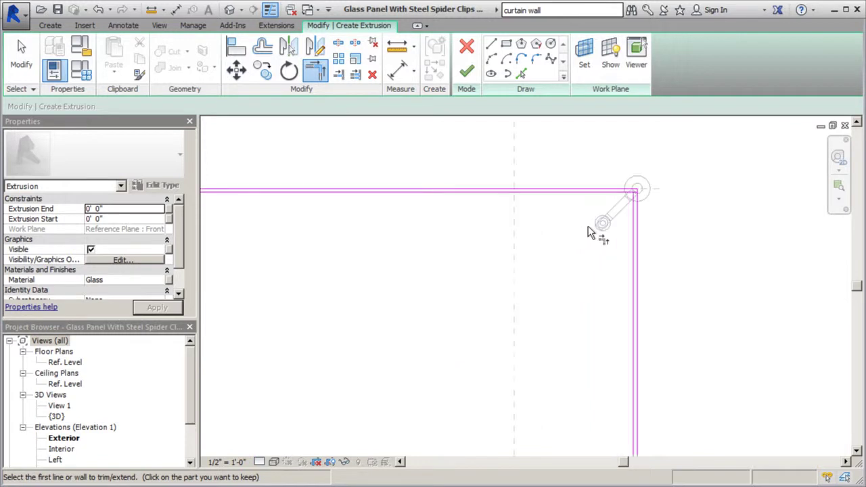
left_click(632, 224)
left_click(619, 192)
scroll(521, 245, "down", 3)
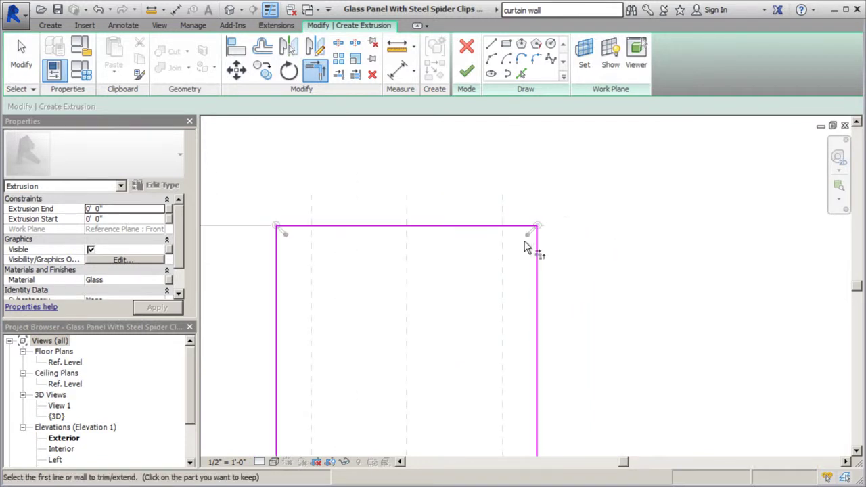
left_click(21, 54)
scroll(508, 118, "down", 1)
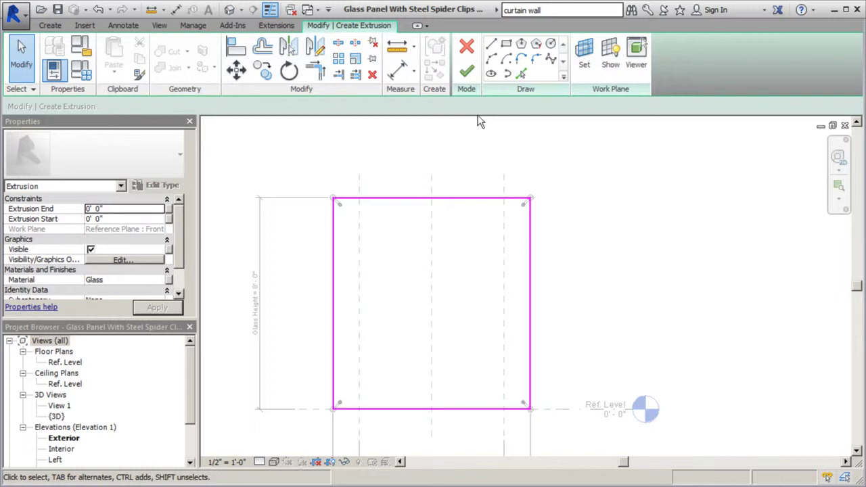
Associate the Extrusion End with the Glass Thickness parameter and finish the perimeter extrusion
scroll(559, 184, "down", 1)
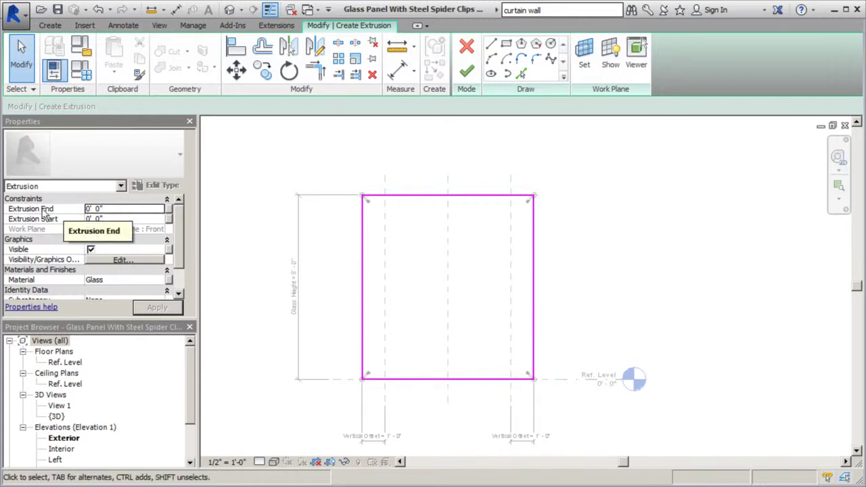
left_click(168, 209)
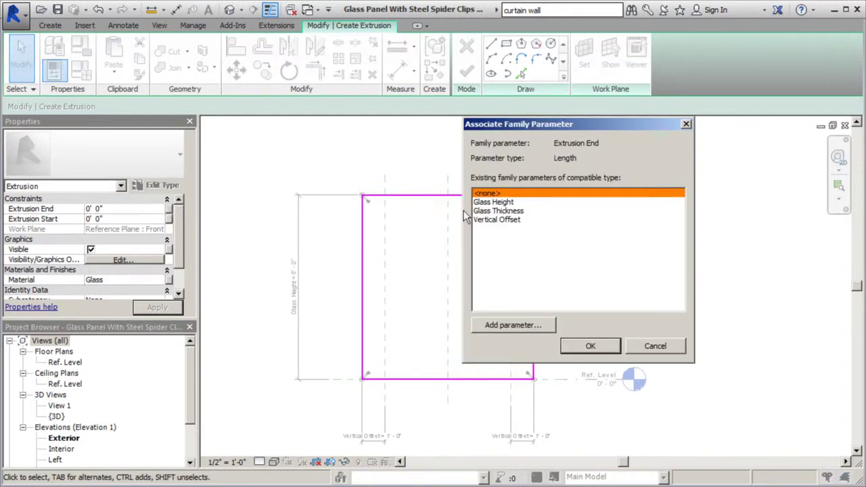
left_click(480, 211)
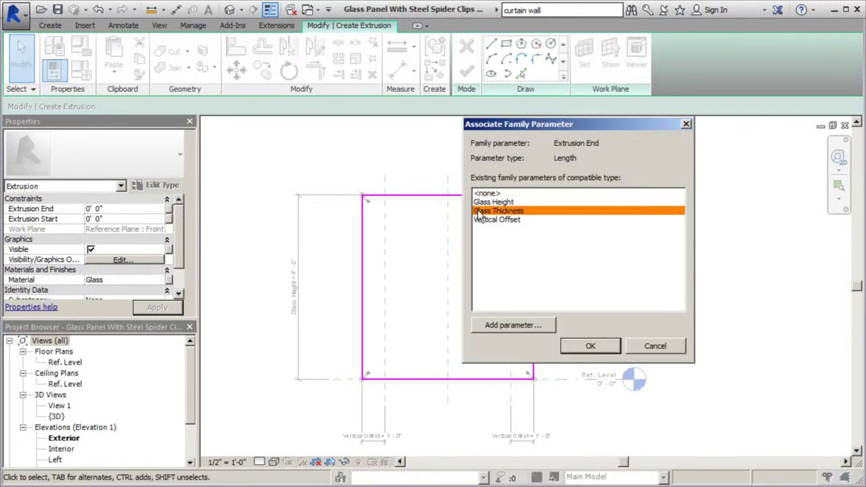
left_click(590, 346)
left_click(466, 72)
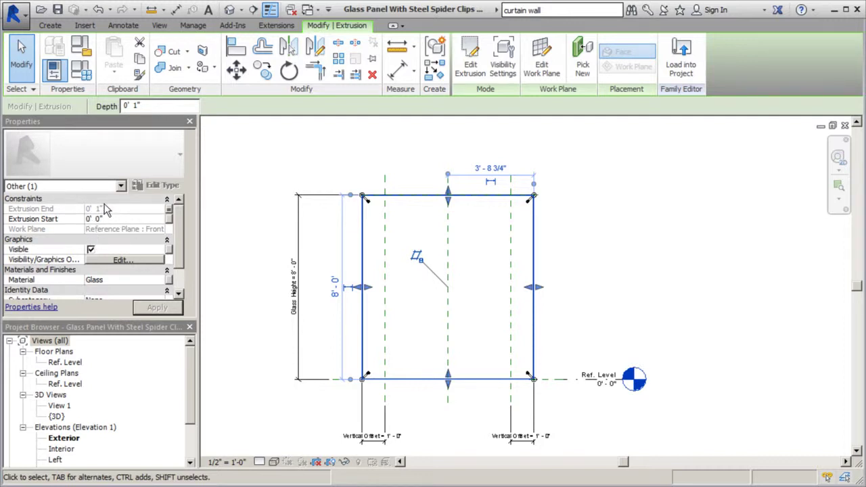
left_click(621, 158)
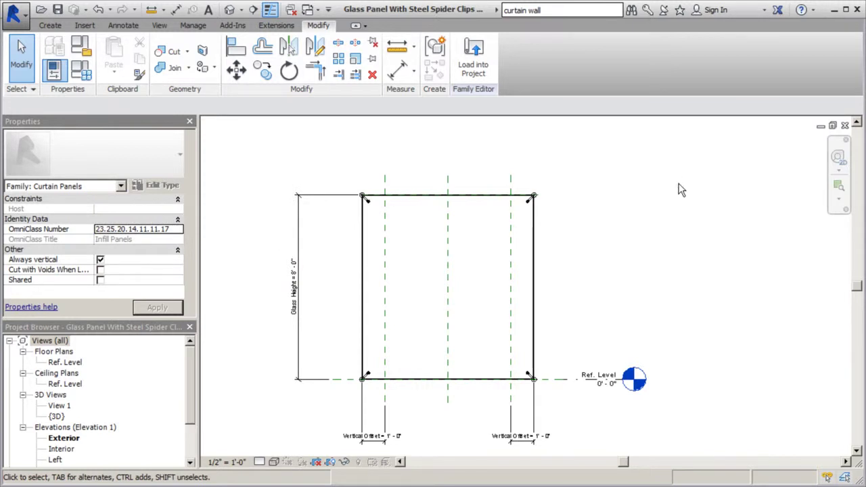
For the perimeter extrusion's material, duplicate the Default material and name the copy Rubber Gasket
scroll(520, 201, "up", 5)
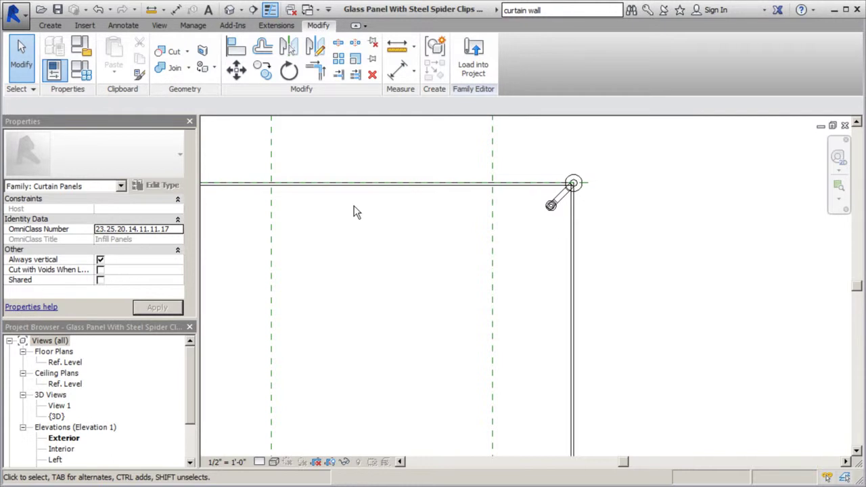
left_click(374, 188)
scroll(655, 264, "down", 4)
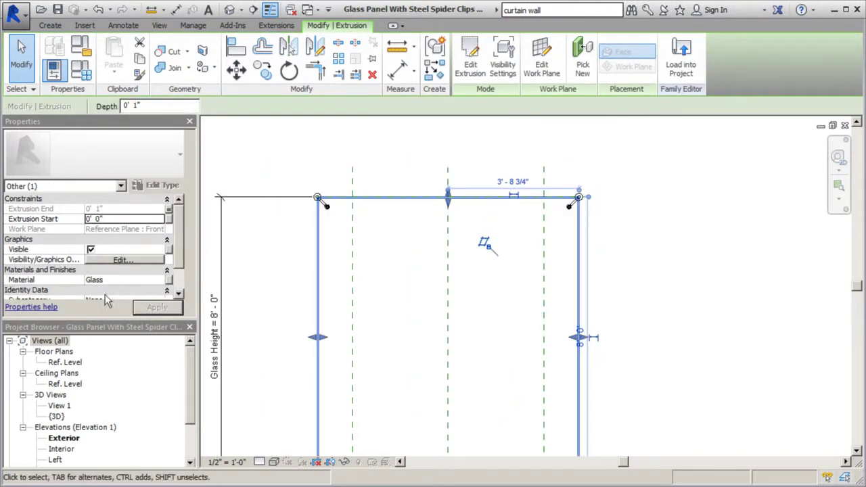
left_click(163, 281)
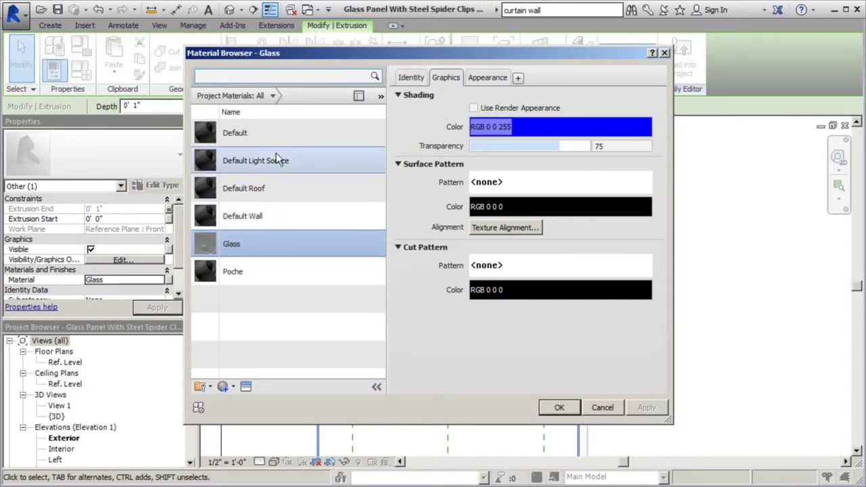
right_click(267, 133)
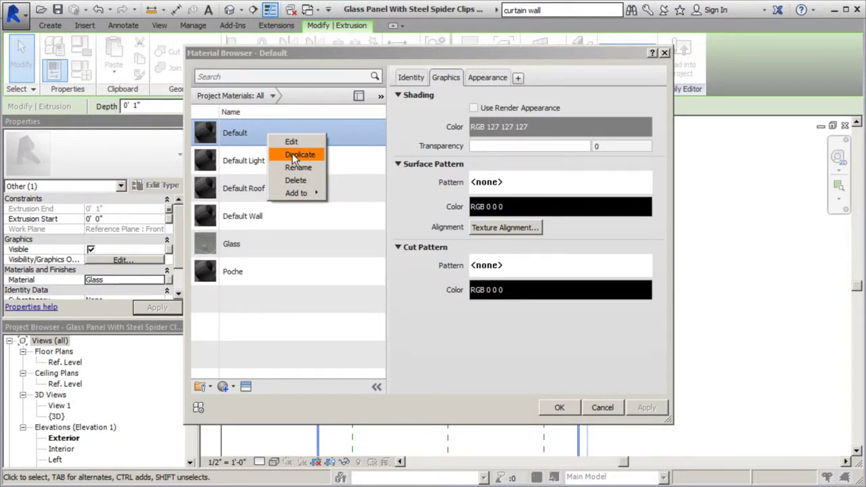
left_click(293, 155)
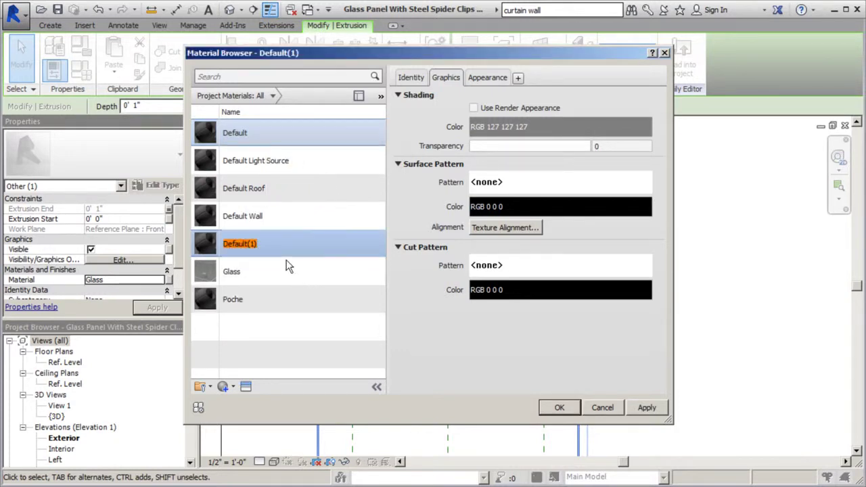
type("Robb")
type("er")
key("BackSpace")
key("BackSpace")
type("ubber Gaske")
key("Return")
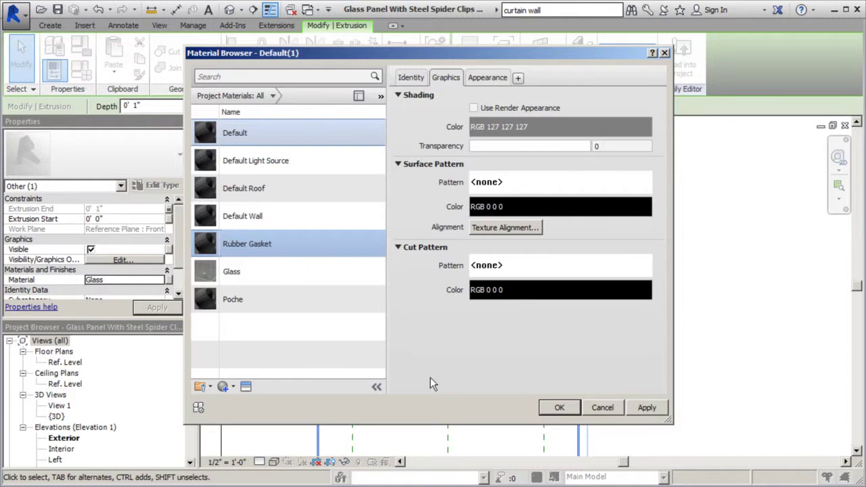
Set the Rubber Gasket material's generic appearance colour to black
left_click(476, 81)
left_click(531, 223)
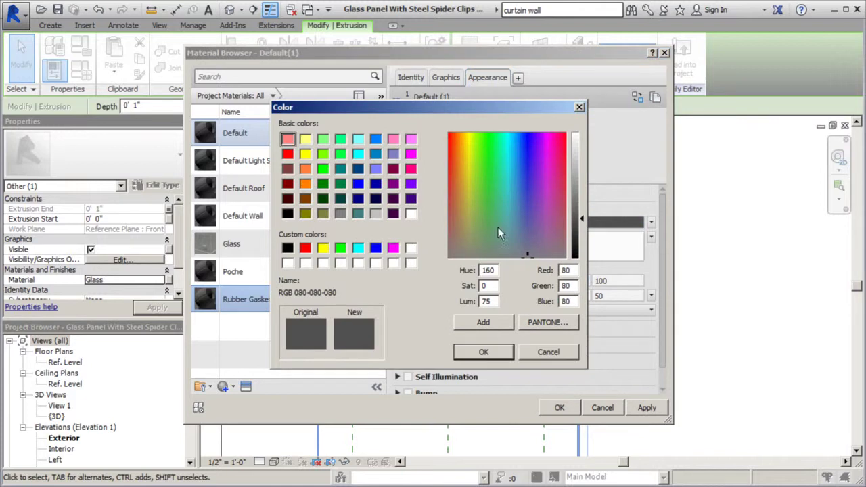
left_click(288, 213)
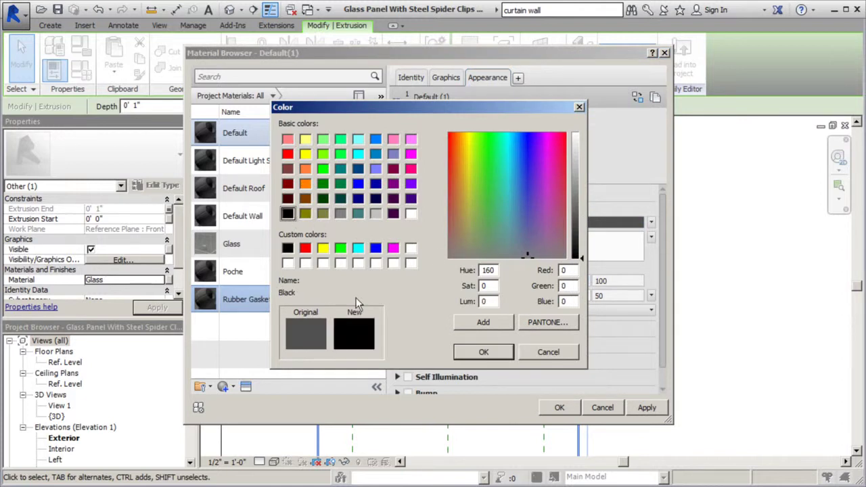
left_click(483, 352)
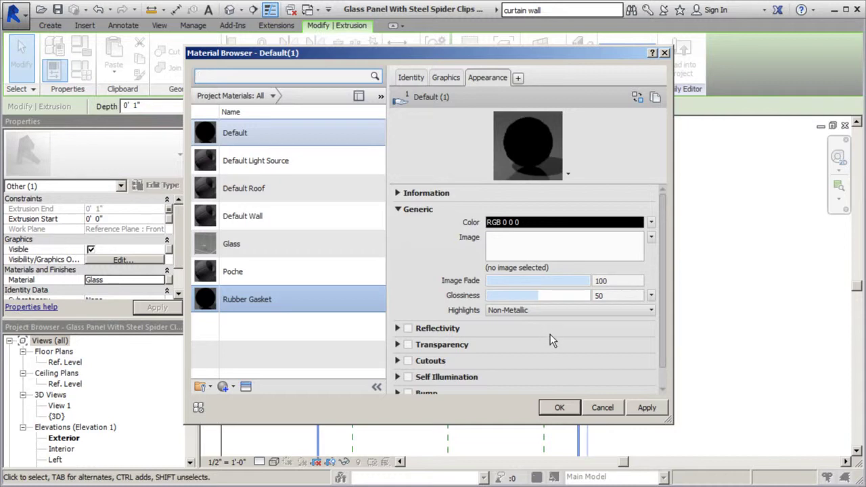
Make Rubber Gasket's shading use the render appearance and assign the material to the perimeter extrusion
left_click(449, 77)
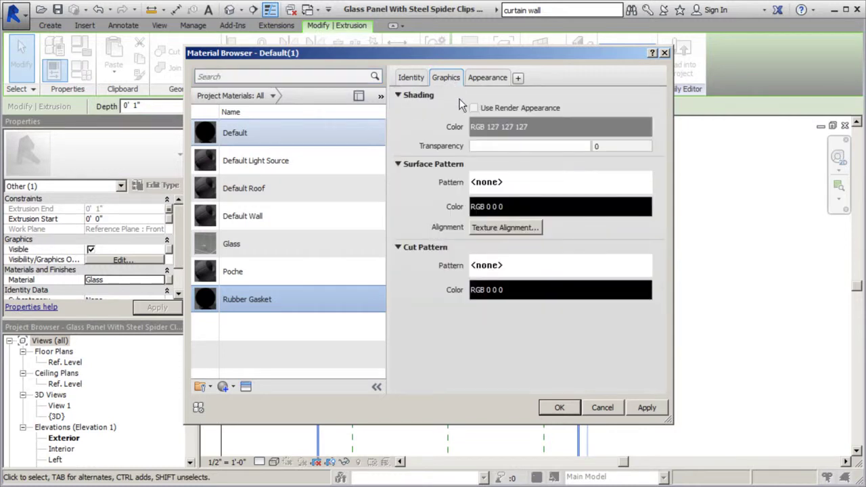
left_click(473, 107)
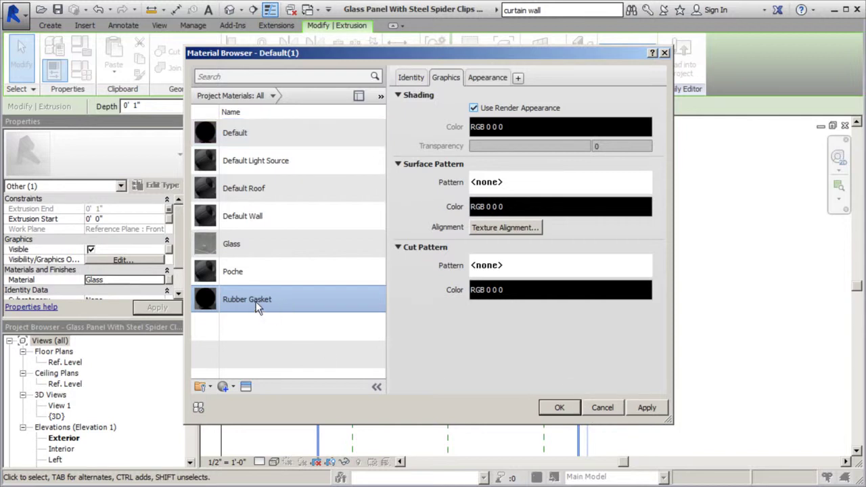
left_click(648, 408)
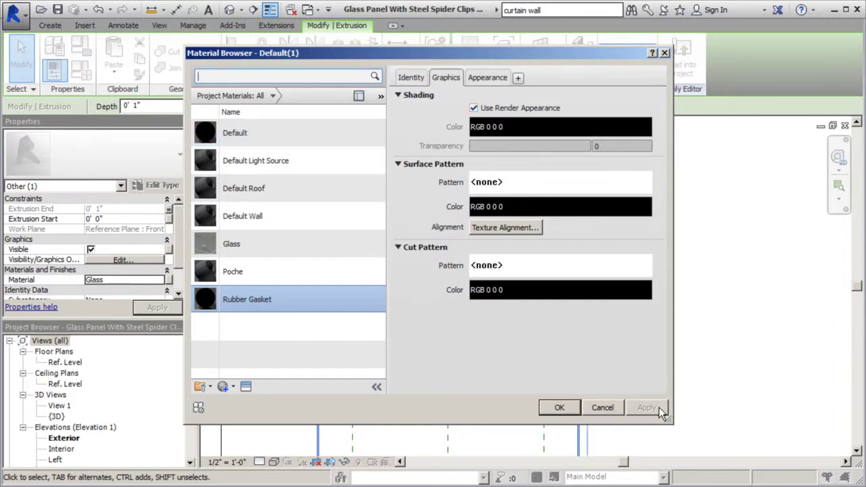
left_click(559, 408)
left_click(687, 271)
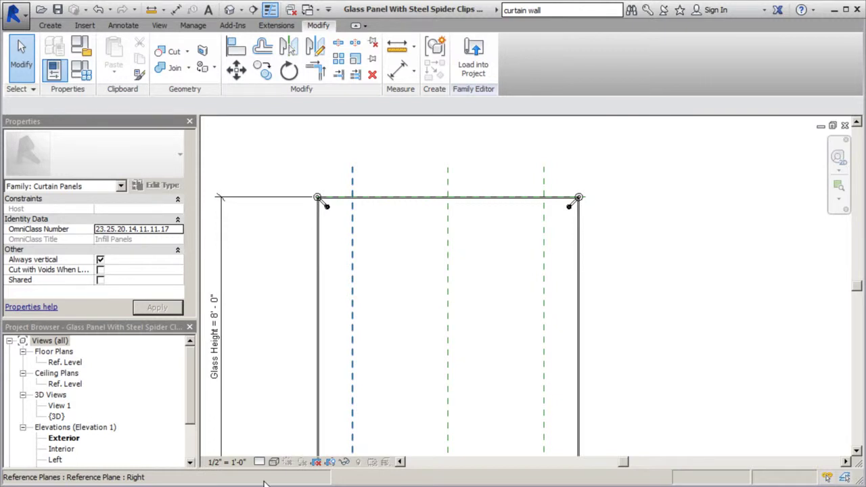
Set the Exterior elevation's detail level to Fine and its visual style to Consistent Colors
left_click(271, 462)
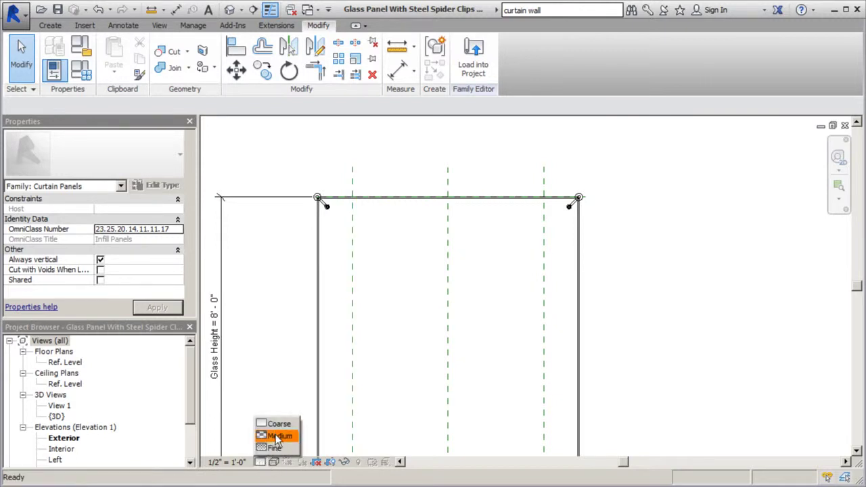
left_click(280, 424)
left_click(261, 462)
left_click(275, 450)
left_click(274, 463)
left_click(298, 423)
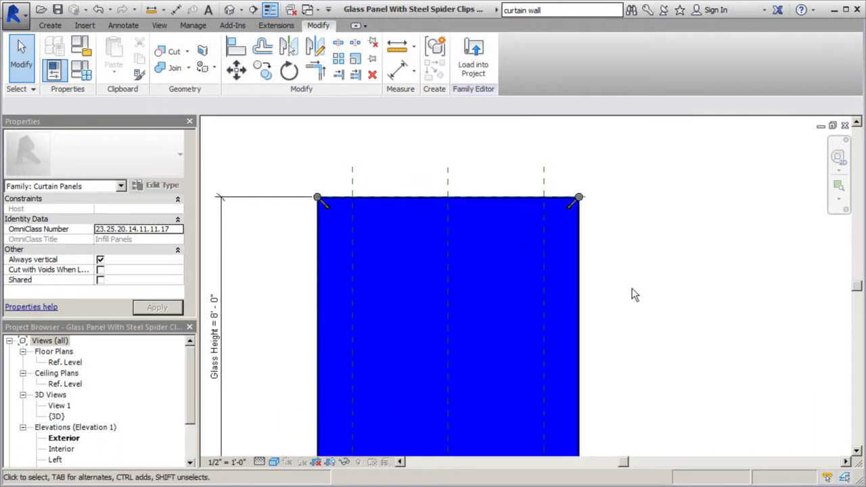
Inspect the gasket at the panel's upper-left corner and set the elevation's visual style to Hidden Line
scroll(372, 212, "up", 4)
scroll(379, 198, "down", 2)
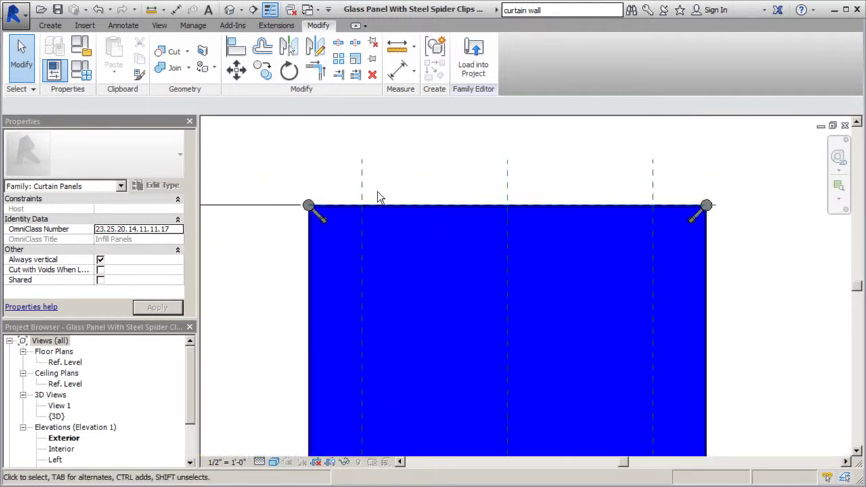
scroll(328, 216, "up", 3)
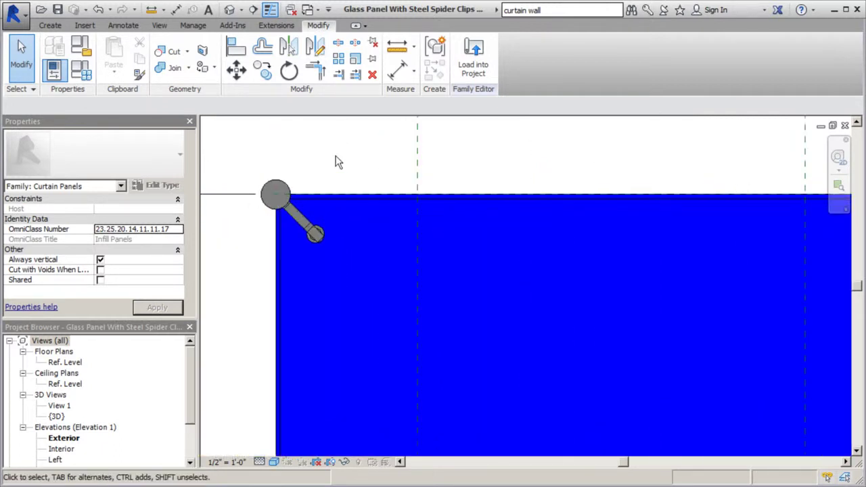
left_click(275, 466)
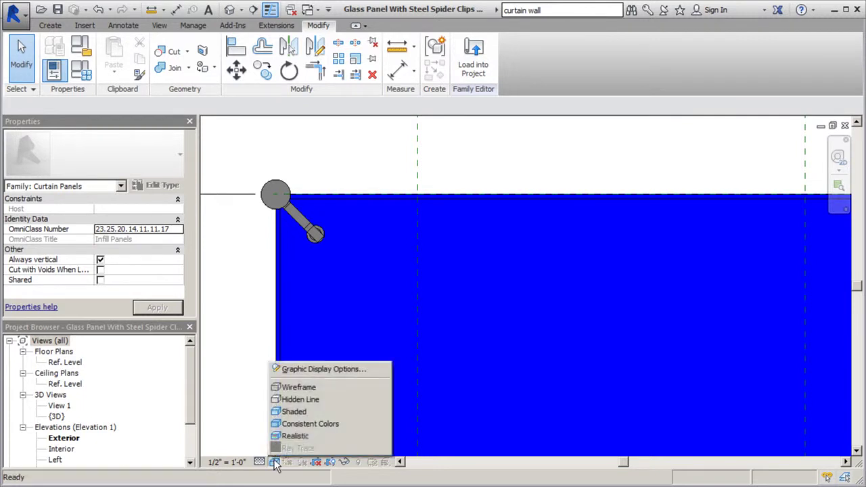
left_click(302, 424)
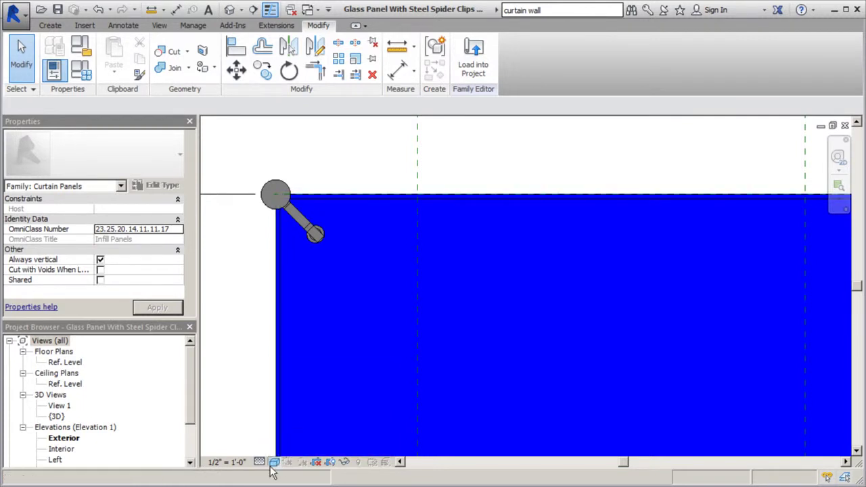
left_click(274, 461)
left_click(300, 401)
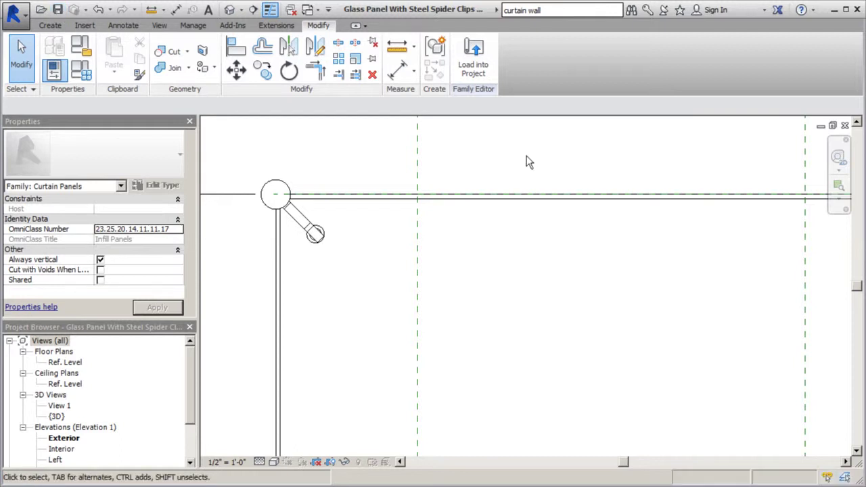
left_click(358, 203)
left_click(362, 151)
scroll(422, 164, "down", 3)
scroll(364, 132, "down", 2)
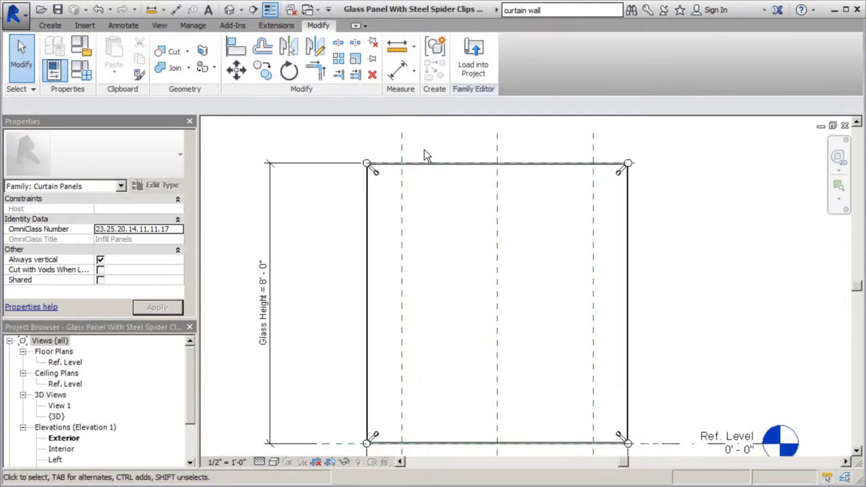
Load the panel family into the 18_Begin project, overwriting the existing version and its parameter values
left_click(473, 67)
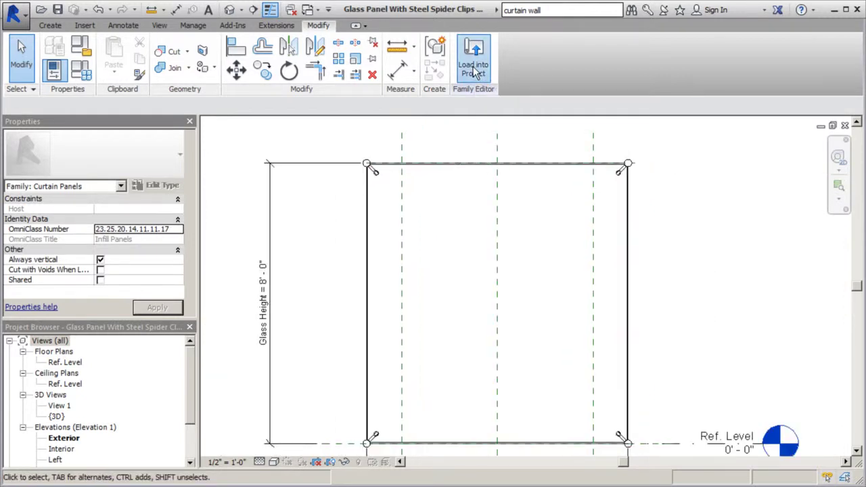
left_click(345, 176)
left_click(423, 344)
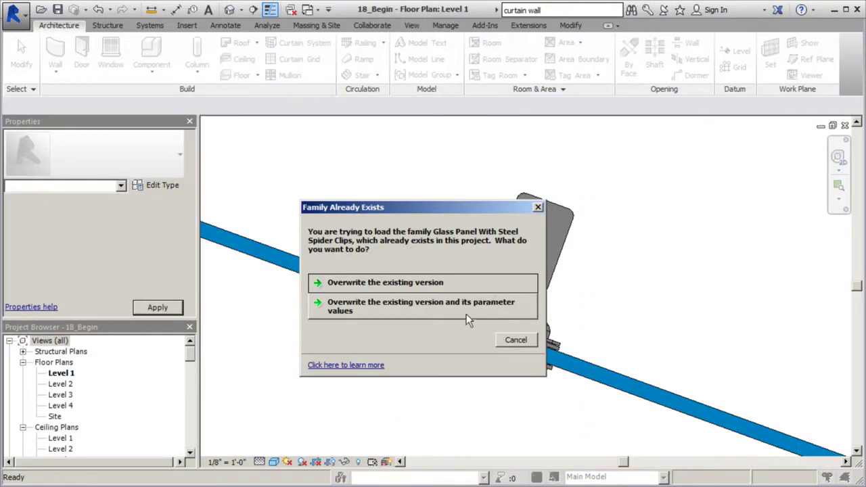
left_click(466, 314)
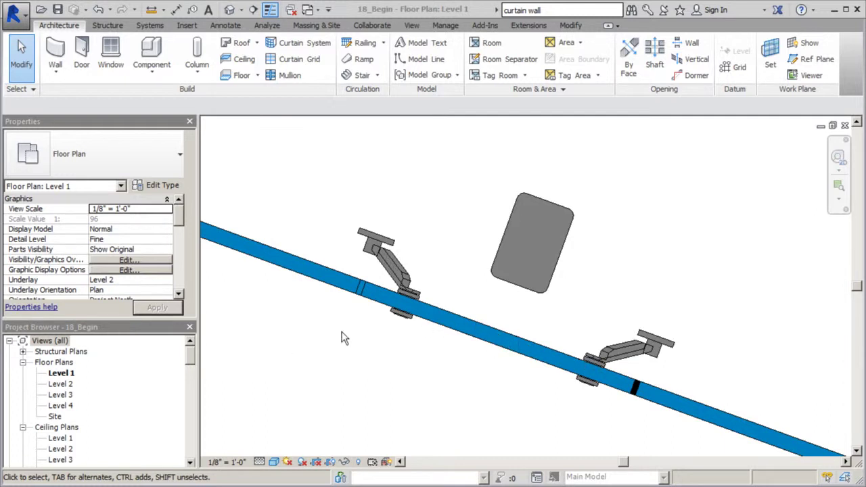
Set the Vertical Offset of the Glass Panel With Steel Spider Clips type to 0' 2"
left_click_drag(193, 360, 193, 400)
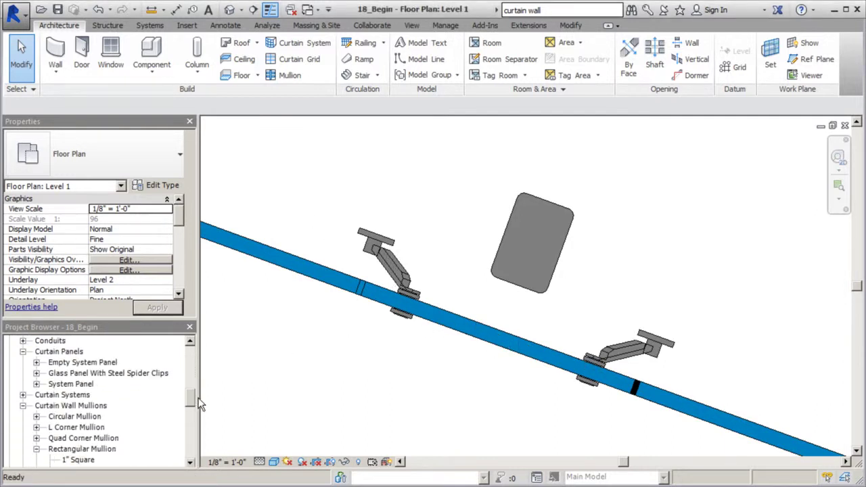
left_click(37, 373)
right_click(83, 385)
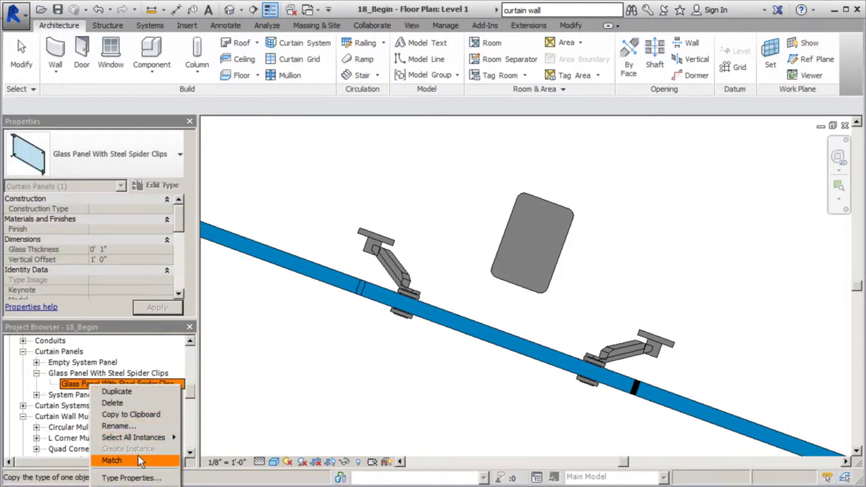
left_click(143, 477)
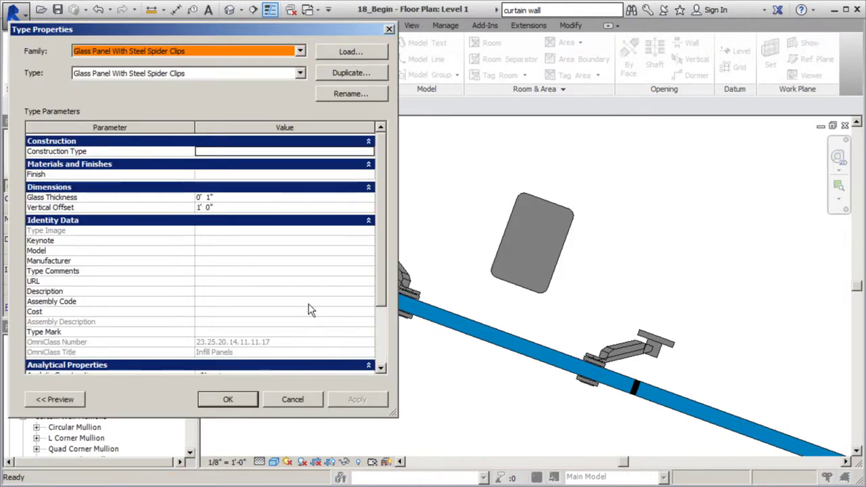
left_click(215, 208)
double_click(216, 207)
type("2")
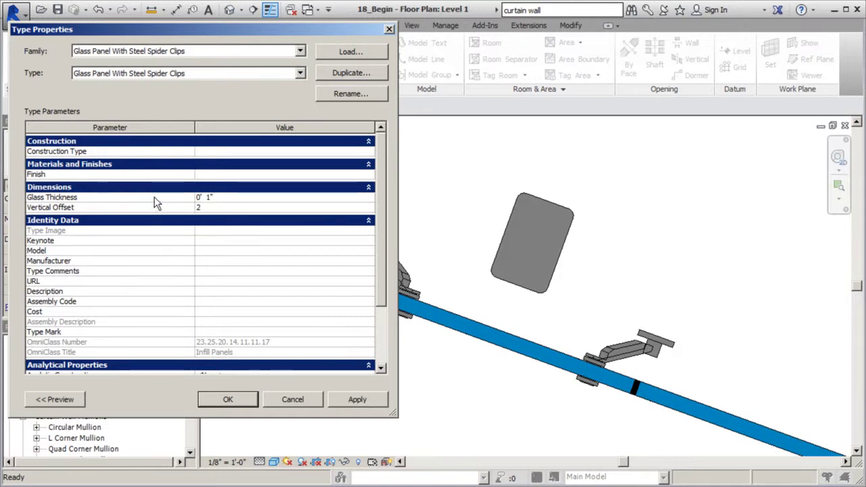
left_click(364, 402)
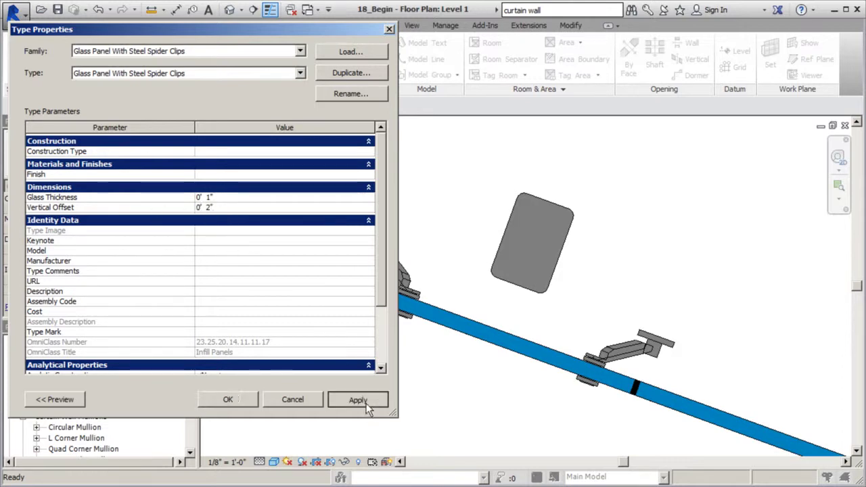
left_click(245, 402)
left_click(640, 359)
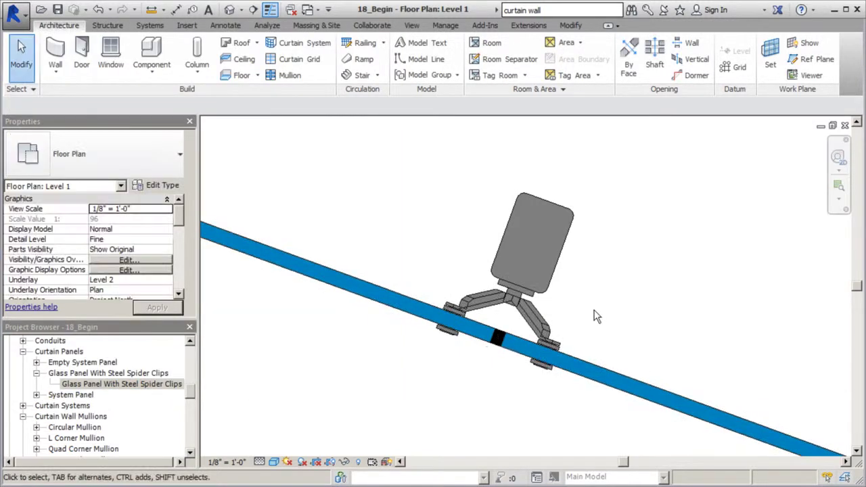
Examine the spider clips, gaskets and steel mullions of the straight spider clip curtain wall in the 3D view
left_click(231, 10)
scroll(554, 288, "down", 3)
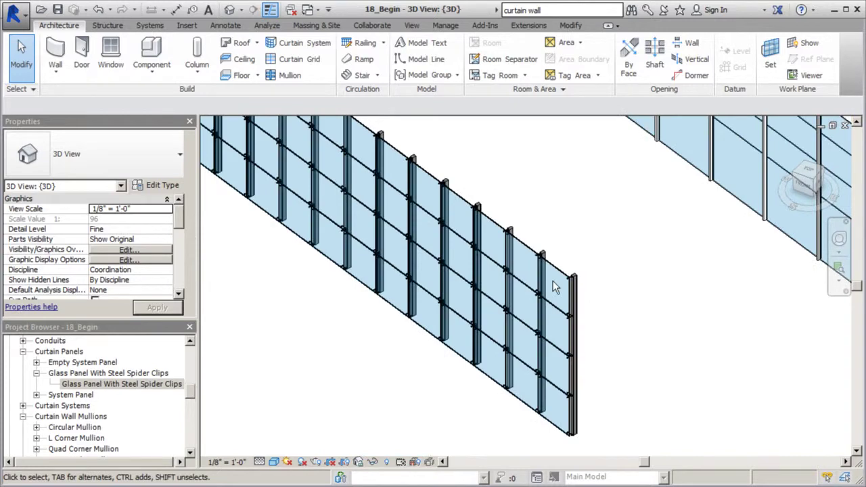
middle_click_drag(572, 235, 531, 267, "shift")
scroll(556, 325, "up", 5)
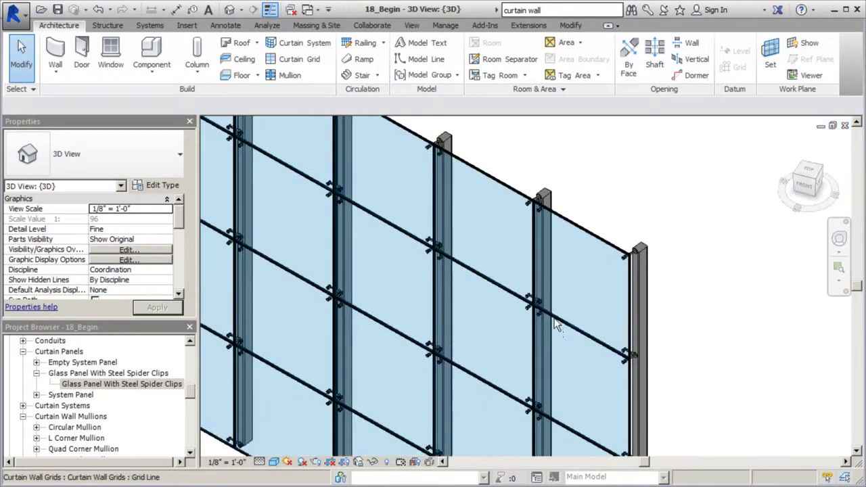
scroll(601, 241, "down", 3)
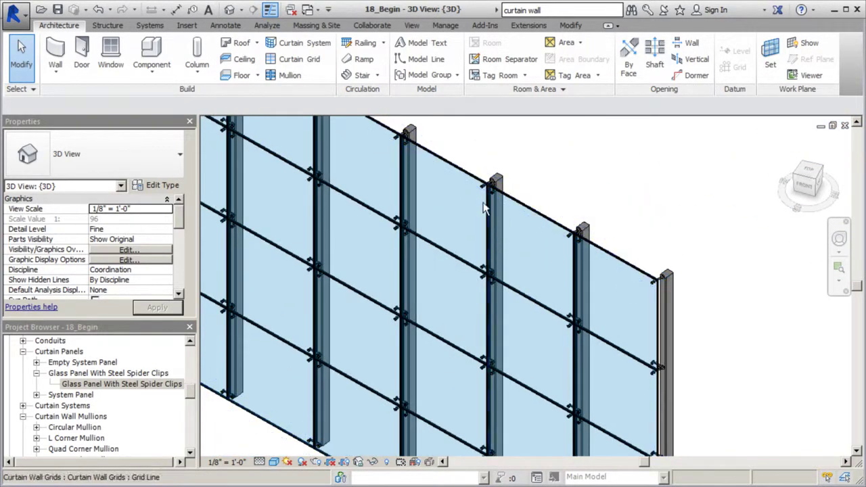
scroll(569, 181, "up", 5)
scroll(569, 181, "down", 3)
scroll(501, 358, "up", 4)
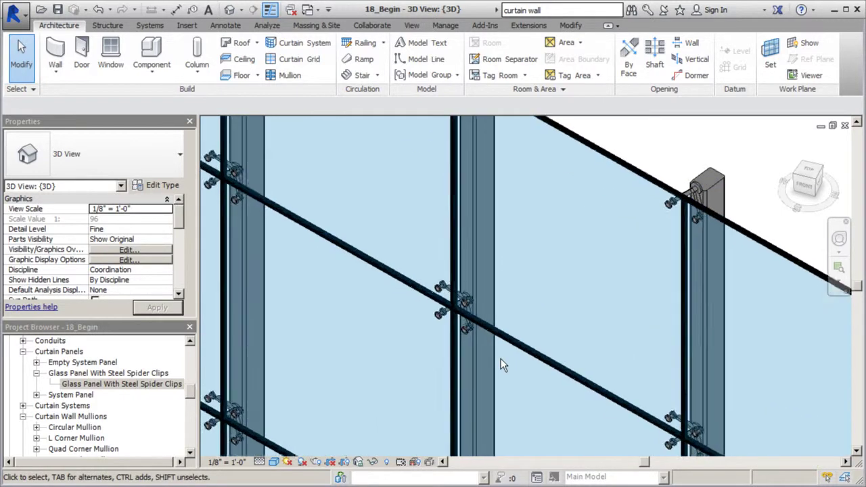
scroll(469, 324, "down", 6)
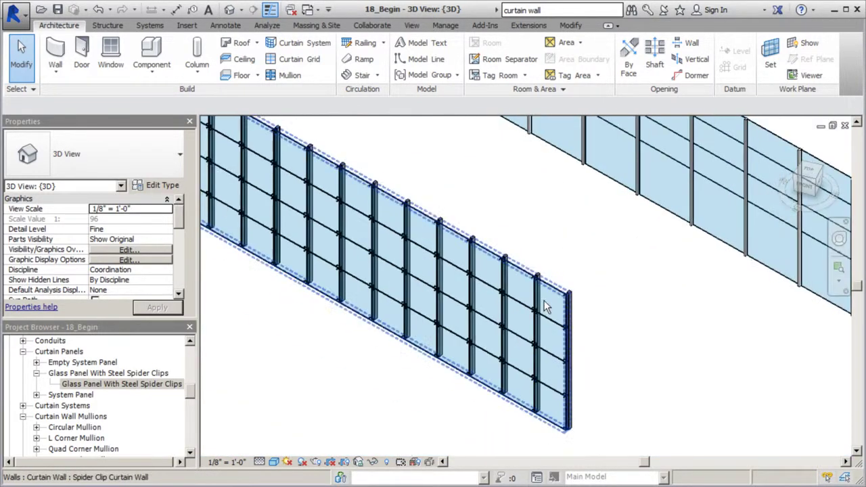
scroll(595, 314, "down", 1)
scroll(595, 314, "down", 1)
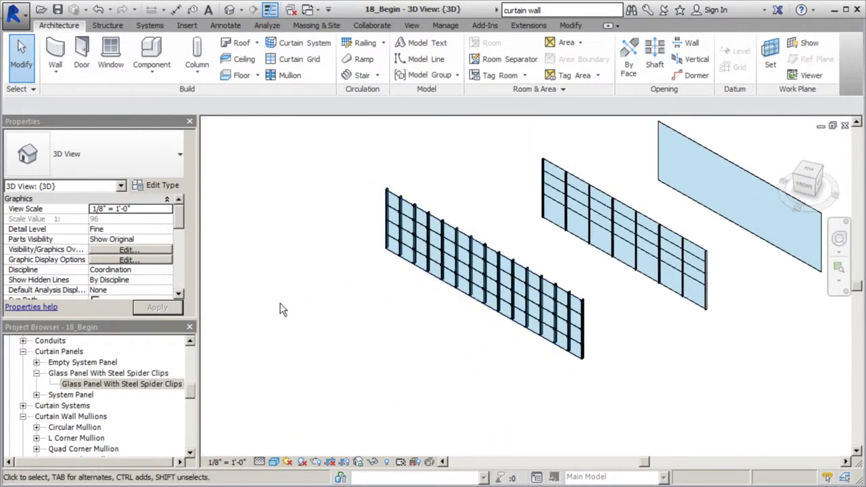
Draw three chained Spider Clip Curtain Wall segments in front of the existing walls, the last two about 24' and 27' long
left_click(57, 51)
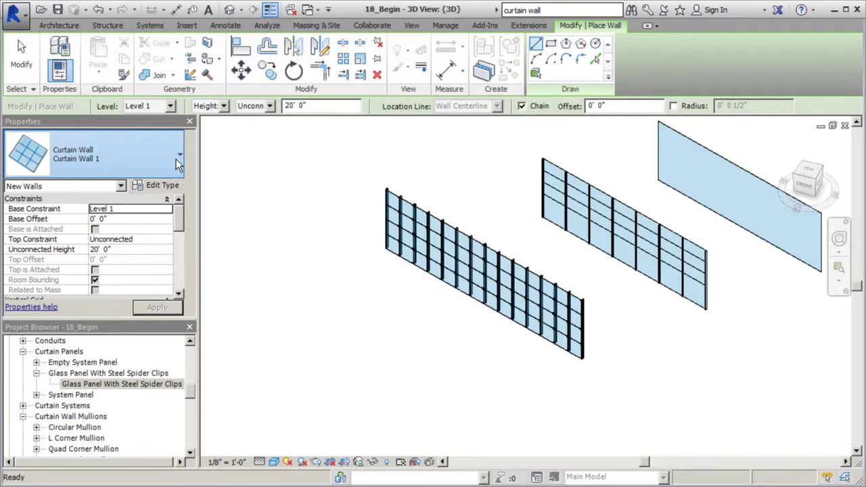
left_click(178, 164)
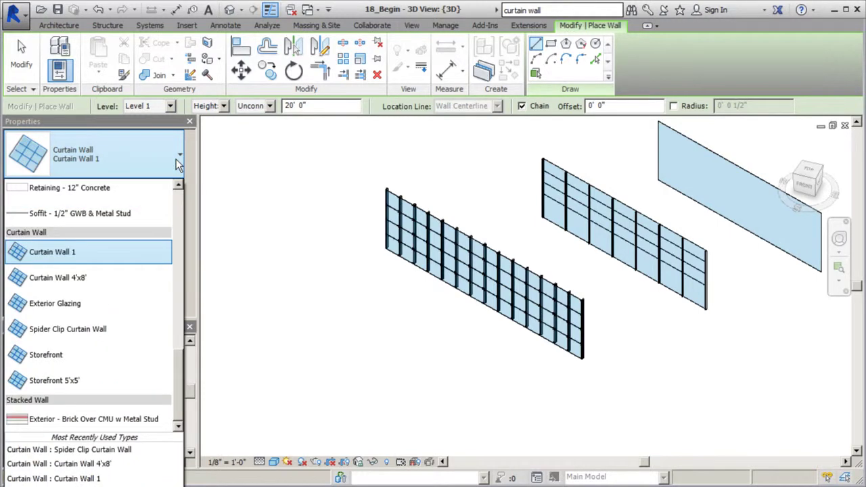
left_click(68, 449)
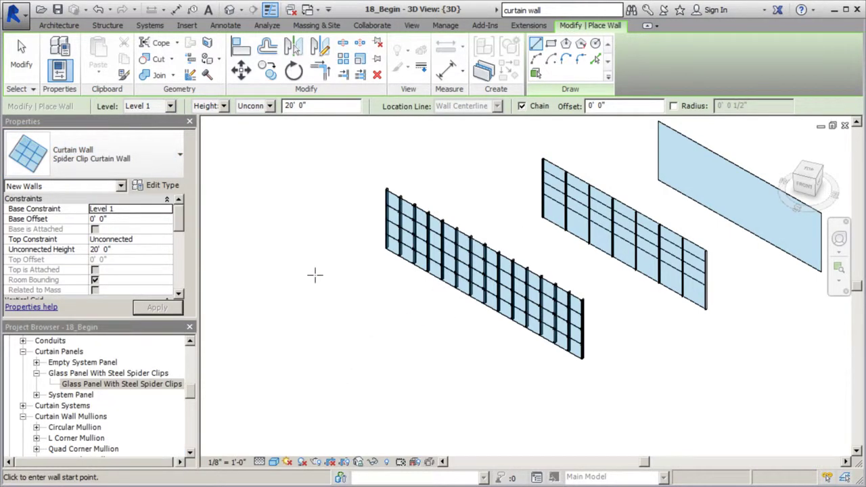
left_click(288, 234)
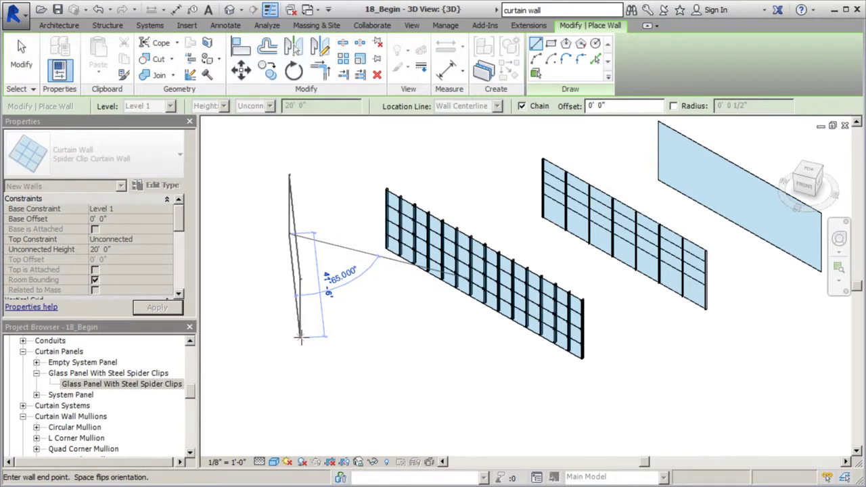
left_click(383, 370)
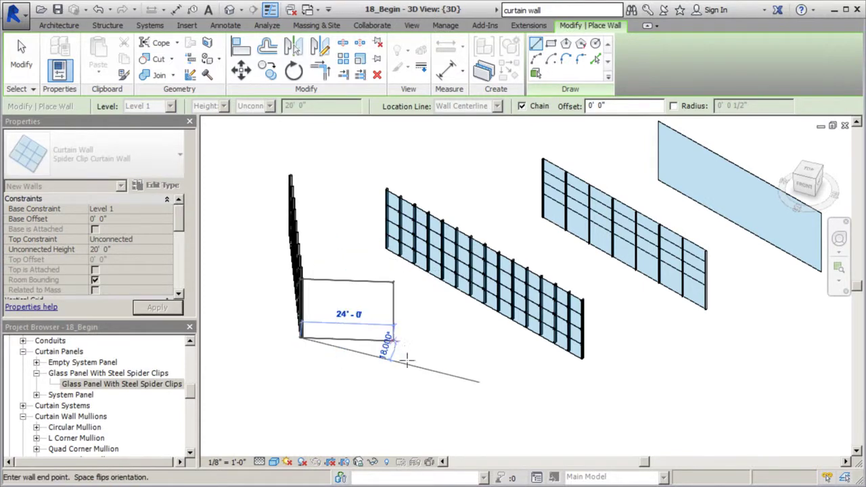
left_click(438, 403)
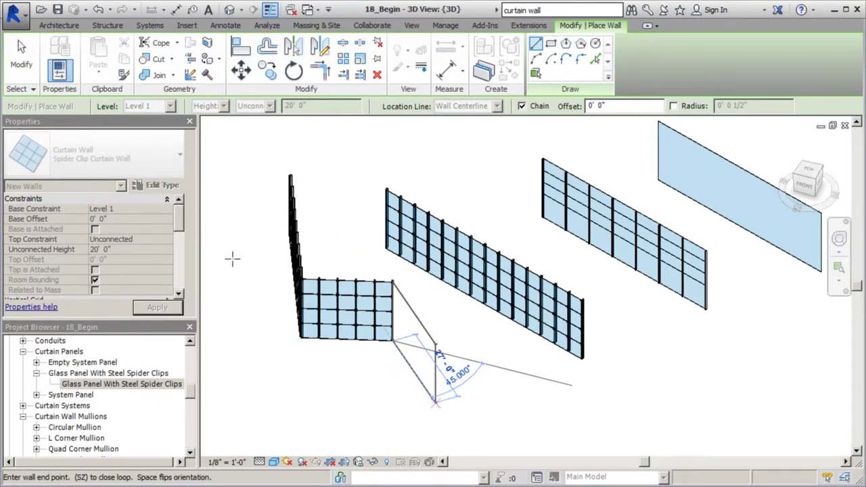
left_click(437, 404)
key("Escape")
key("Escape")
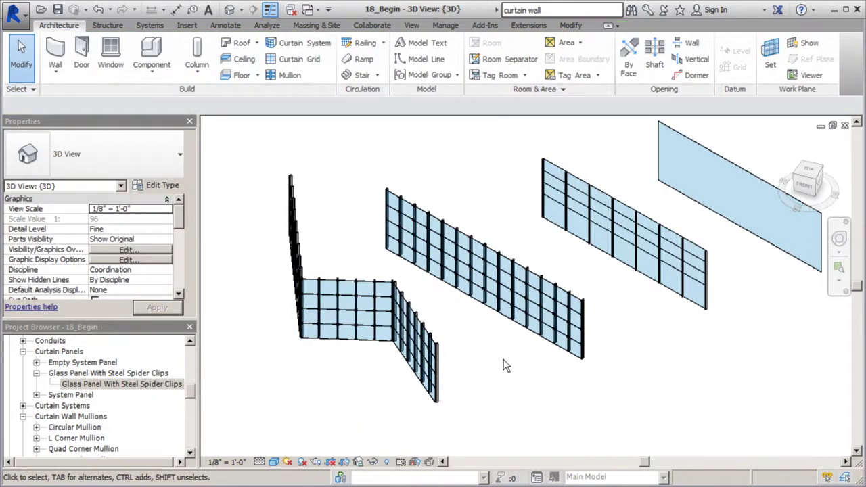
Examine the panels, spider clips and corner mullions of the three-segment spider clip curtain wall from several angles
scroll(504, 366, "up", 6)
scroll(570, 245, "down", 6)
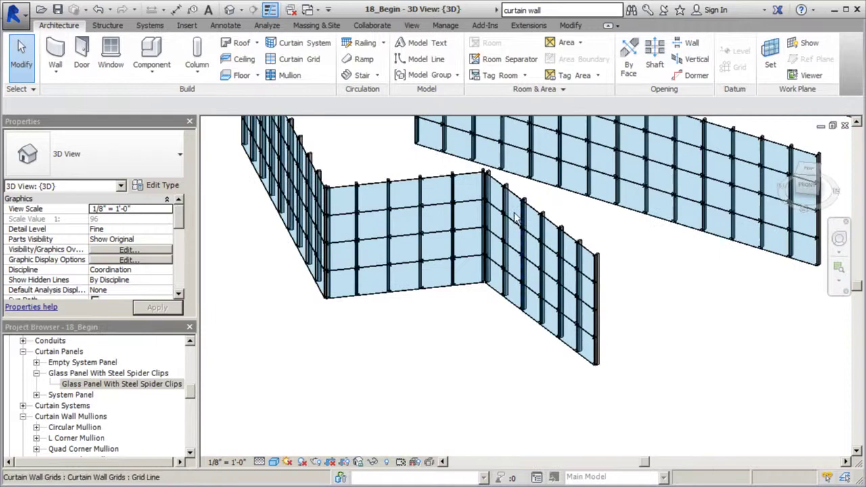
scroll(516, 217, "up", 6)
scroll(378, 286, "up", 3)
scroll(414, 264, "down", 4)
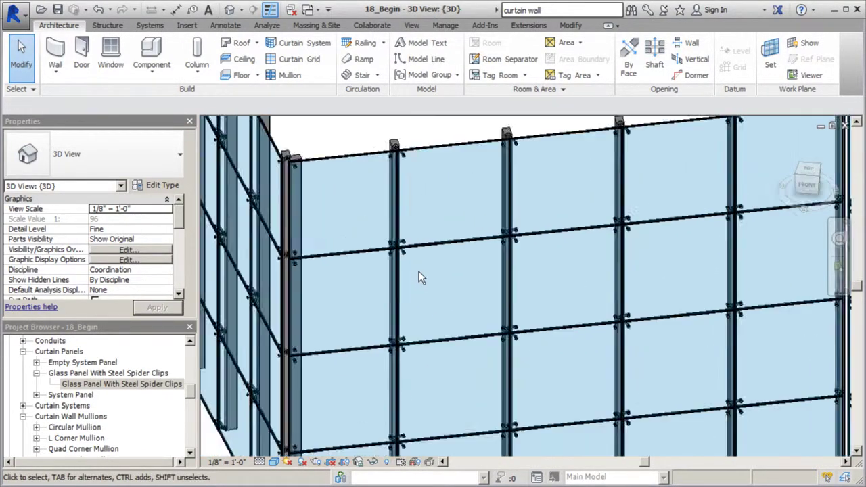
scroll(418, 271, "down", 4)
middle_click_drag(433, 284, 366, 363, "shift")
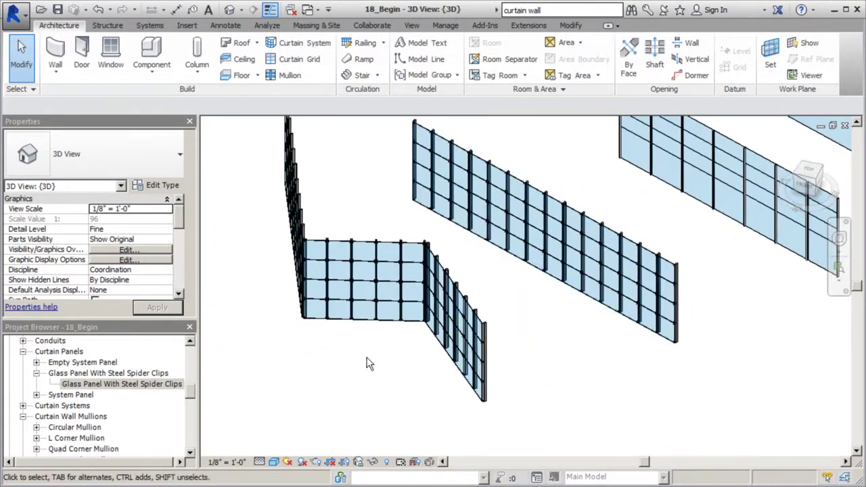
scroll(366, 363, "down", 2)
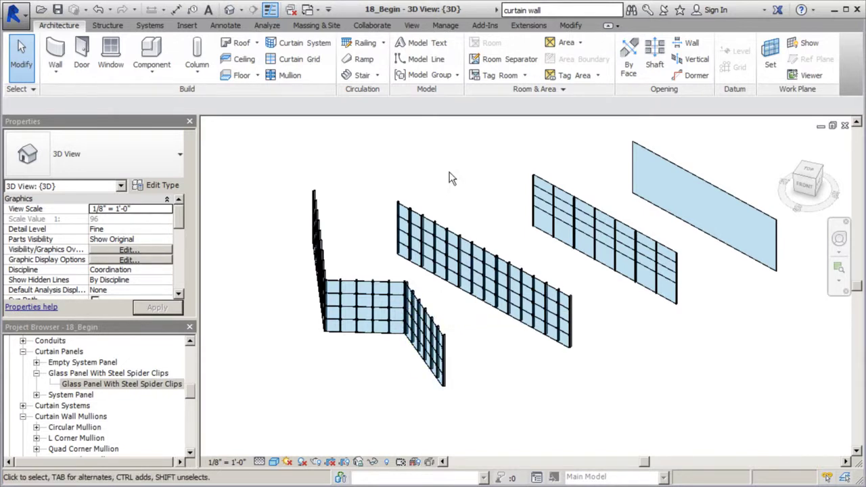
Compare the plain, storefront-style and spider clip curtain walls, and inspect the straight spider clip wall's clips and mullions from both ends
left_click(697, 179)
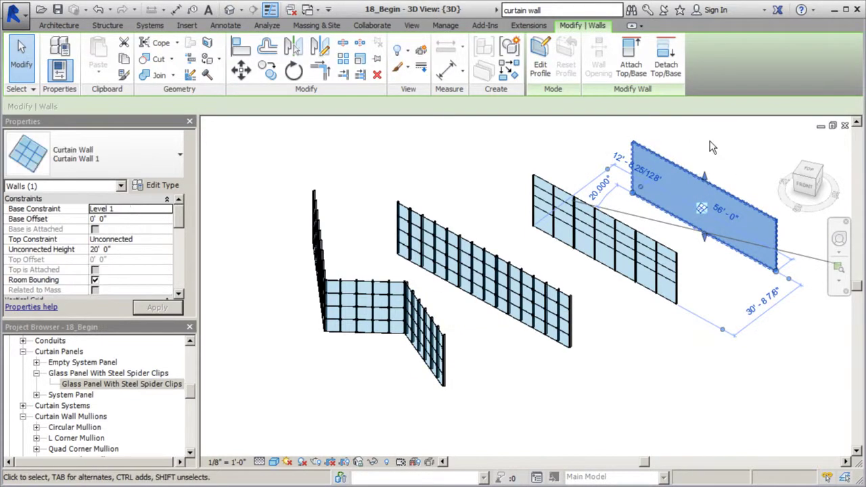
key("Escape")
scroll(594, 214, "up", 3)
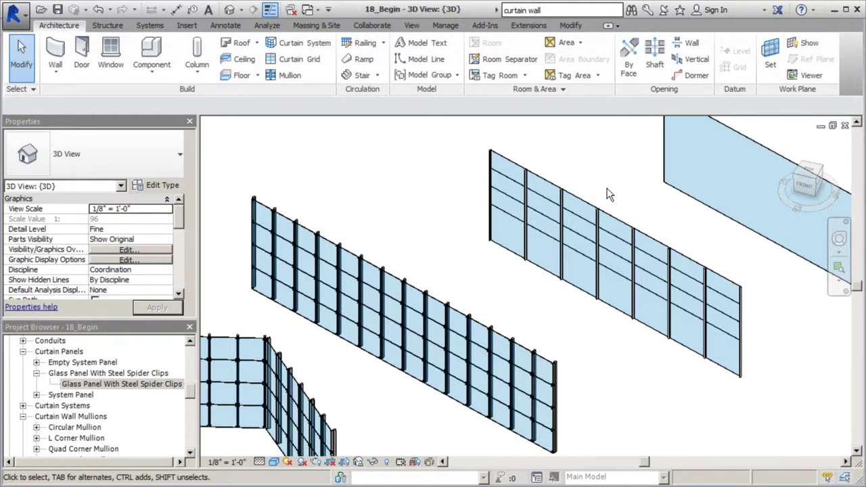
scroll(641, 203, "down", 2)
scroll(641, 203, "down", 2)
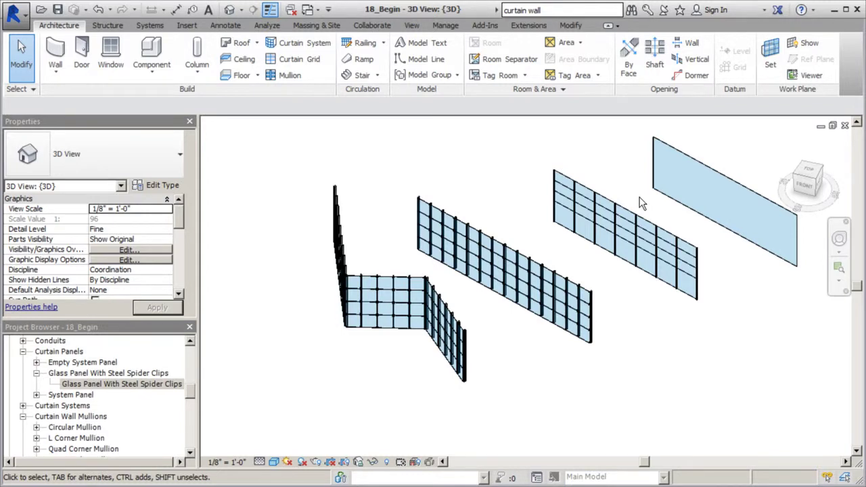
scroll(526, 301, "up", 5)
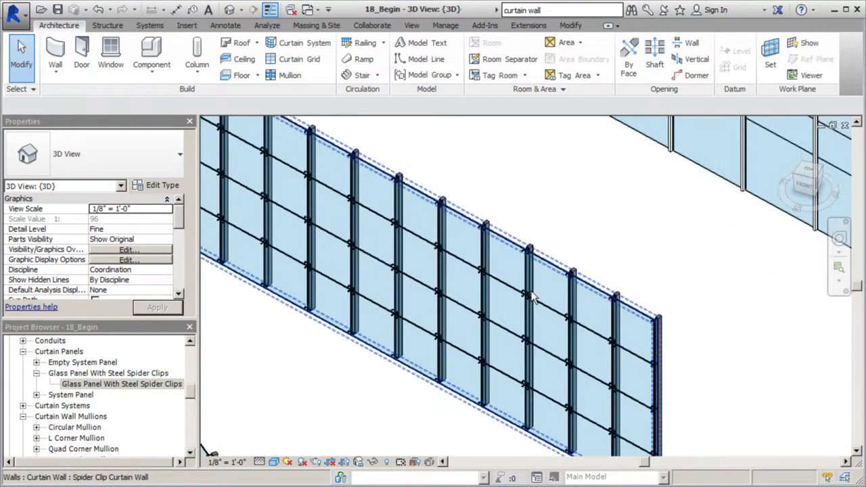
scroll(525, 301, "up", 4)
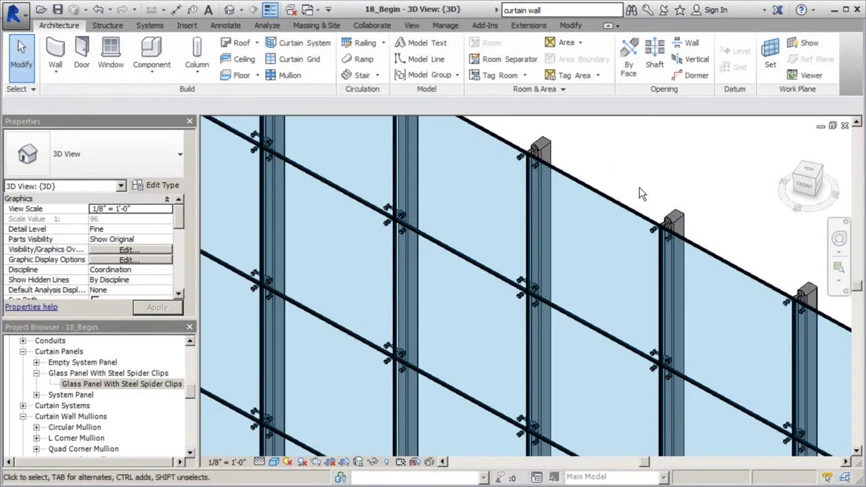
scroll(497, 306, "down", 3)
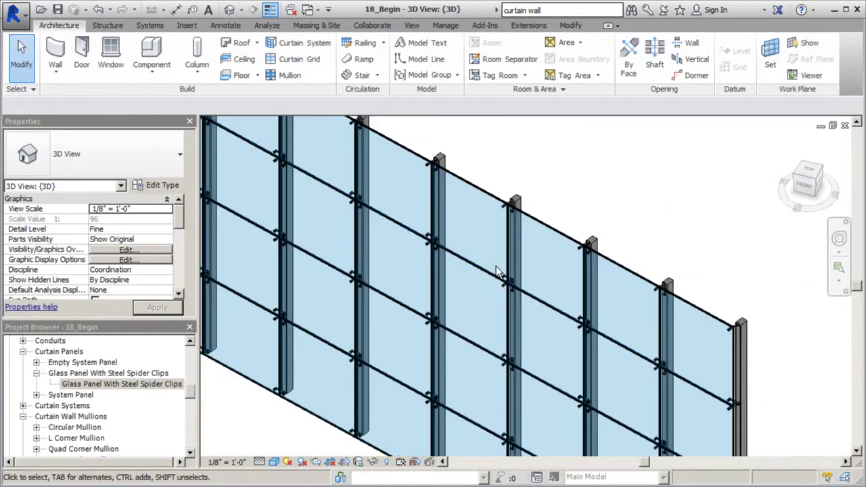
scroll(496, 272, "down", 3)
middle_click_drag(447, 261, 595, 298, "shift")
scroll(590, 308, "up", 5)
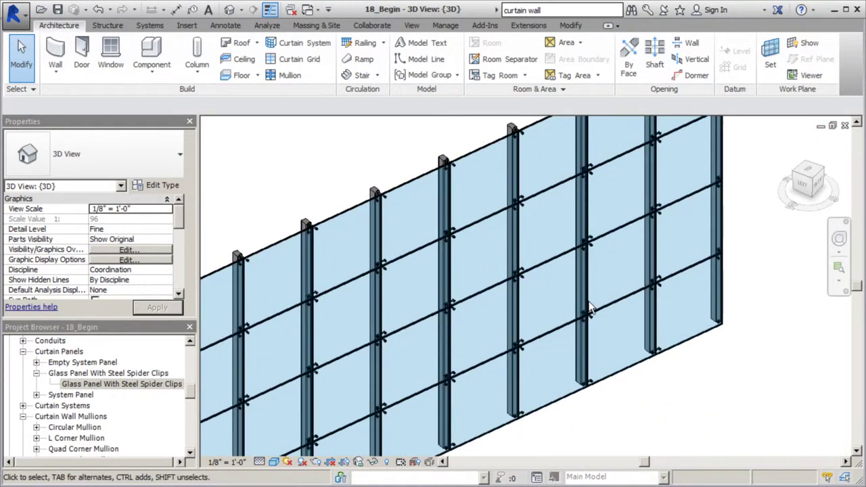
scroll(551, 349, "down", 4)
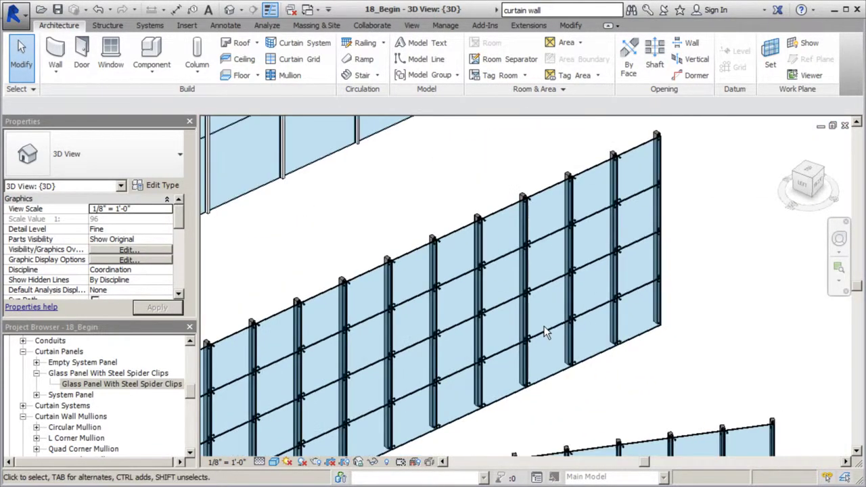